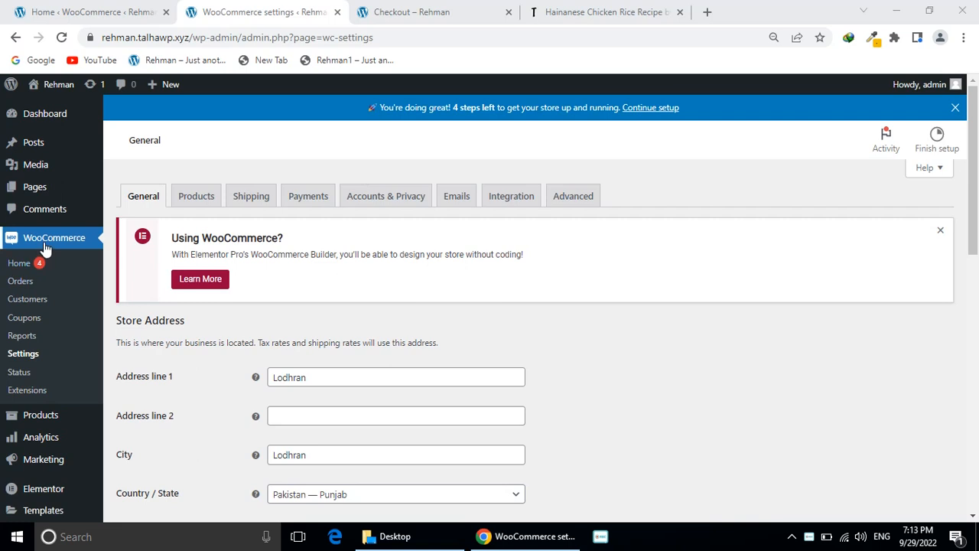
# Enable Direct bank transfer, Check payments and Cash on delivery in the WooCommerce payment settings, and save the changes.
pyautogui.click(29, 356)
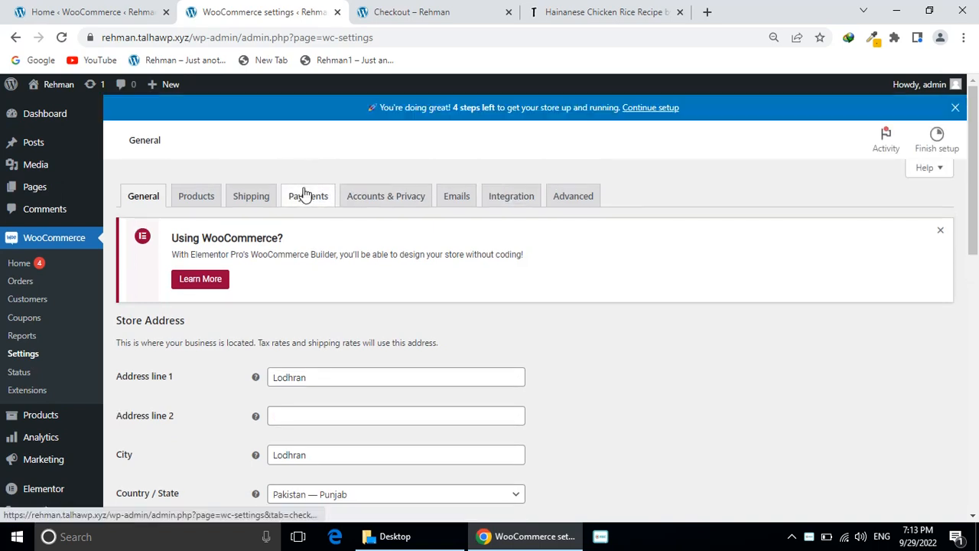
pyautogui.click(304, 194)
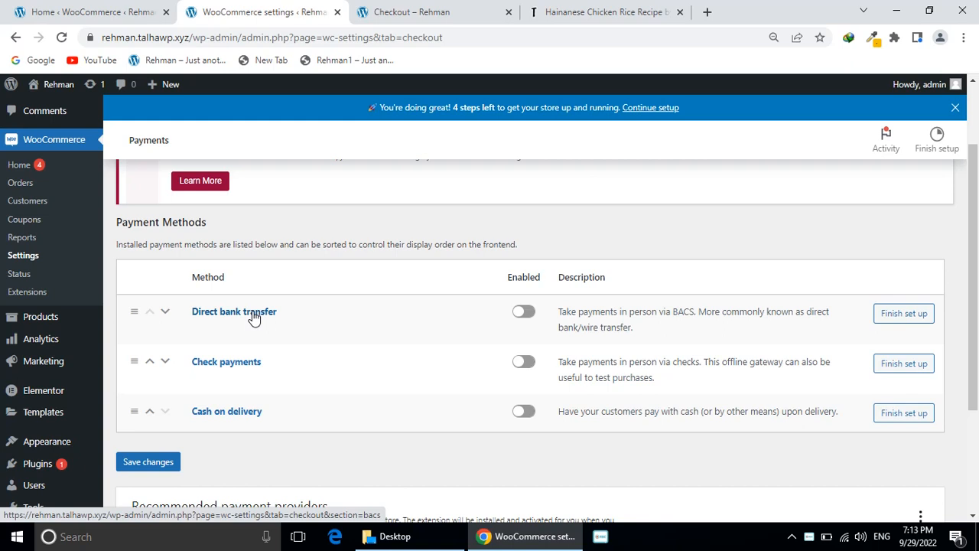
pyautogui.click(525, 313)
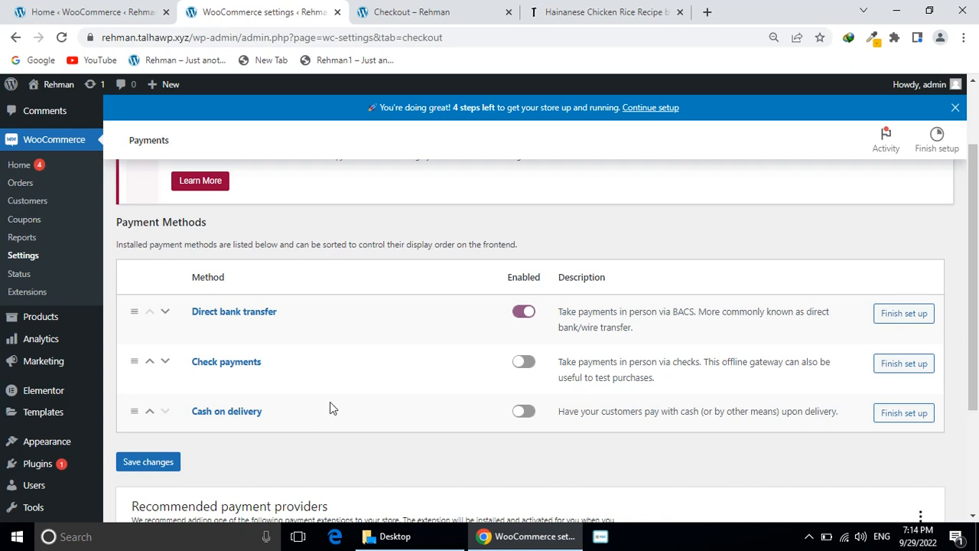
pyautogui.click(523, 362)
pyautogui.click(520, 413)
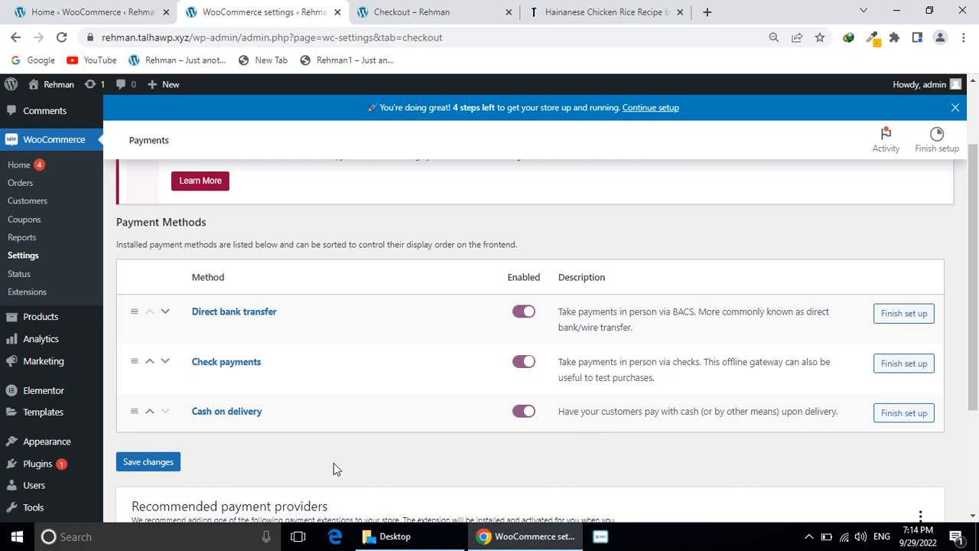
pyautogui.click(157, 463)
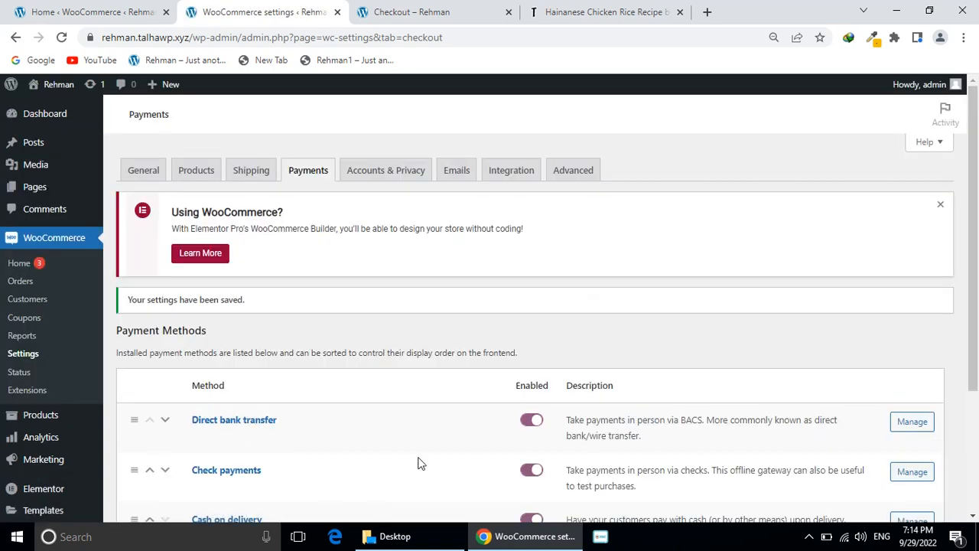
pyautogui.scroll(-2, 419, 463)
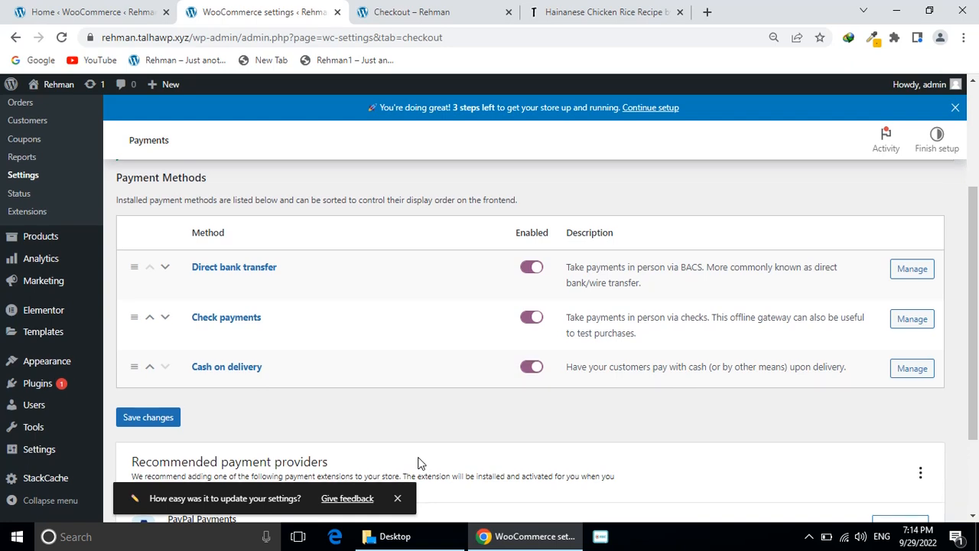
# Reload the store's checkout page and place the order with Cash on delivery as the payment method.
pyautogui.click(428, 12)
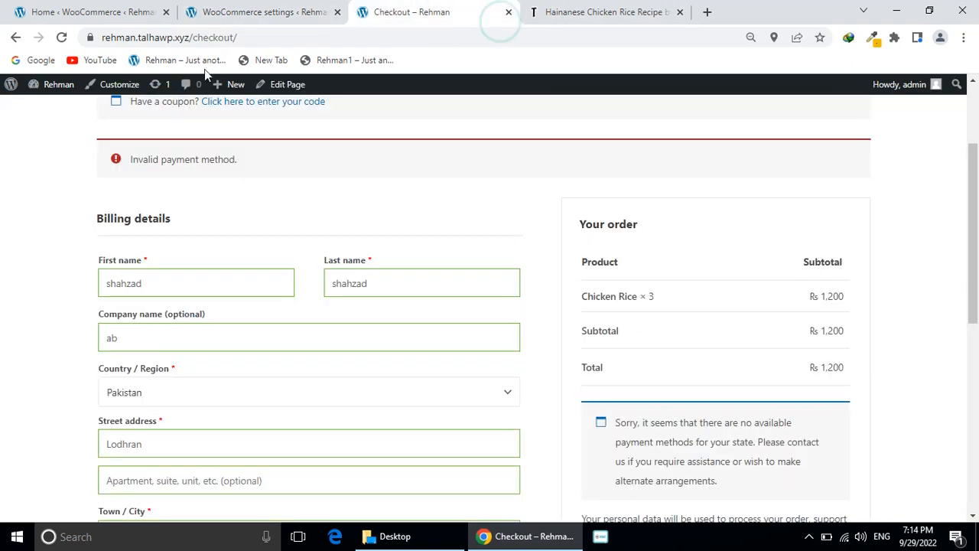
pyautogui.click(62, 37)
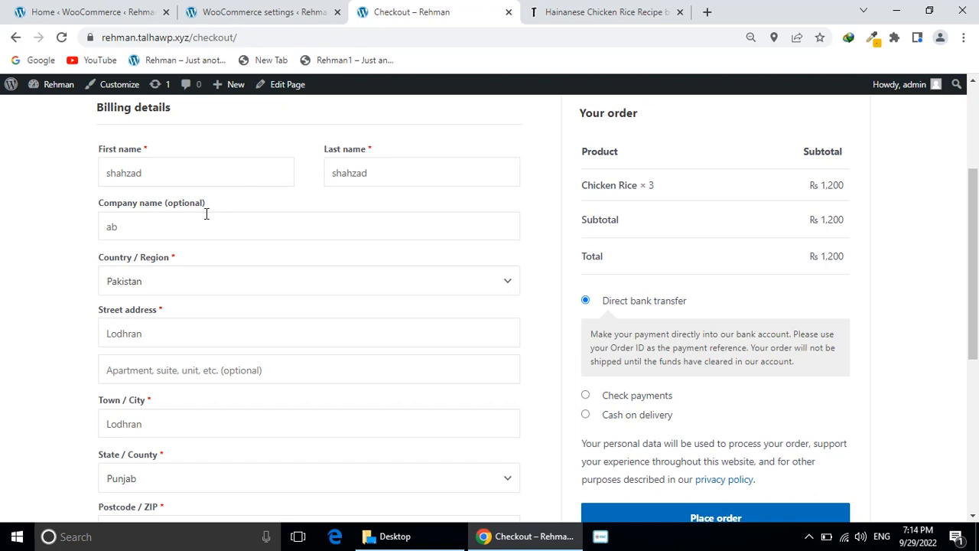
pyautogui.scroll(-2, 233, 280)
pyautogui.scroll(1, 234, 278)
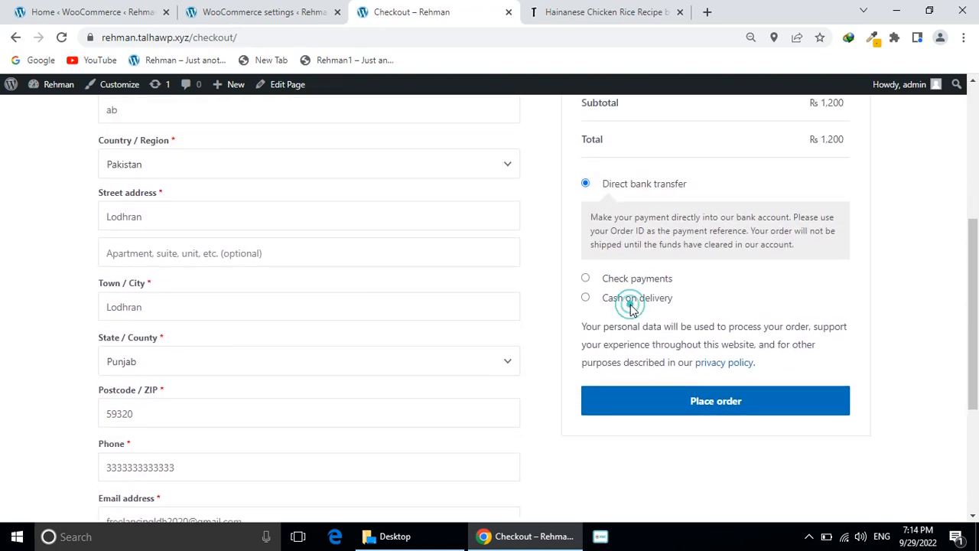
pyautogui.click(588, 298)
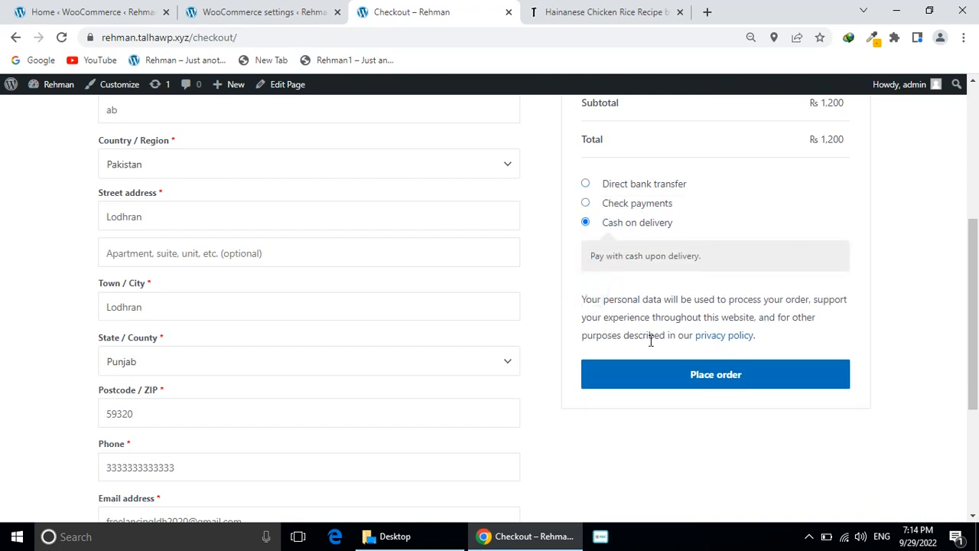
pyautogui.click(675, 381)
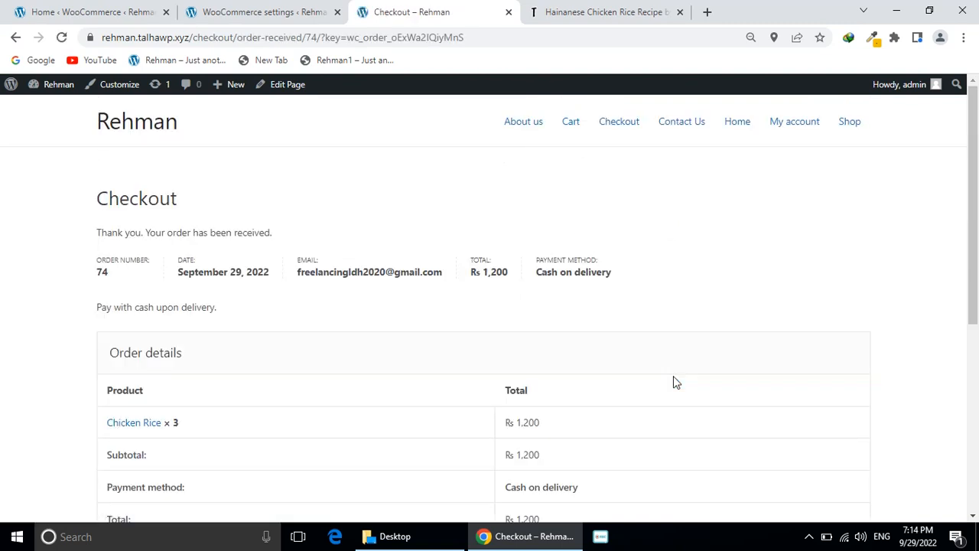
# Examine the order confirmation: order number, date, payment method, product details and billing address.
pyautogui.scroll(-3, 673, 376)
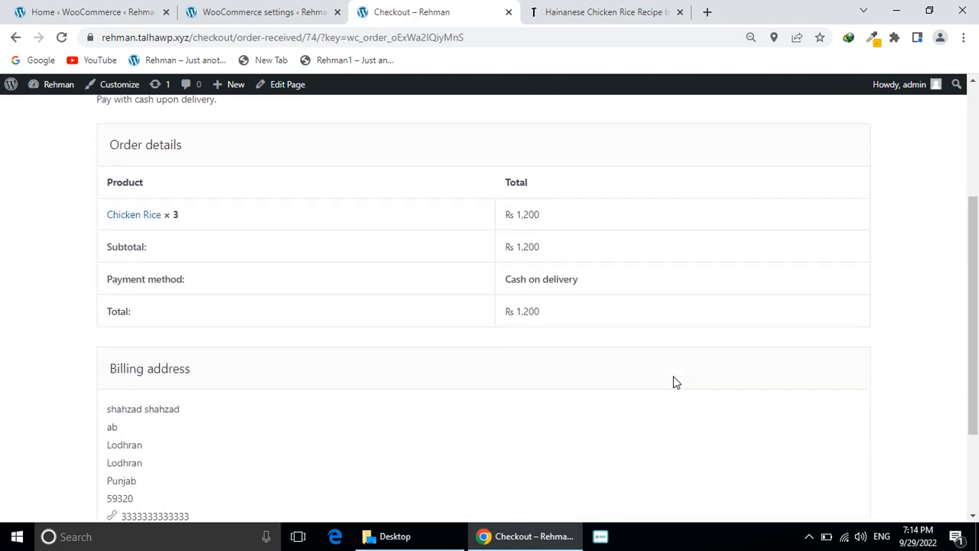
pyautogui.scroll(-2, 673, 377)
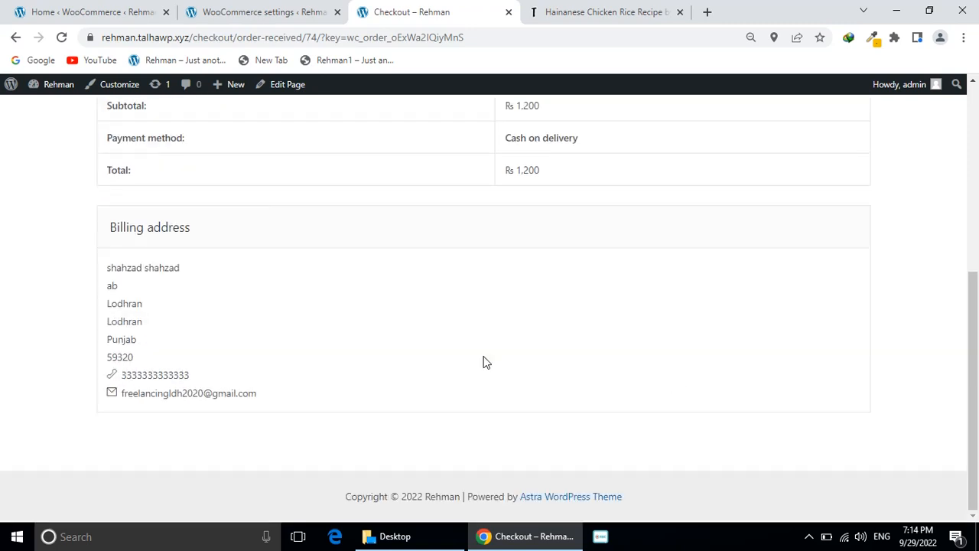
pyautogui.doubleClick(124, 306)
pyautogui.scroll(3, 123, 321)
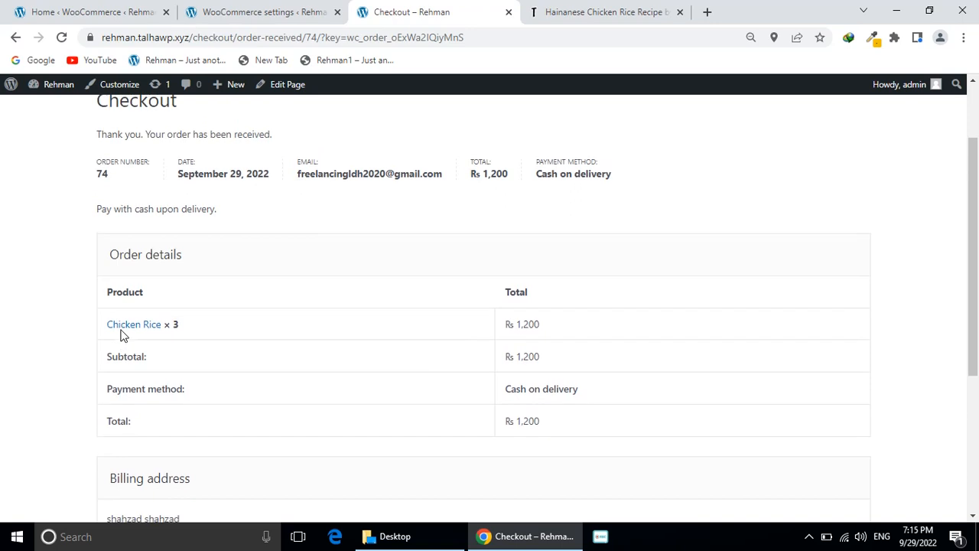
pyautogui.doubleClick(104, 172)
pyautogui.doubleClick(234, 173)
pyautogui.doubleClick(546, 170)
pyautogui.click(580, 162)
pyautogui.doubleClick(591, 173)
pyautogui.scroll(1, 592, 173)
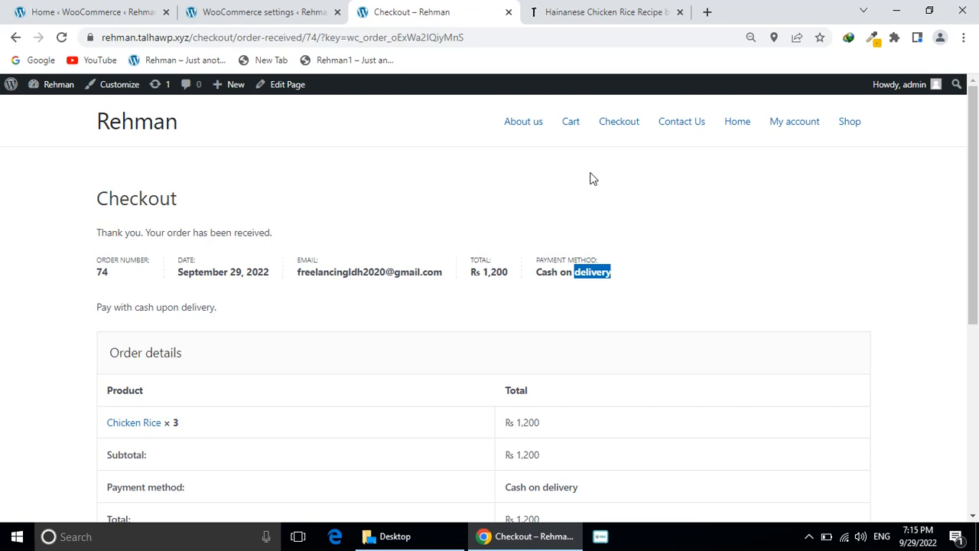
# Open a new browser tab for a web search.
pyautogui.click(346, 7)
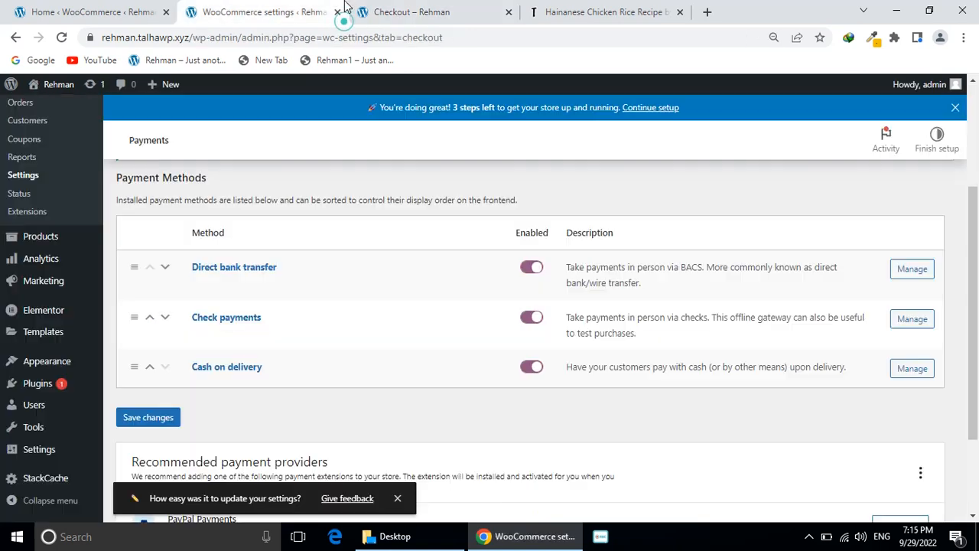
pyautogui.click(705, 12)
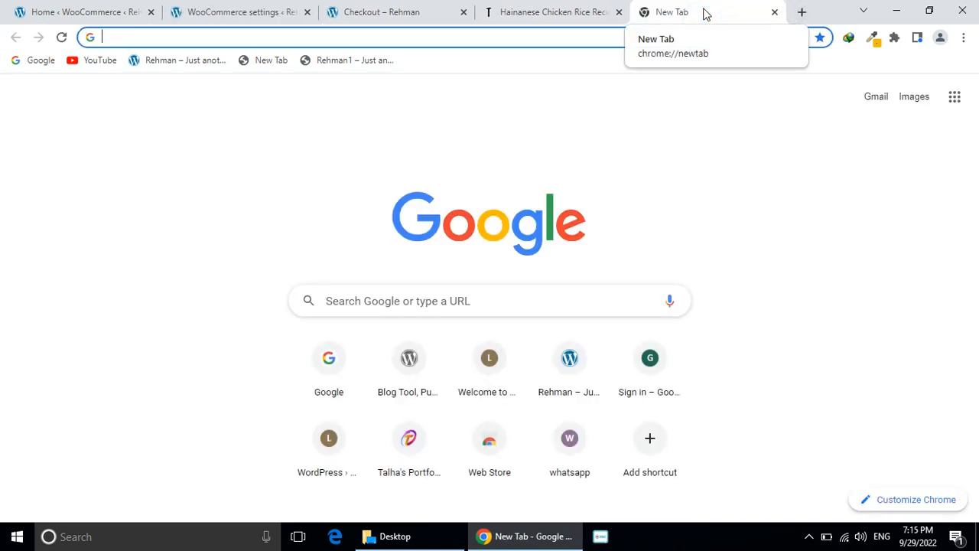
pyautogui.write('chik')
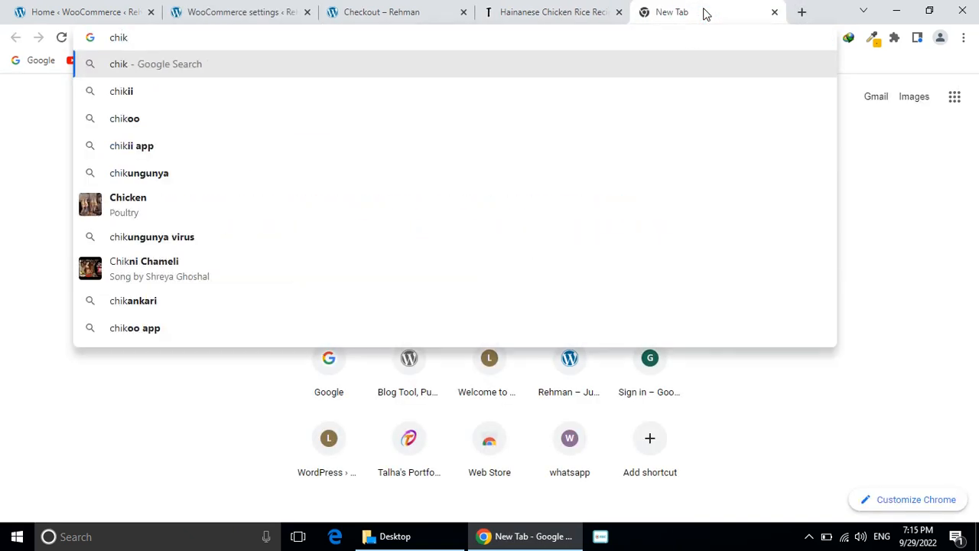
pyautogui.press('BackSpace')
pyautogui.write('cke')
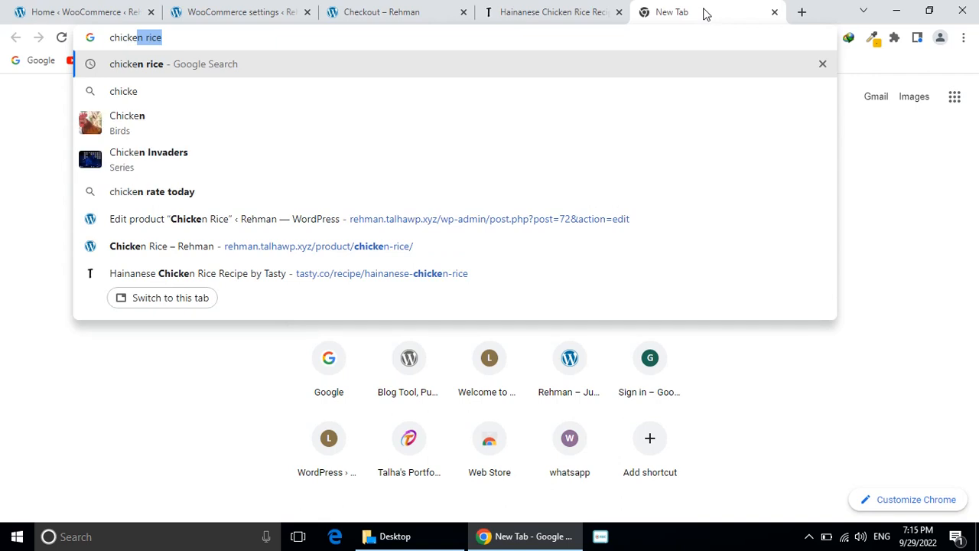
# Search Google for "T shirt" and show the image results.
pyautogui.hotkey('ctrl', 'a')
pyautogui.write('t shi')
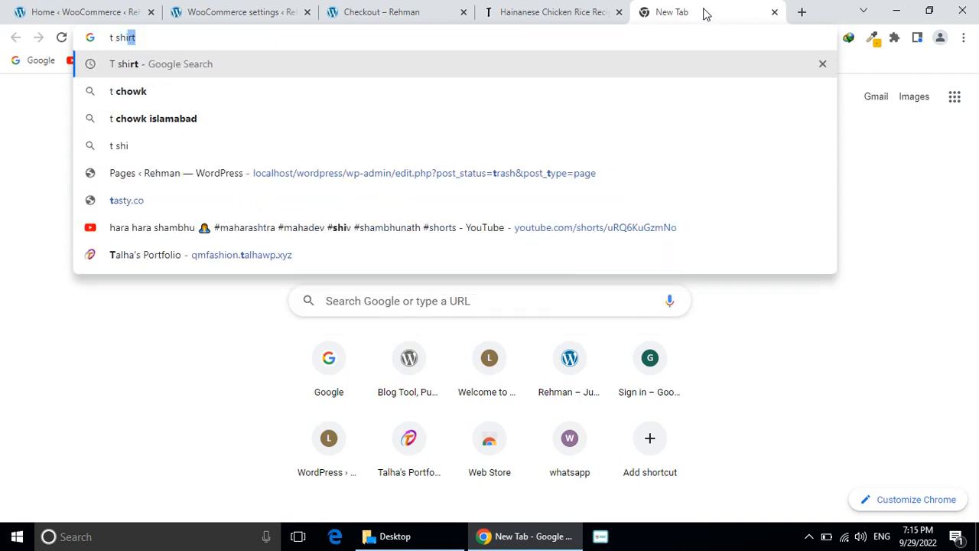
pyautogui.press('Return')
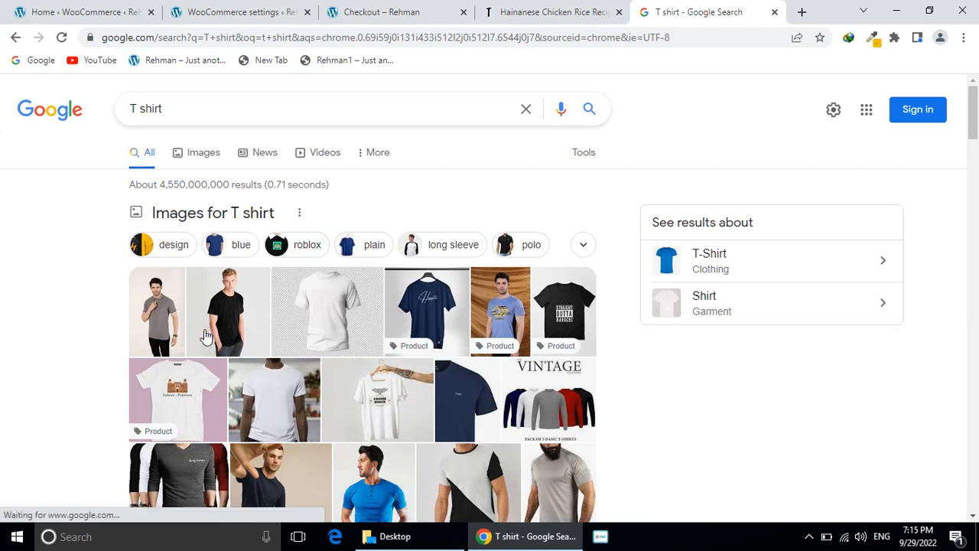
pyautogui.click(194, 156)
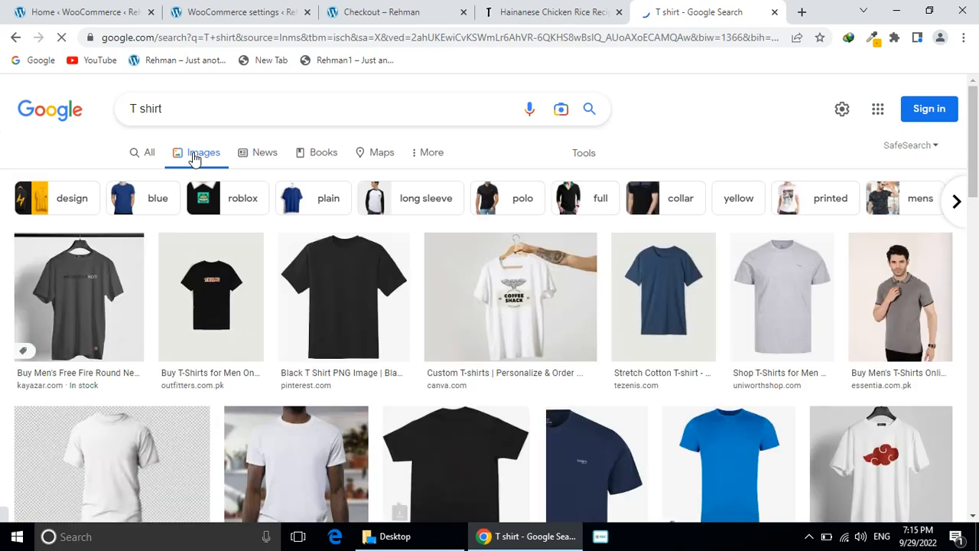
# Save the plain black T-shirt image from Pinterest to the Desktop as "T Shirt".
pyautogui.click(324, 284)
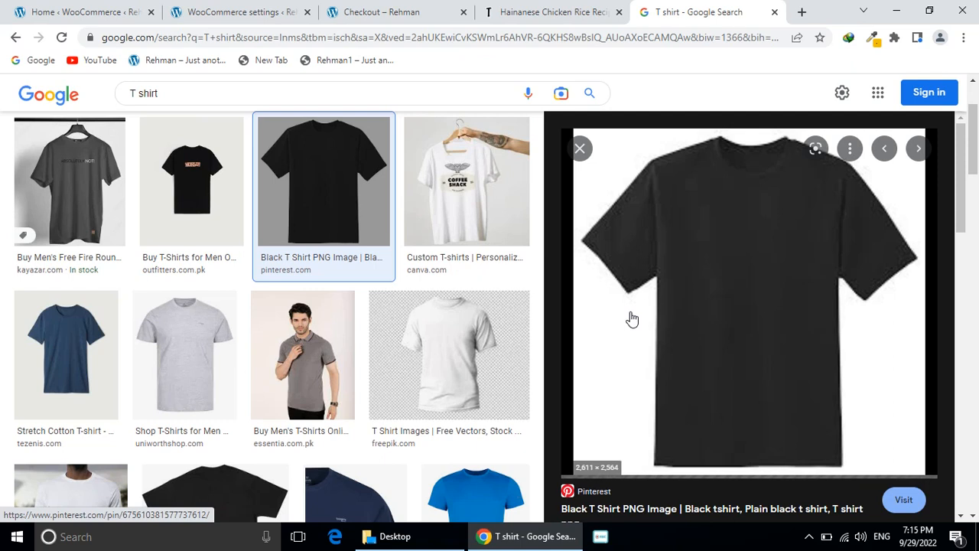
pyautogui.rightClick(652, 277)
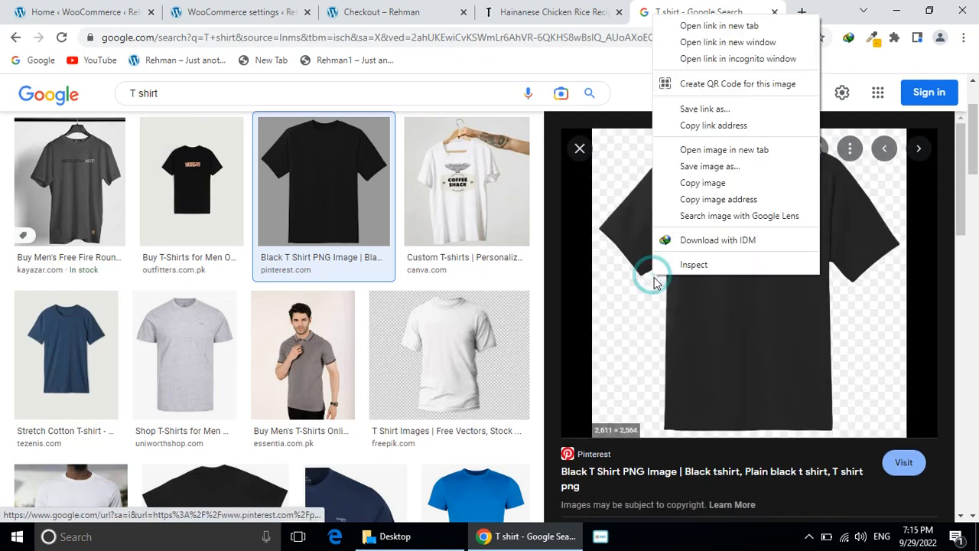
pyautogui.click(717, 130)
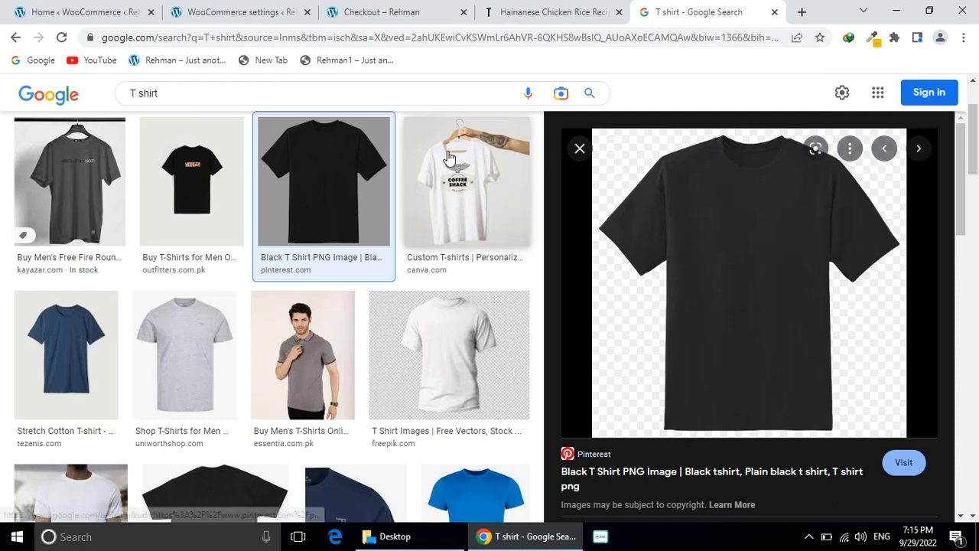
pyautogui.rightClick(604, 222)
pyautogui.click(677, 371)
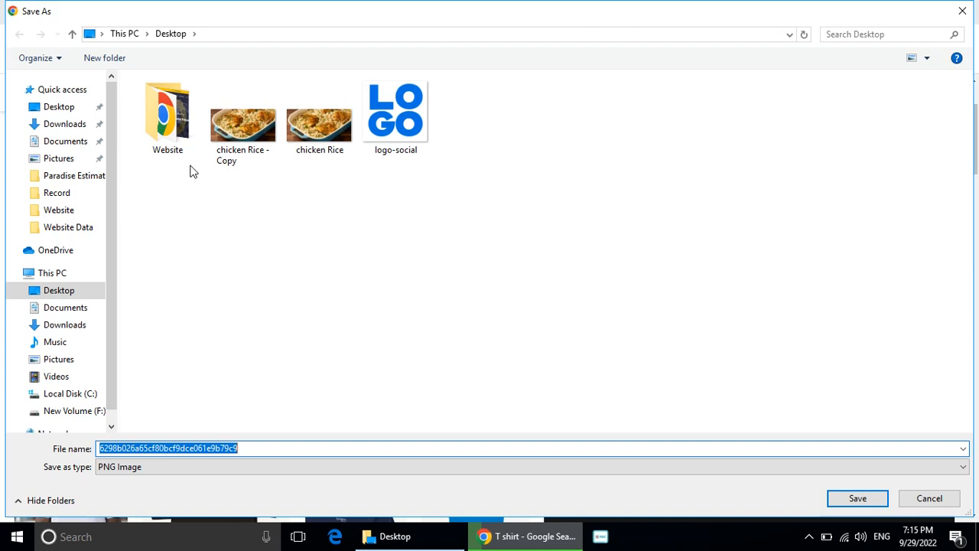
pyautogui.click(47, 107)
pyautogui.click(200, 444)
pyautogui.hotkey('ctrl', 'a')
pyautogui.write('T S')
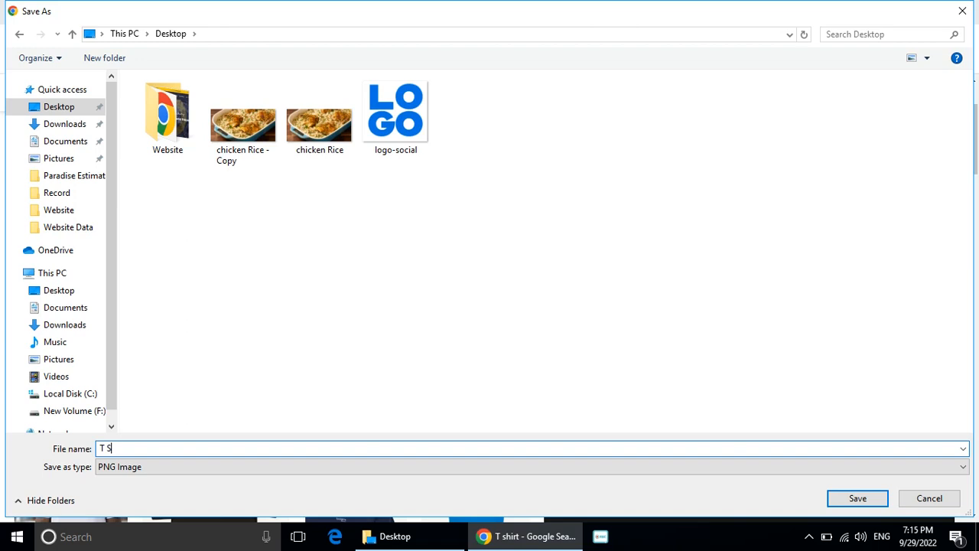
pyautogui.press('Return')
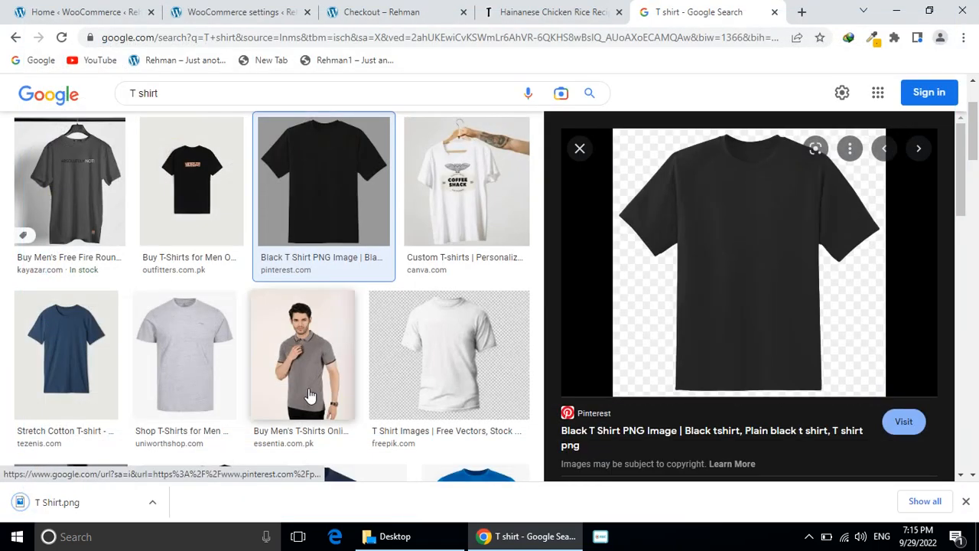
# Save the image of the man in the grey polo shirt to the Desktop as "T Shirt 1".
pyautogui.click(309, 393)
pyautogui.rightClick(744, 260)
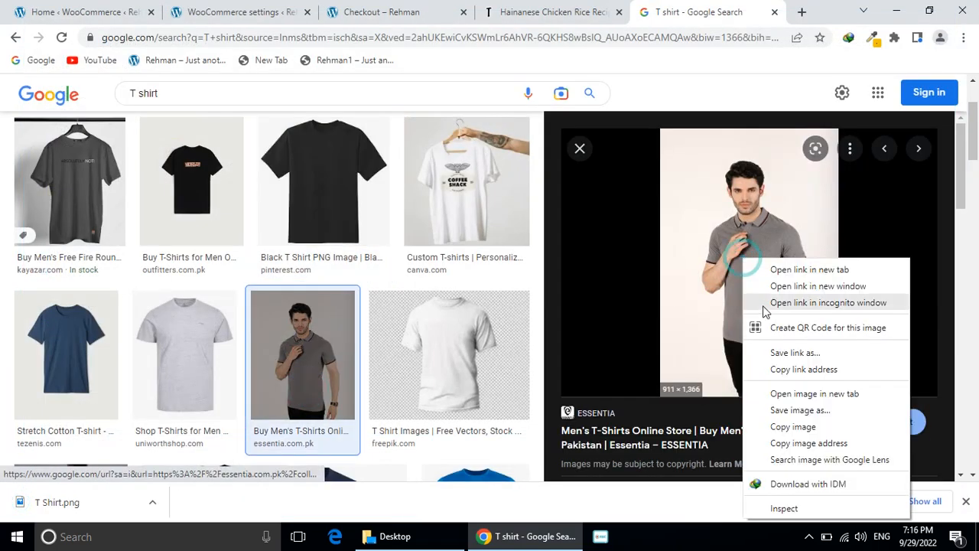
pyautogui.click(781, 410)
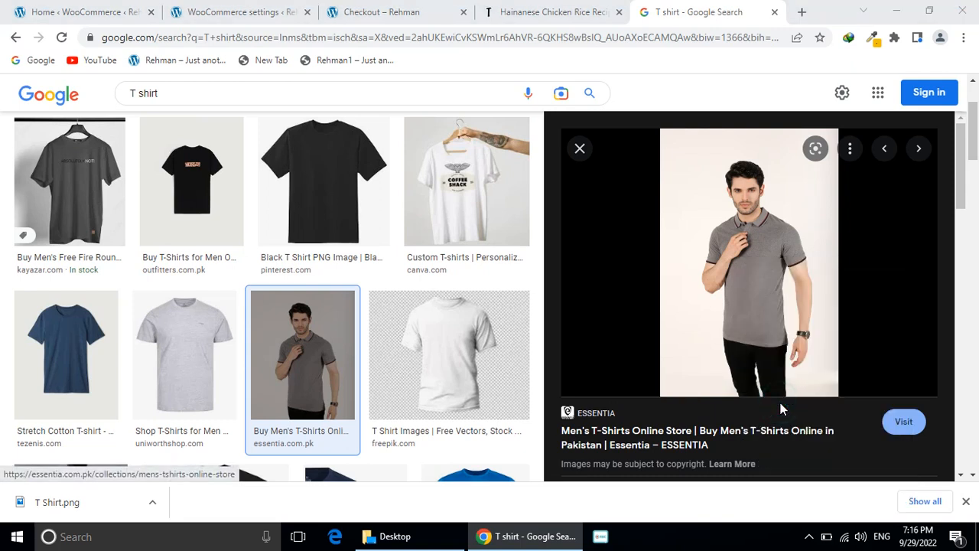
pyautogui.write('T')
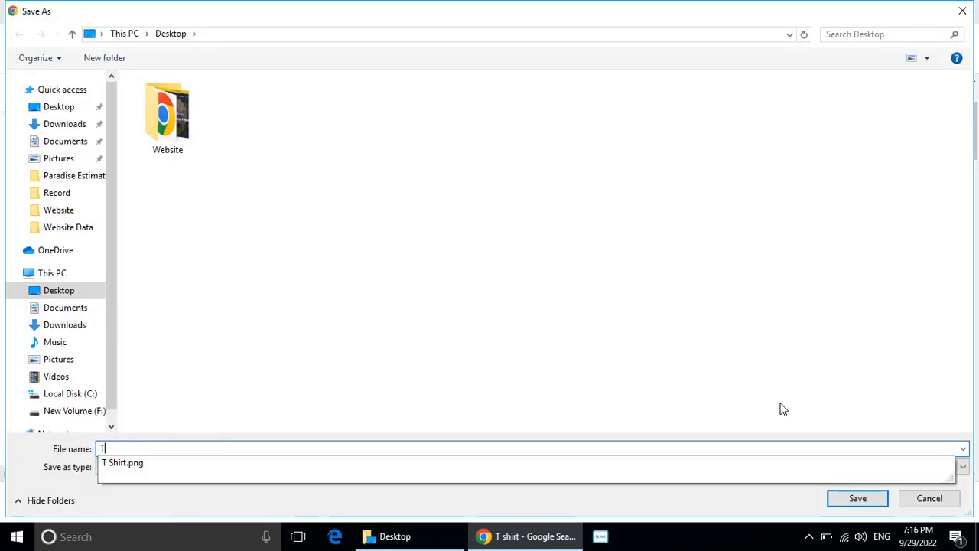
pyautogui.write(' Shirt 1')
pyautogui.press('Return')
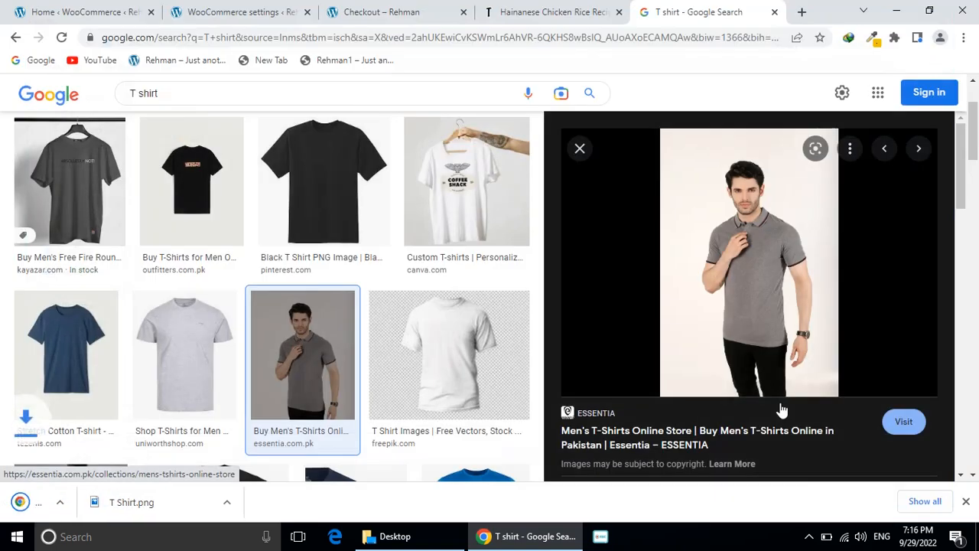
# Save the blue Litio T-shirt image from Zajo to the Desktop as "T Shirt 2".
pyautogui.scroll(-4, 297, 377)
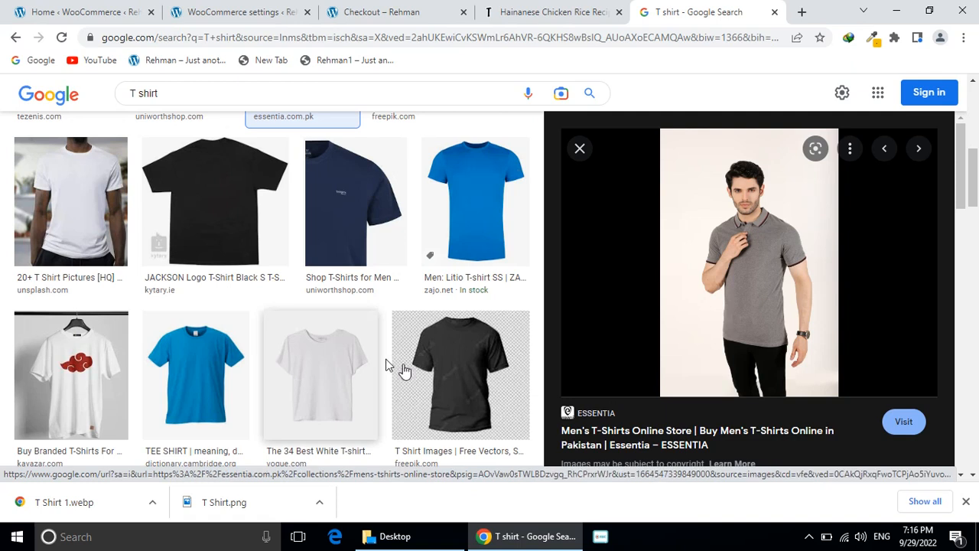
pyautogui.click(411, 372)
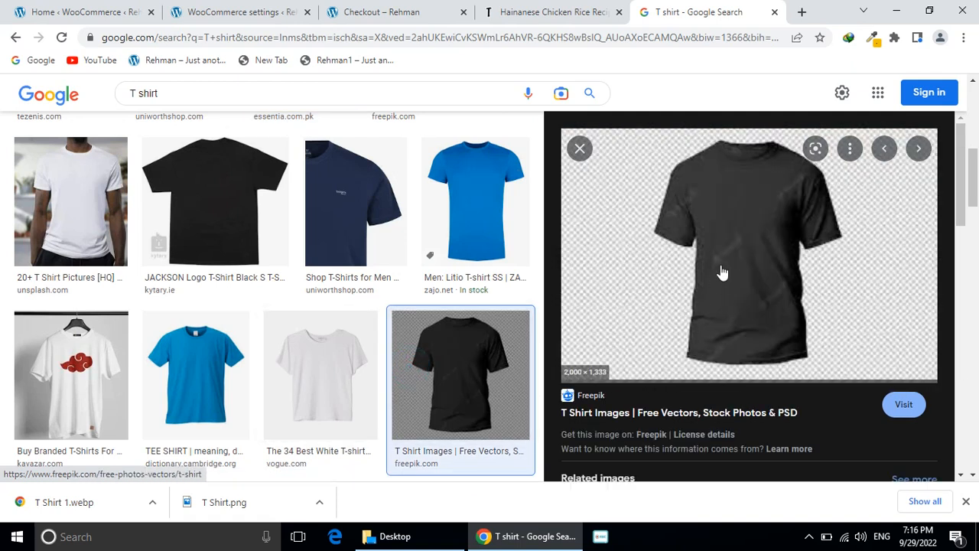
pyautogui.click(457, 192)
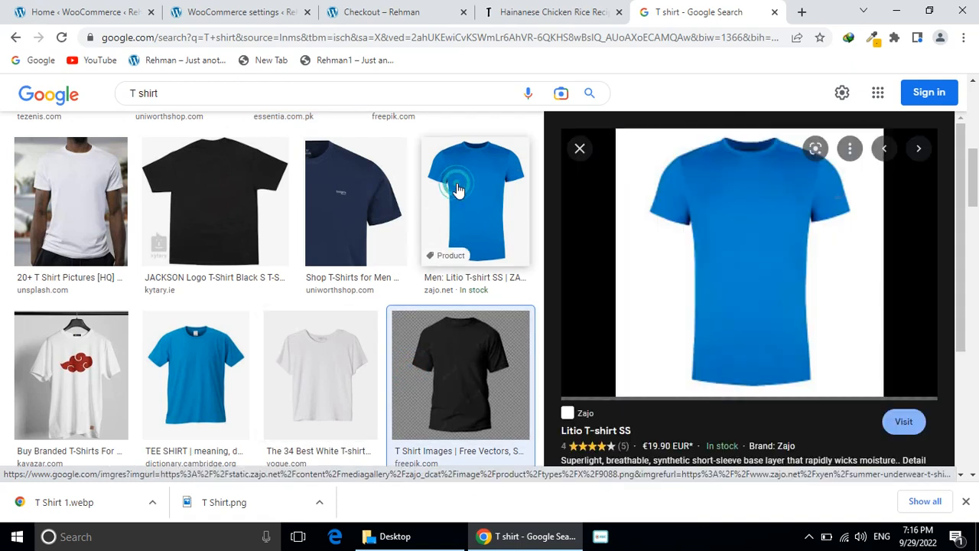
pyautogui.rightClick(638, 228)
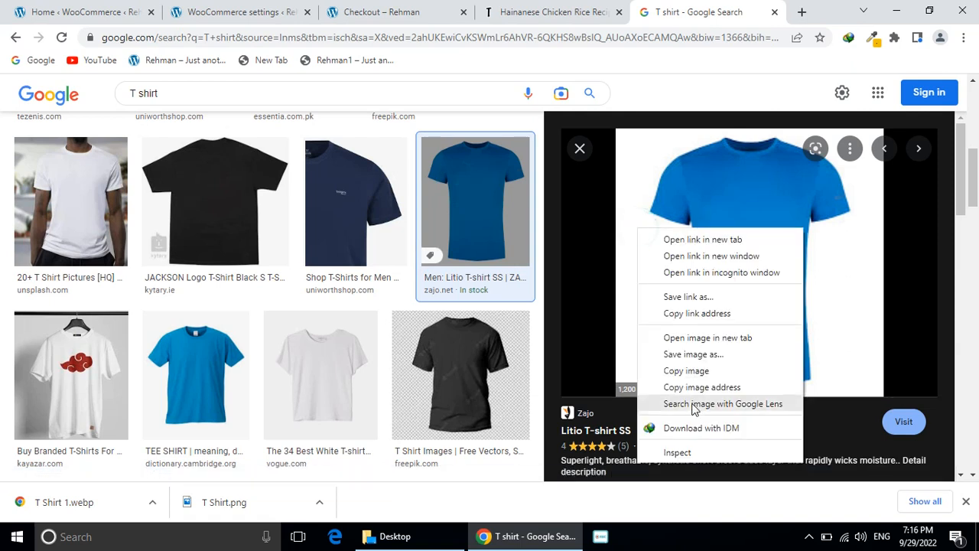
pyautogui.click(707, 358)
pyautogui.write('T')
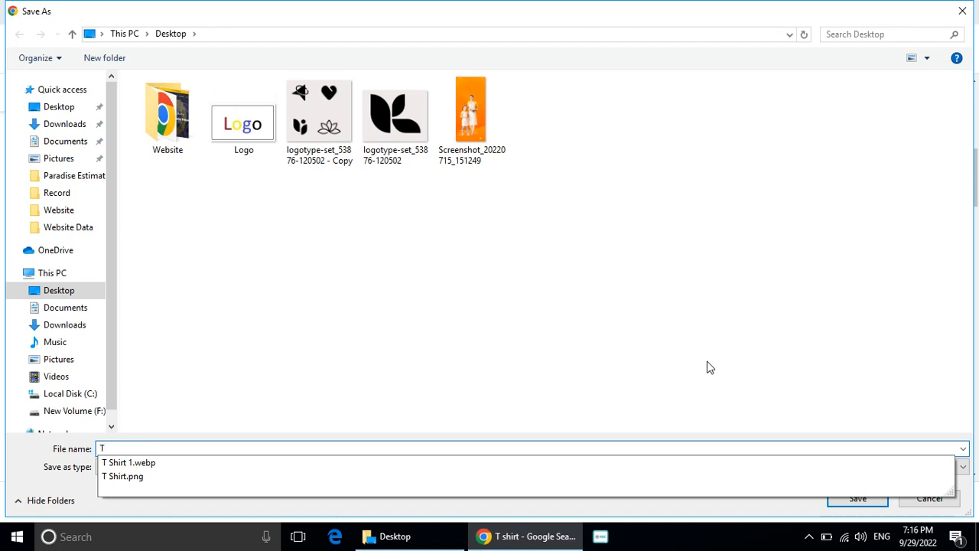
pyautogui.write(' Shirt 2')
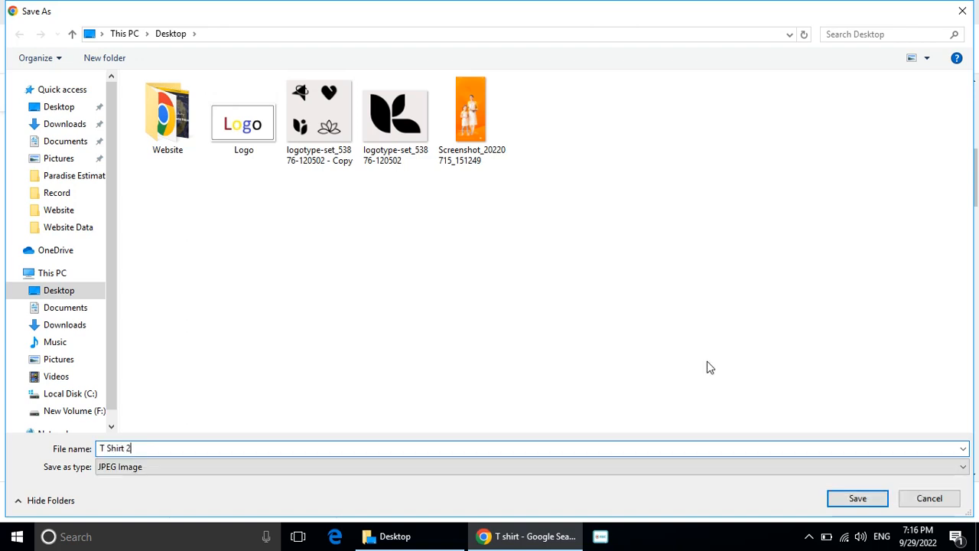
pyautogui.press('Return')
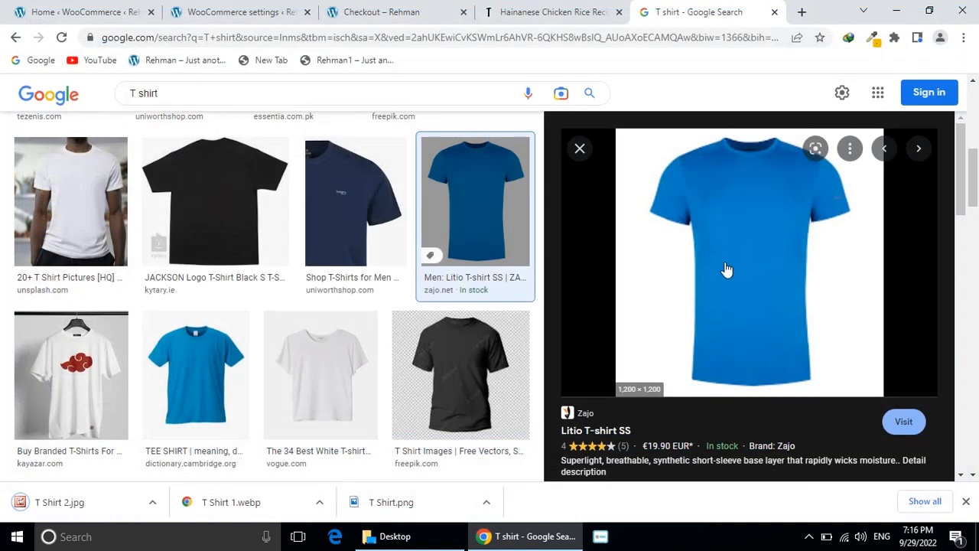
pyautogui.rightClick(726, 264)
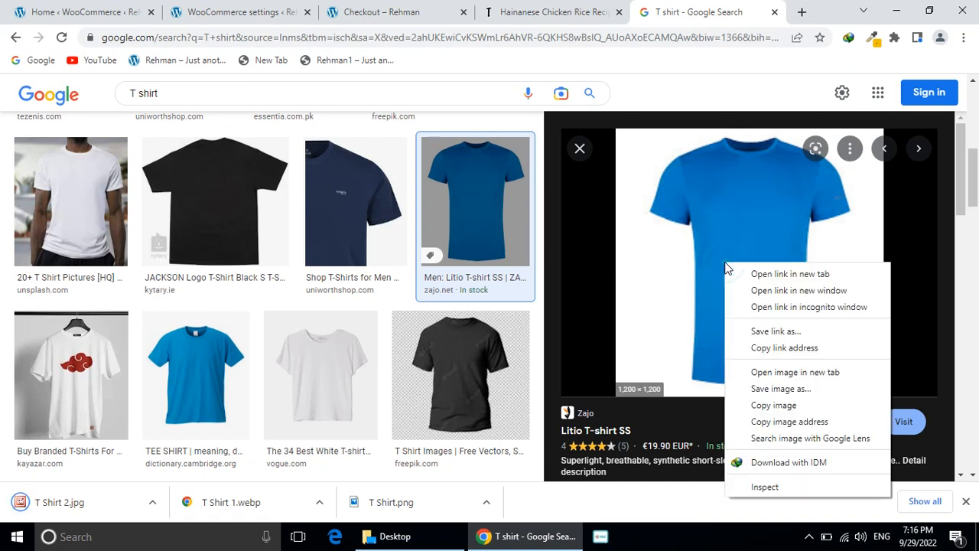
pyautogui.click(755, 388)
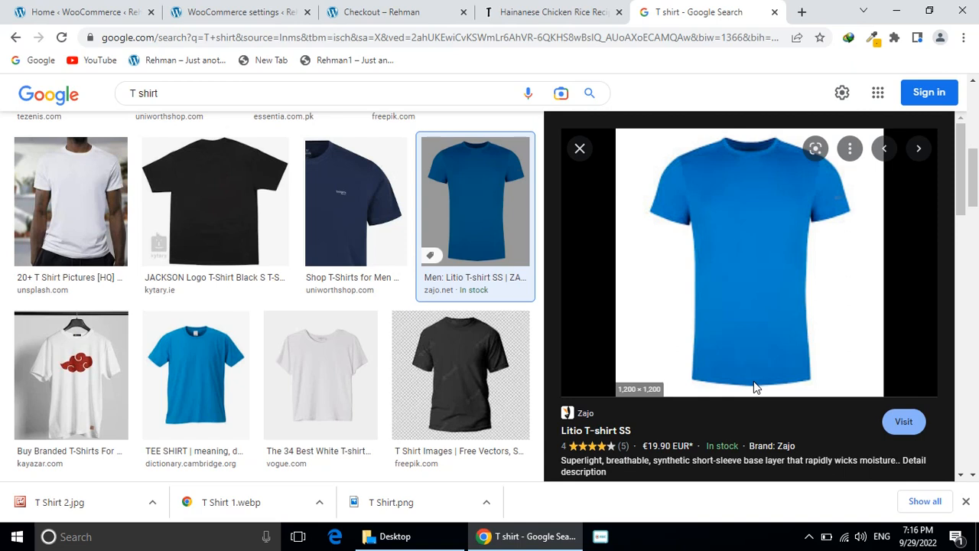
# Return to the WooCommerce admin and start a new product titled "T- Shirt".
pyautogui.click(438, 11)
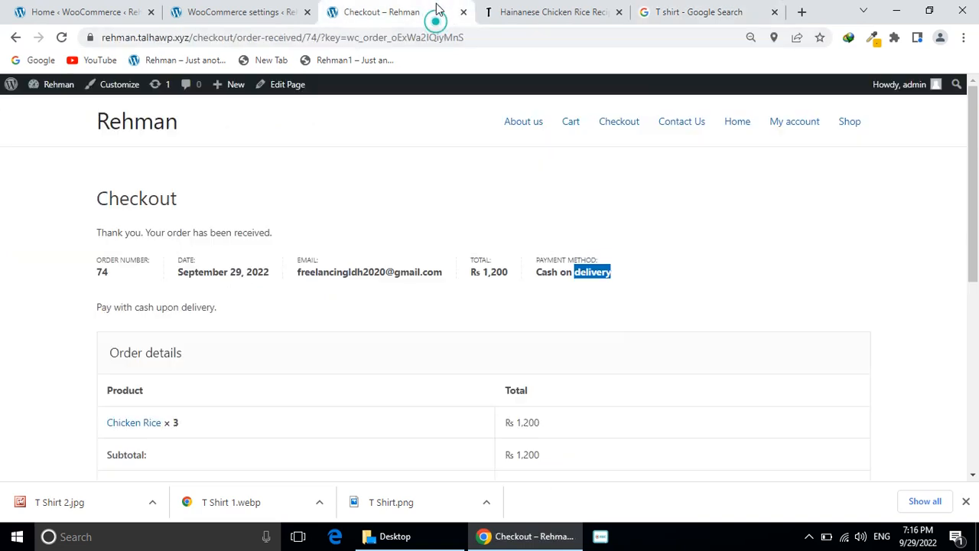
pyautogui.click(262, 11)
pyautogui.moveTo(99, 243)
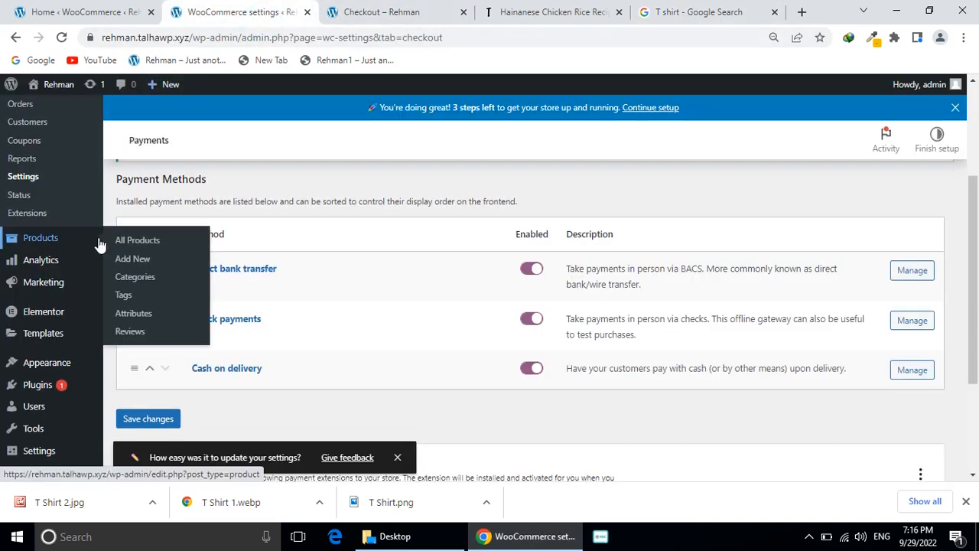
pyautogui.scroll(1, 100, 244)
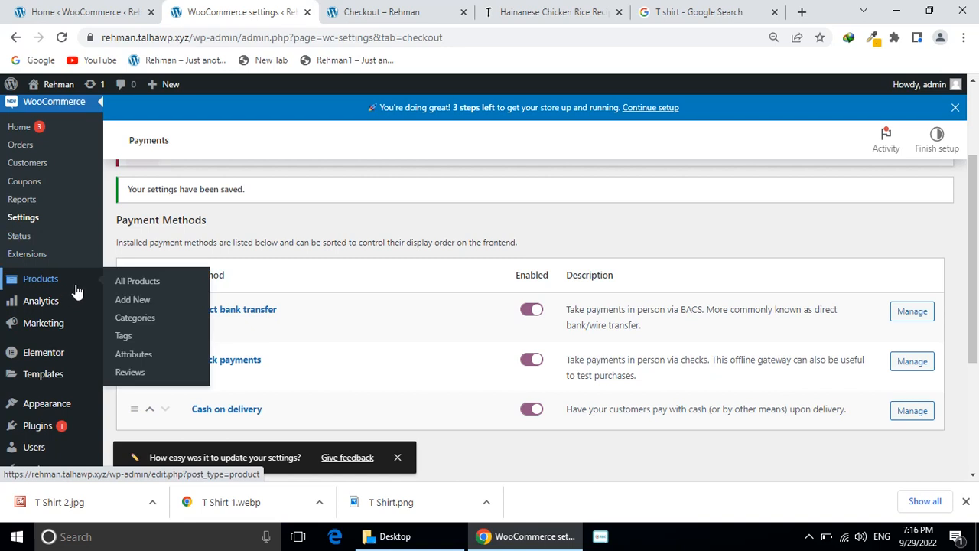
pyautogui.click(142, 303)
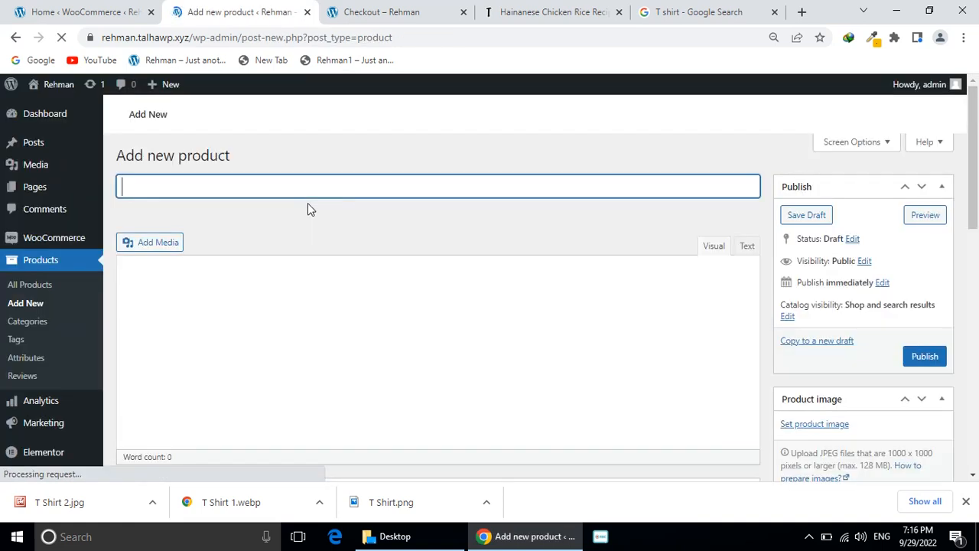
pyautogui.write('T Shire')
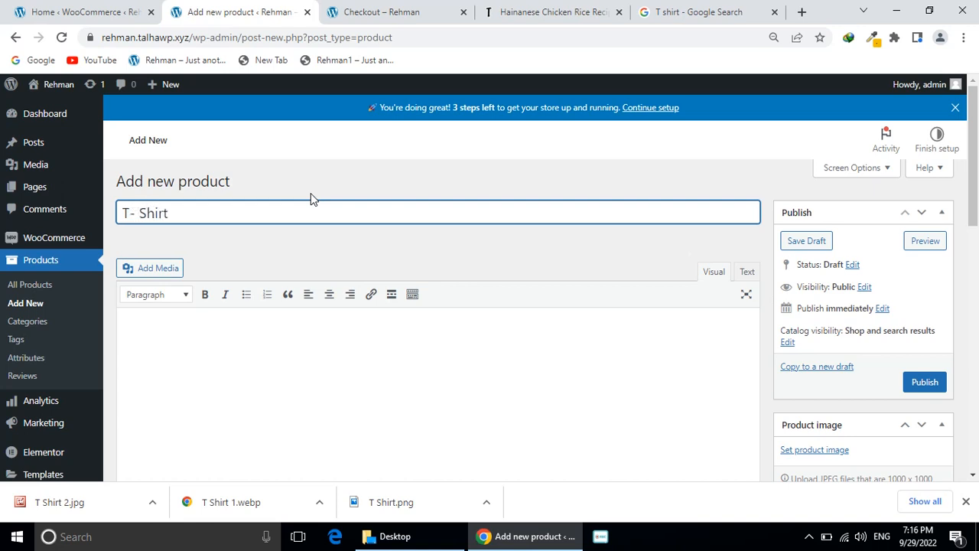
pyautogui.click(240, 322)
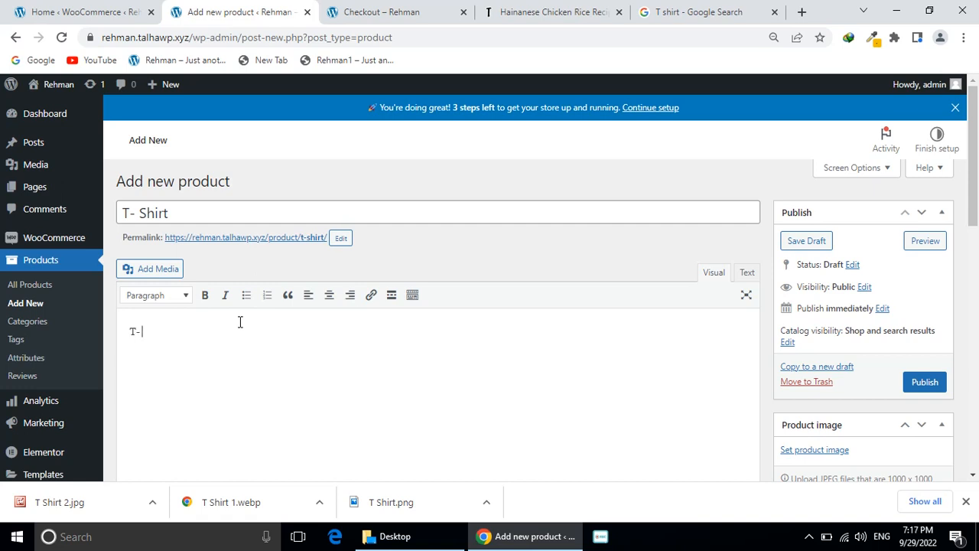
# Go back to the "T shirt" Google search and show all web results instead of images.
pyautogui.hotkey('ctrl', 'Tab')
pyautogui.hotkey('ctrl', 'Tab')
pyautogui.hotkey('ctrl', 'Tab')
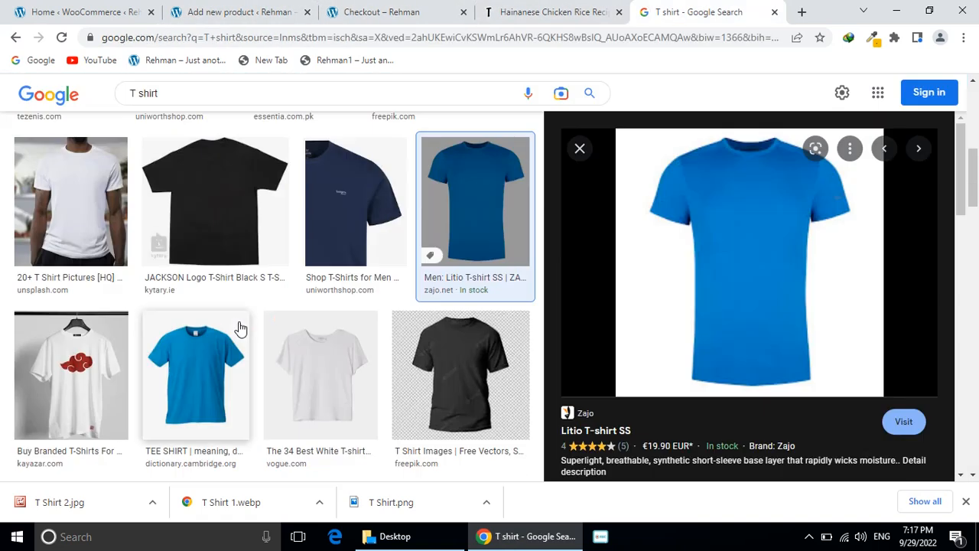
pyautogui.scroll(2, 26, 202)
pyautogui.scroll(2, 27, 202)
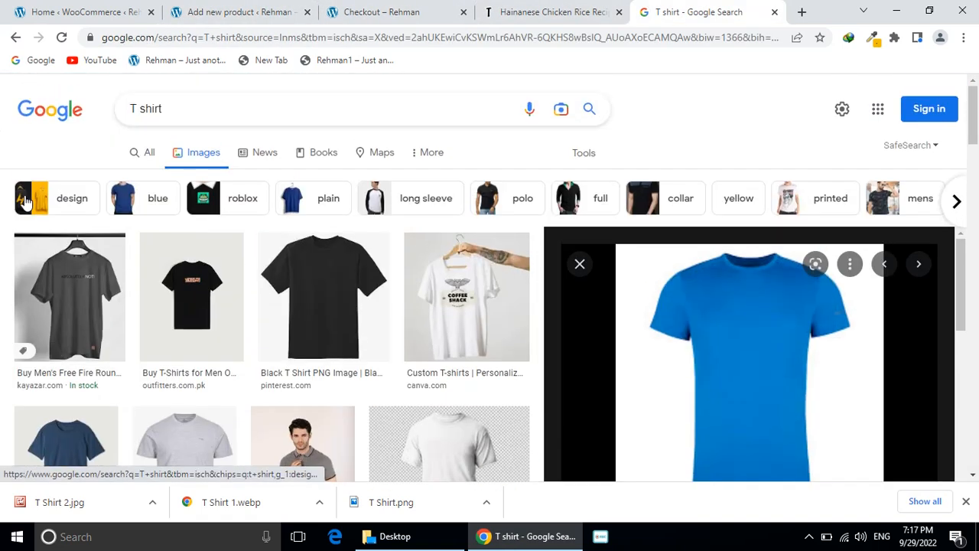
pyautogui.click(149, 155)
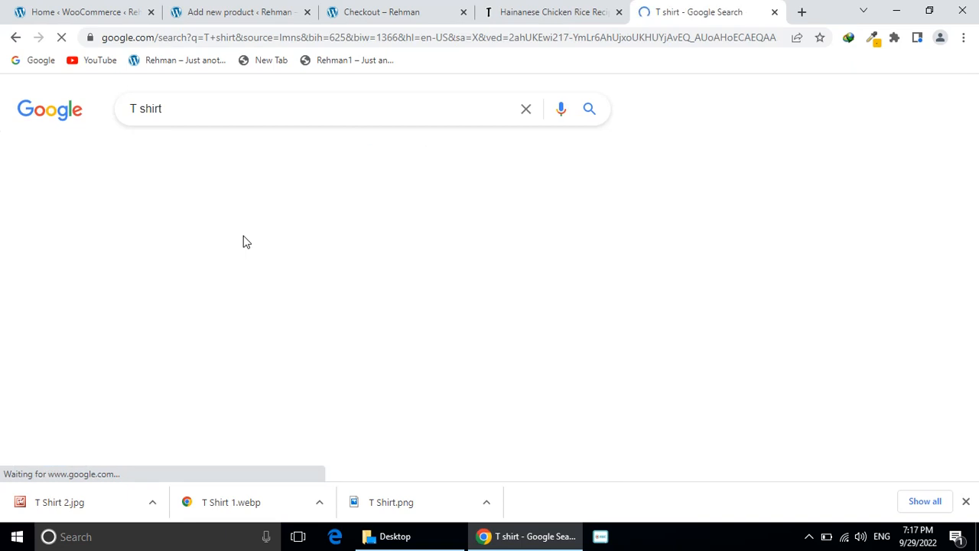
# Open the Gul Ahmed "Best Mens T-shirts" result in a new browser tab placed before the search tab.
pyautogui.scroll(-2, 241, 238)
pyautogui.scroll(-10, 243, 237)
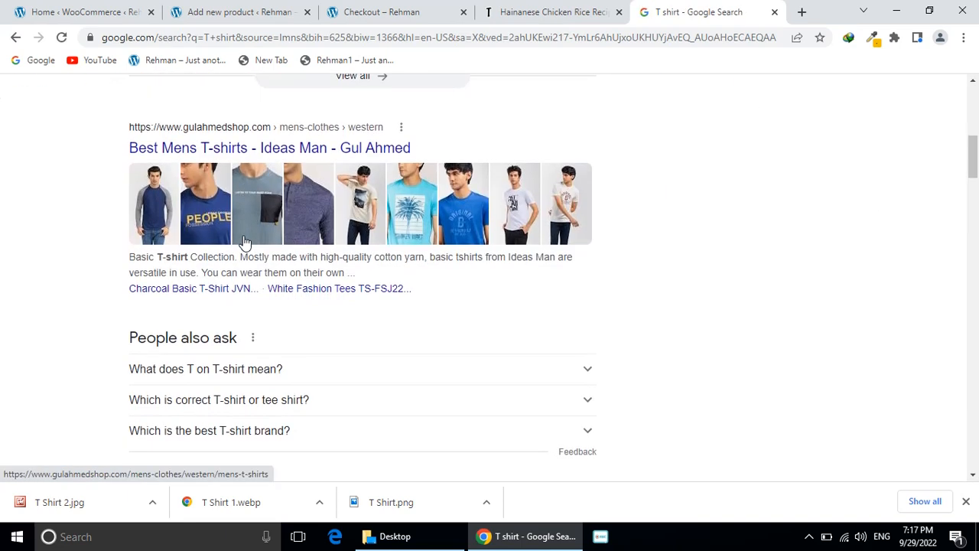
pyautogui.scroll(8, 244, 240)
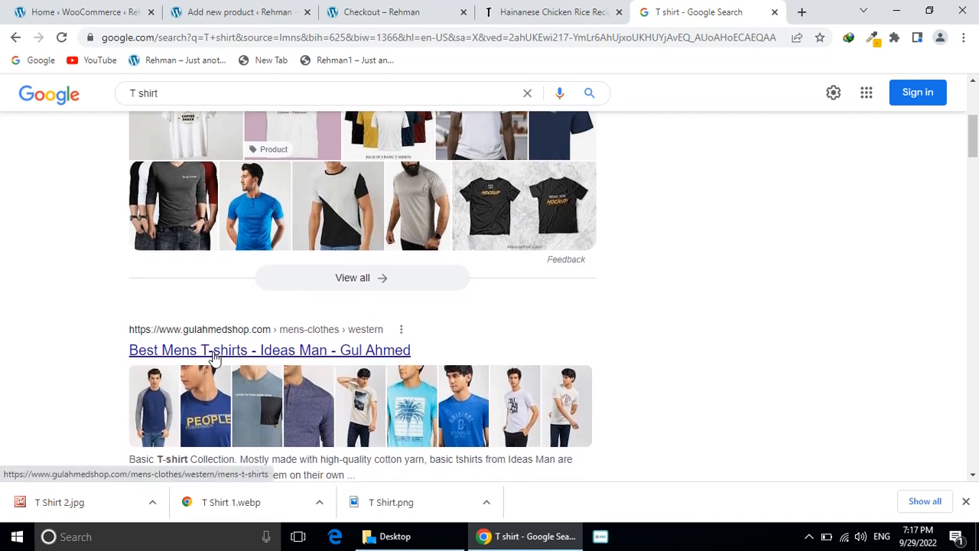
pyautogui.middleClick(214, 350)
pyautogui.moveTo(770, 4); pyautogui.dragTo(681, 6)
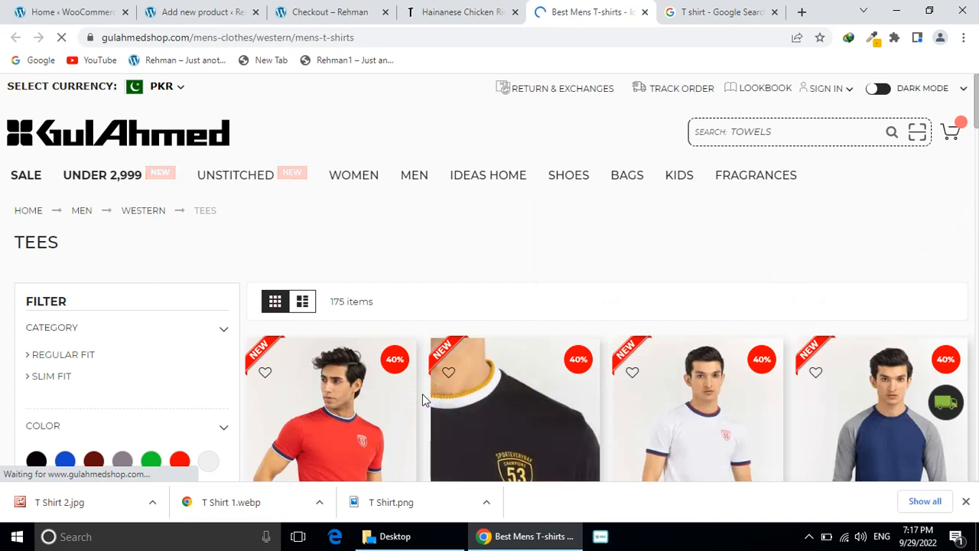
# Open the product page of the red fashion tee on Gul Ahmed and go to its details section.
pyautogui.click(386, 381)
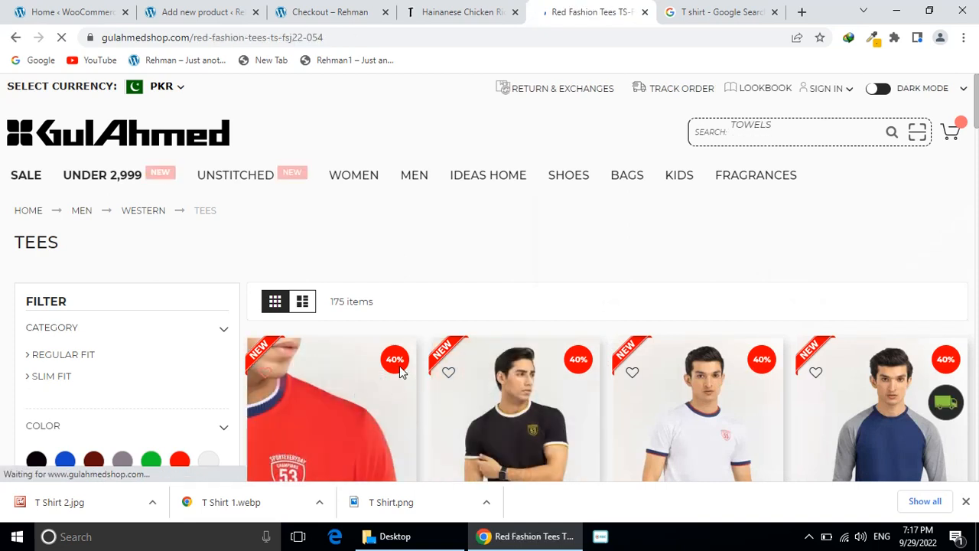
pyautogui.scroll(-5, 458, 360)
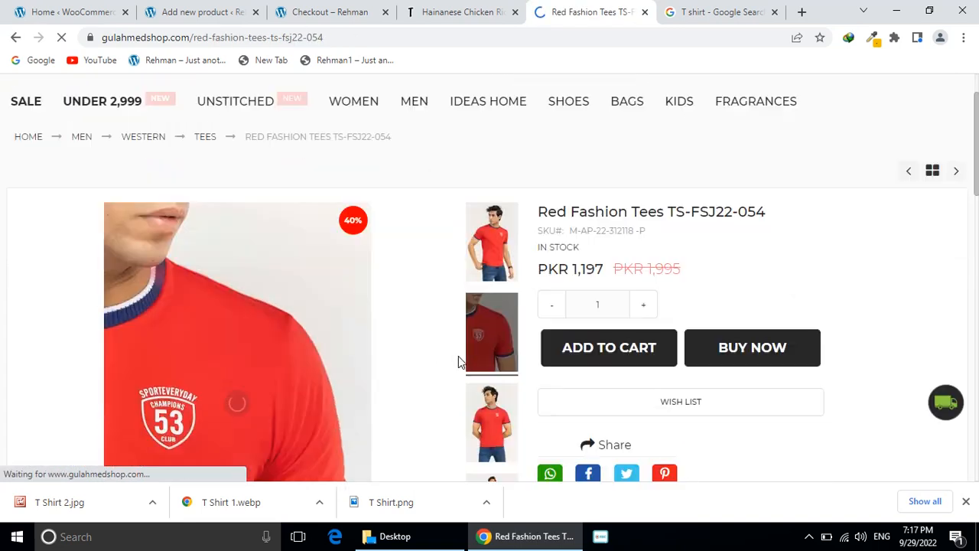
pyautogui.scroll(-5, 458, 360)
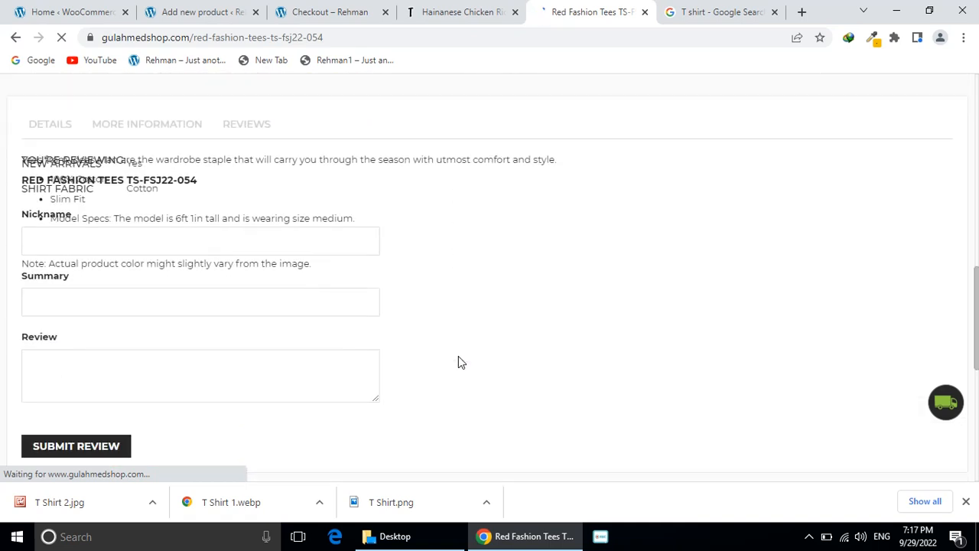
# Copy the red tee's details text through the Model Specs line, and dismiss the notification request and download pop-up.
pyautogui.moveTo(17, 160); pyautogui.dragTo(207, 245)
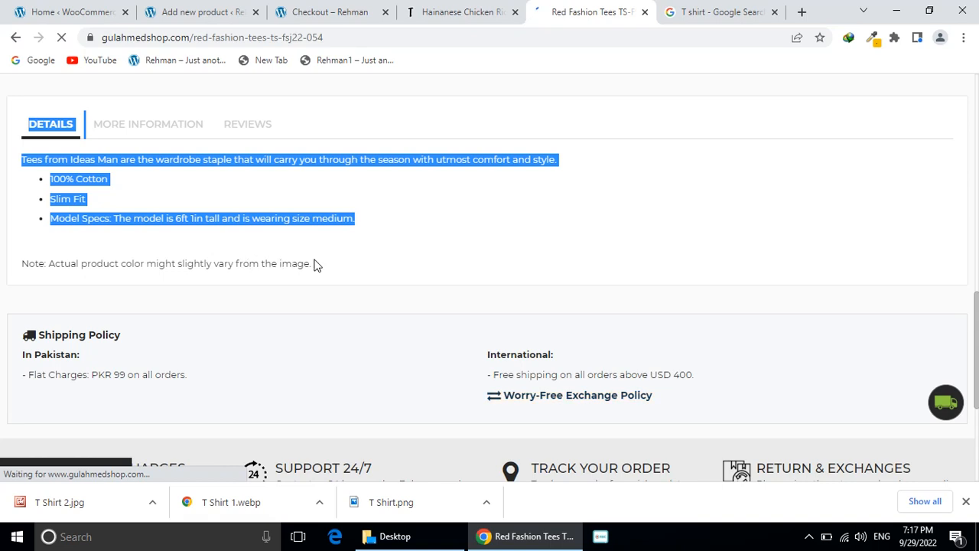
pyautogui.moveTo(324, 263); pyautogui.dragTo(0, 142)
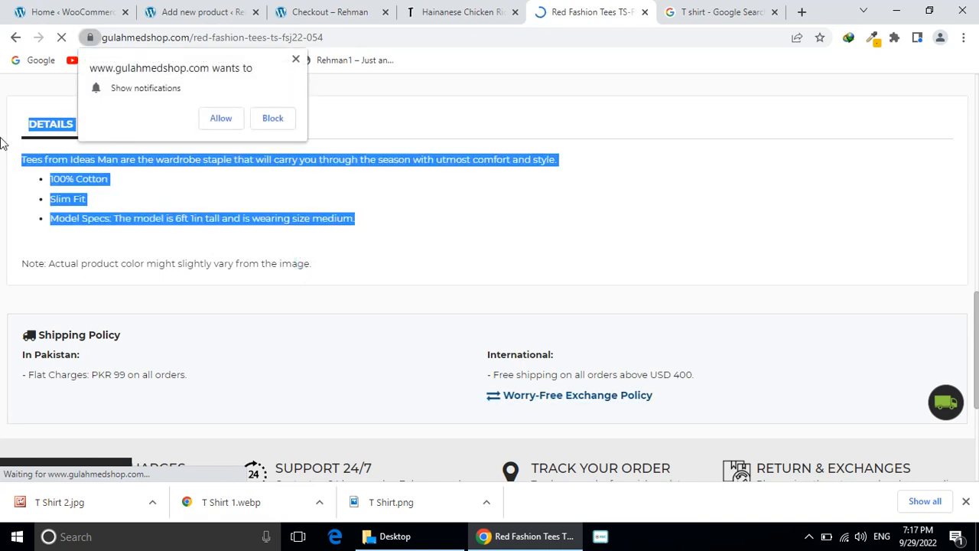
pyautogui.click(23, 159)
pyautogui.moveTo(35, 170); pyautogui.dragTo(130, 201)
pyautogui.click(219, 221)
pyautogui.moveTo(373, 225); pyautogui.dragTo(23, 162)
pyautogui.hotkey('ctrl', 'c')
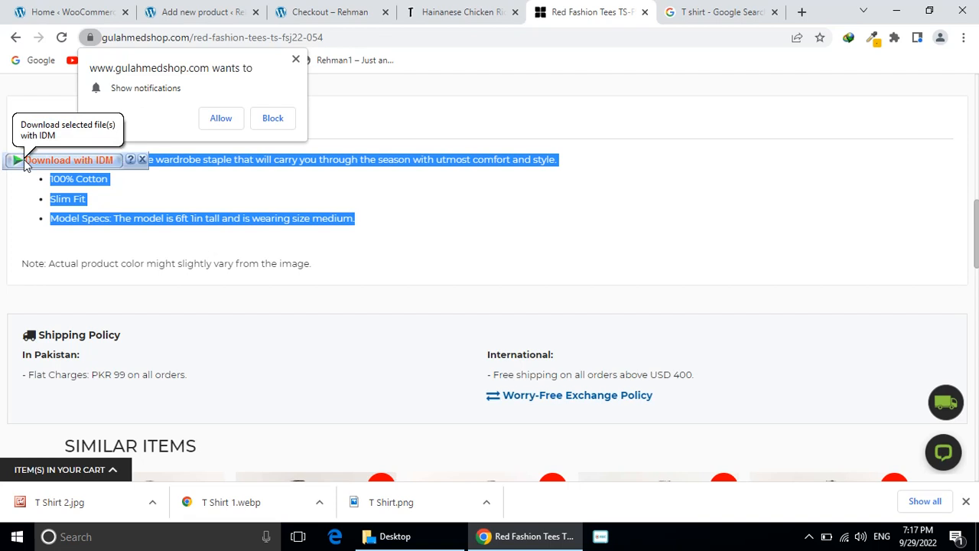
pyautogui.click(297, 59)
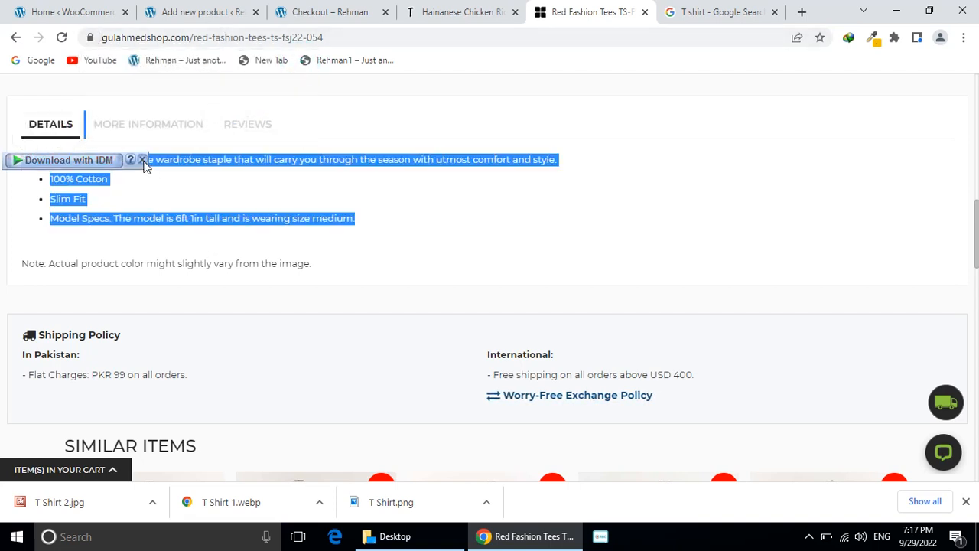
pyautogui.click(143, 162)
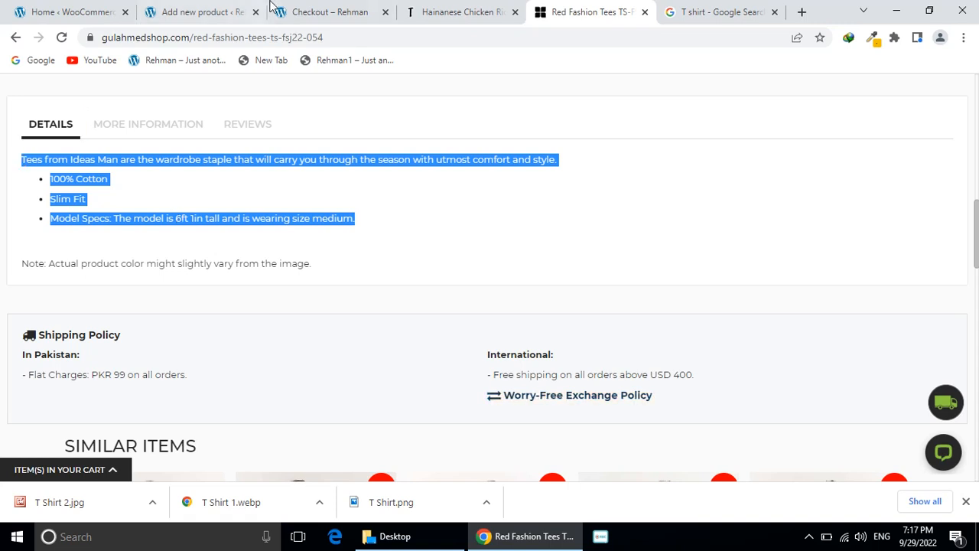
# Move the product editor's browser tab after the Checkout tab and paste the copied details into the T- Shirt product description.
pyautogui.click(406, 10)
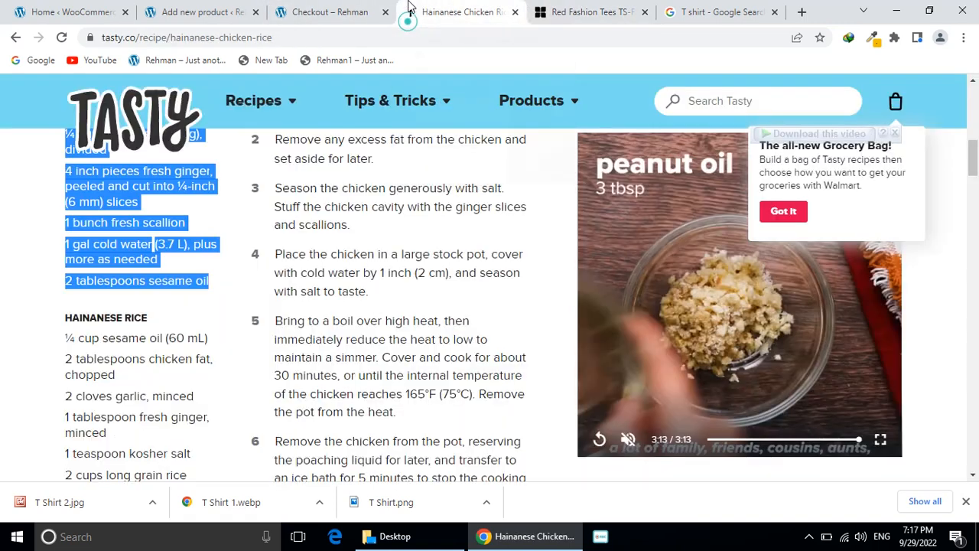
pyautogui.click(364, 7)
pyautogui.moveTo(252, 11); pyautogui.dragTo(348, 12)
pyautogui.click(287, 332)
pyautogui.hotkey('ctrl', 'v')
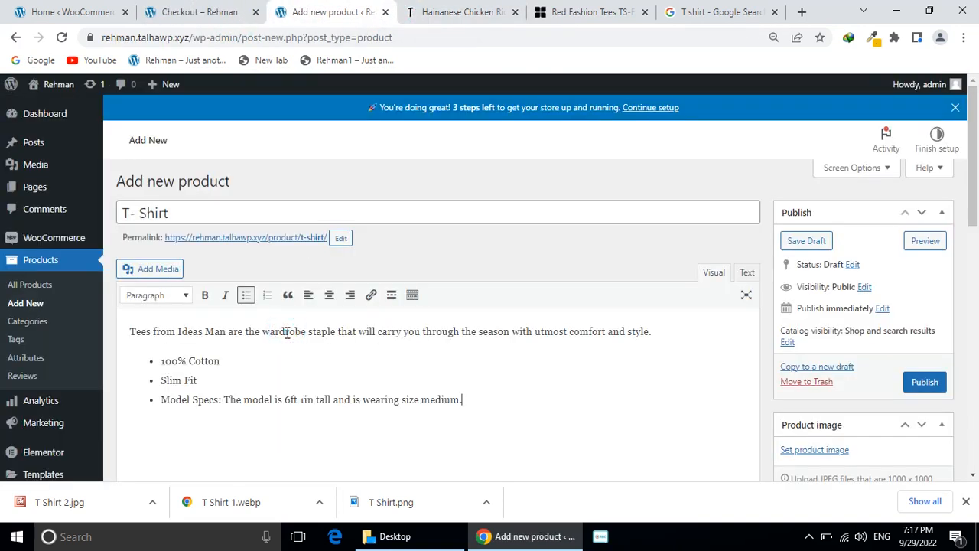
# Close the Hainanese chicken recipe tab and examine the price, sizes and photos on the red tee's product page.
pyautogui.click(508, 9)
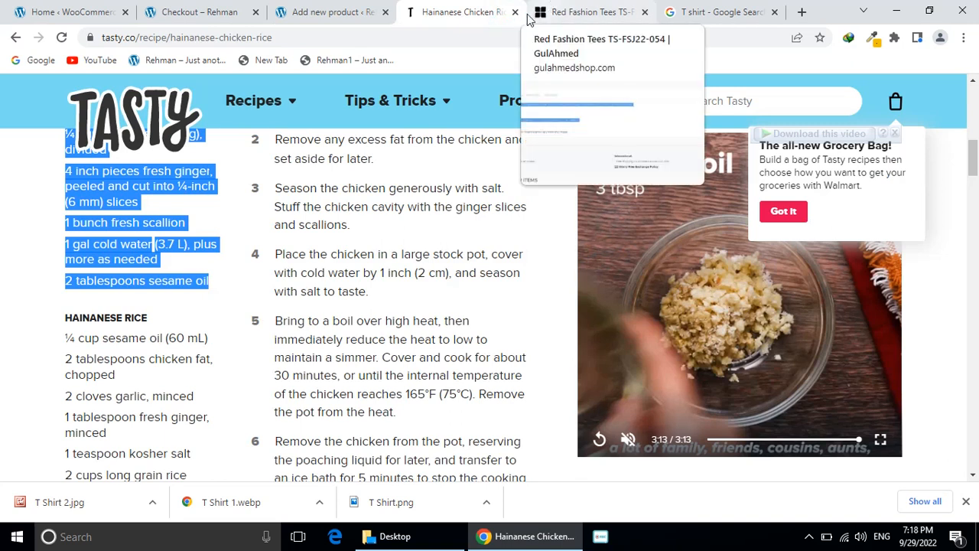
pyautogui.click(516, 12)
pyautogui.scroll(4, 406, 224)
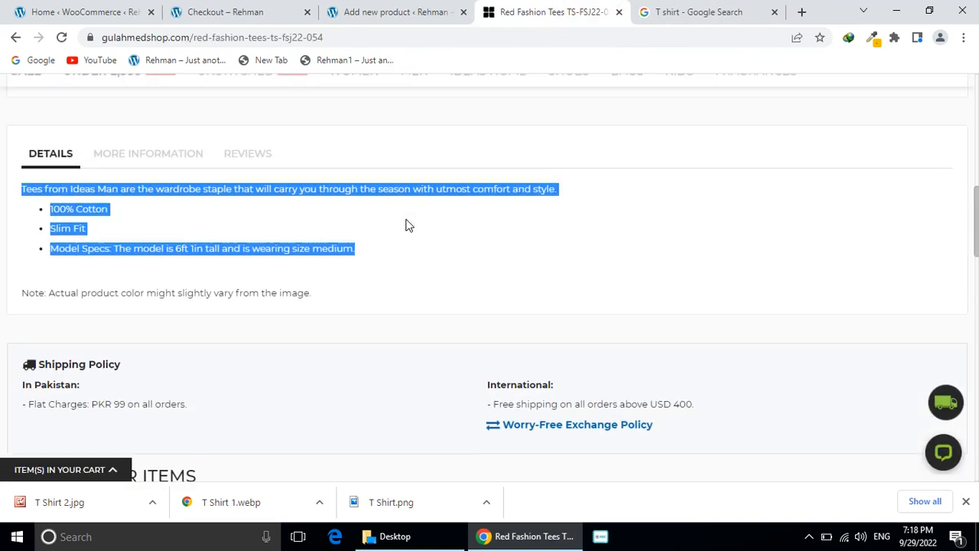
pyautogui.scroll(6, 406, 224)
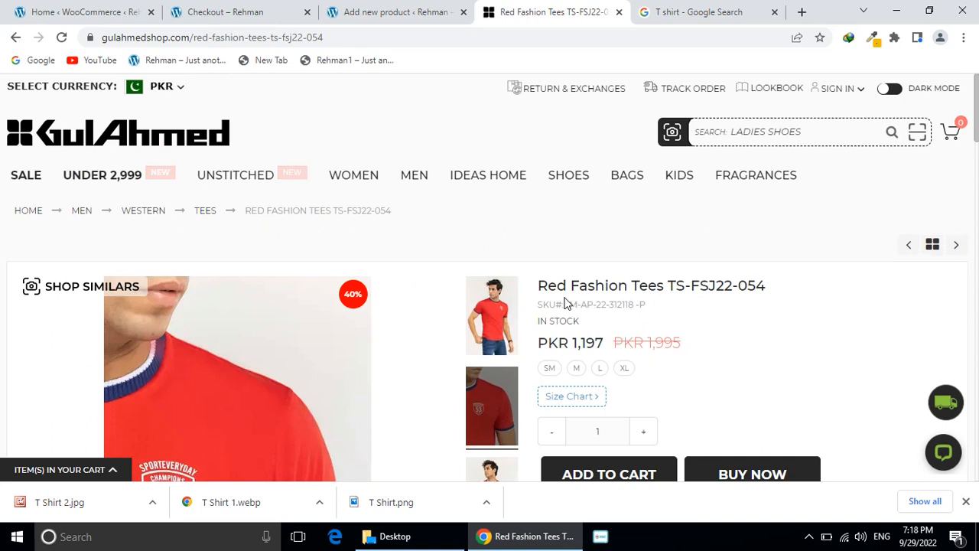
pyautogui.scroll(-2, 542, 311)
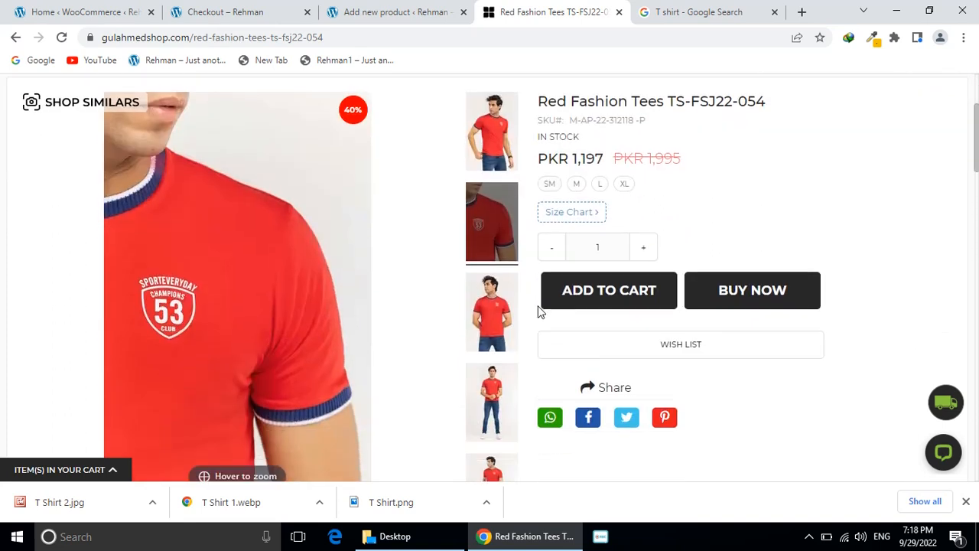
# Open the red tee's More Information section and copy its New Arrivals and Shirt Fabric rows.
pyautogui.scroll(-7, 540, 312)
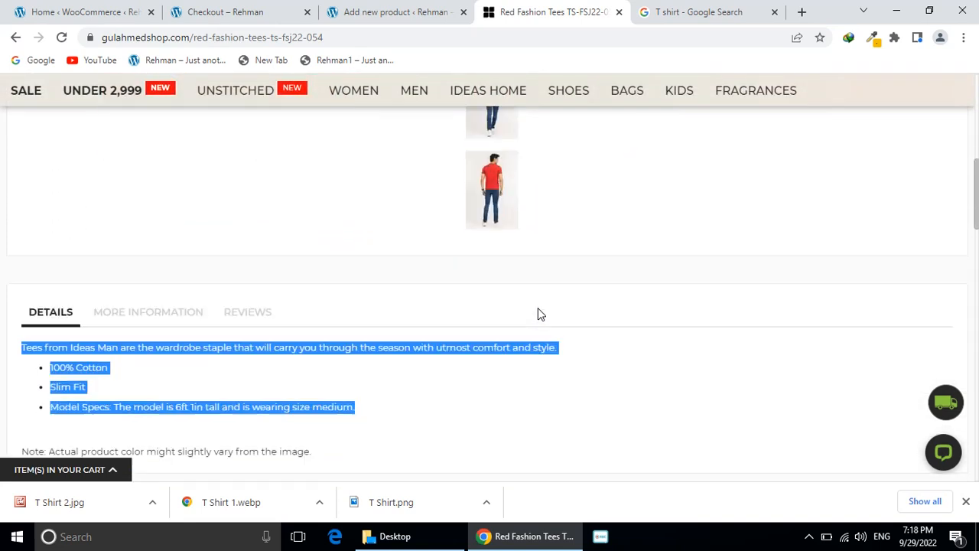
pyautogui.click(188, 167)
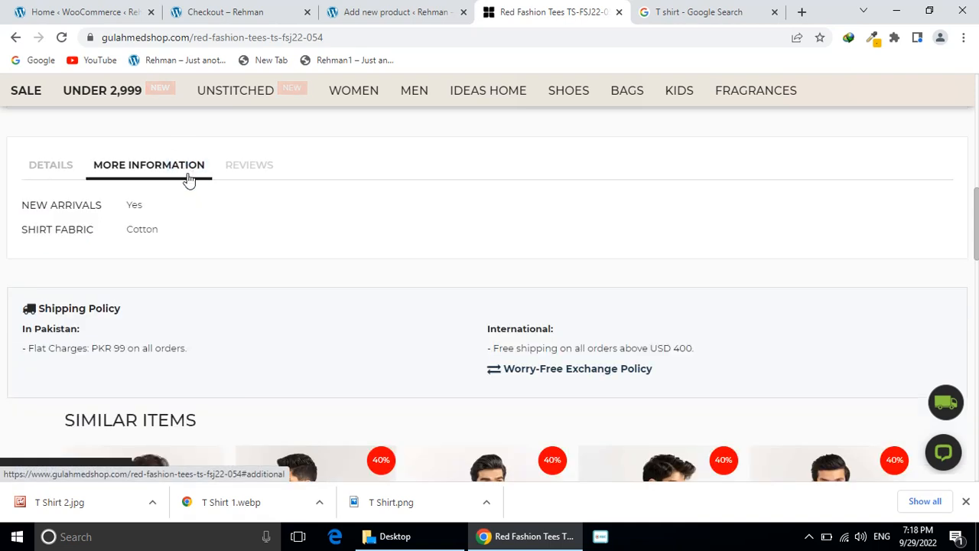
pyautogui.moveTo(115, 227); pyautogui.dragTo(87, 216)
pyautogui.click(52, 223)
pyautogui.click(120, 227)
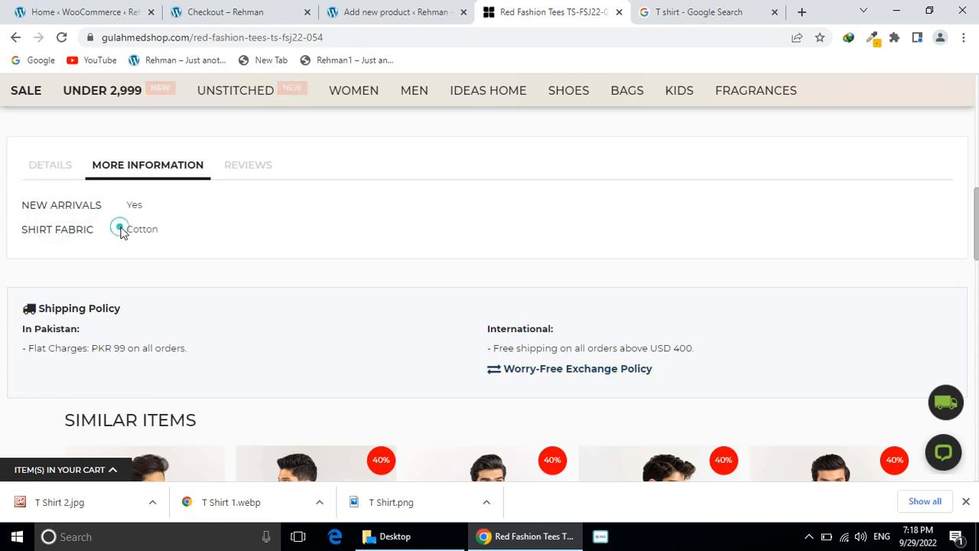
pyautogui.moveTo(159, 228); pyautogui.dragTo(36, 200)
pyautogui.hotkey('ctrl', 'c')
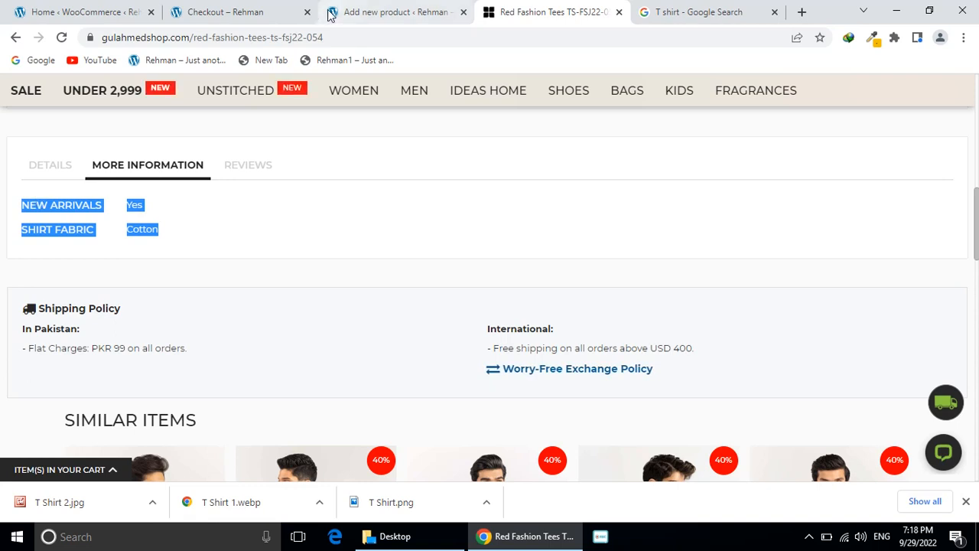
# Paste the copied New Arrivals and Shirt Fabric rows into the short description of the T- Shirt product.
pyautogui.click(393, 12)
pyautogui.scroll(-15, 352, 282)
pyautogui.click(352, 276)
pyautogui.hotkey('ctrl', 'v')
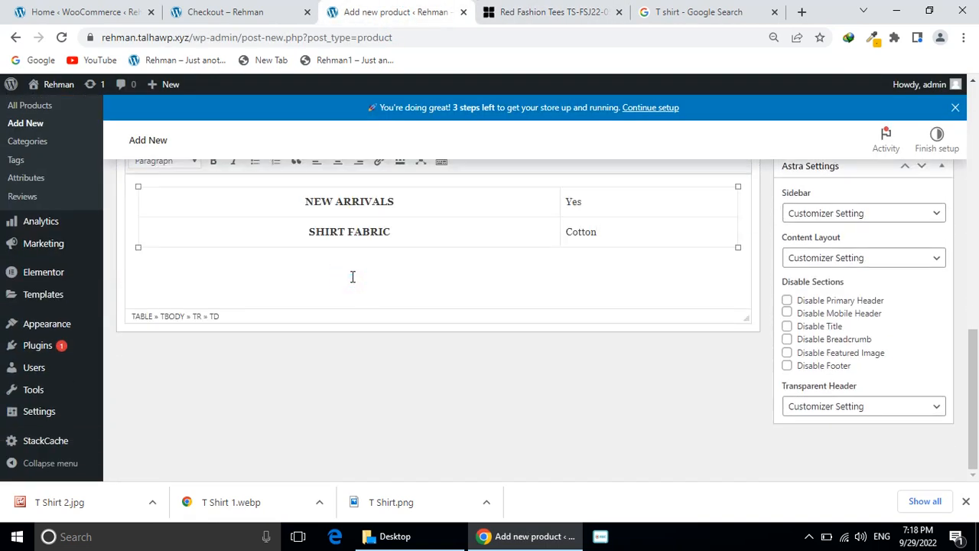
# Upload the T Shirt 2 and T Shirt images from the Desktop for the product gallery.
pyautogui.scroll(5, 334, 322)
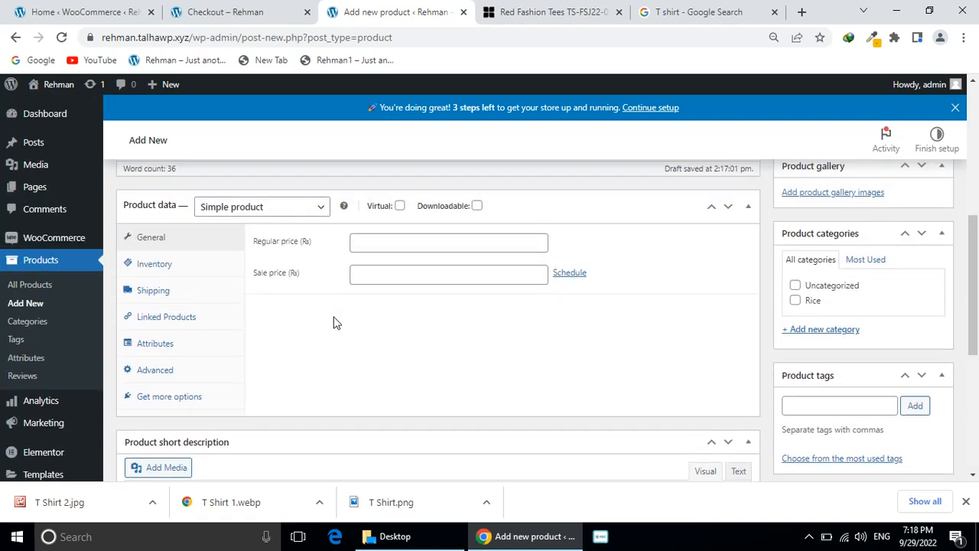
pyautogui.scroll(1, 333, 322)
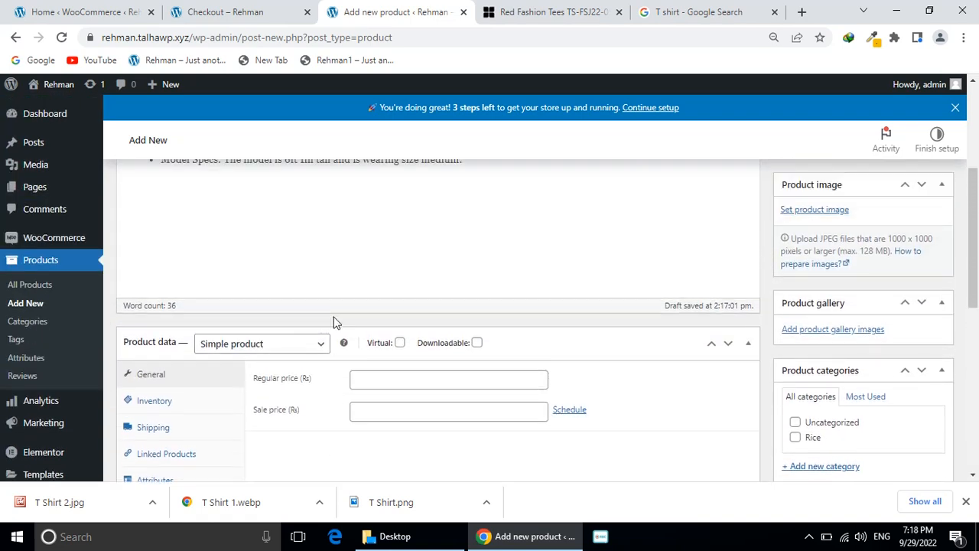
pyautogui.click(791, 334)
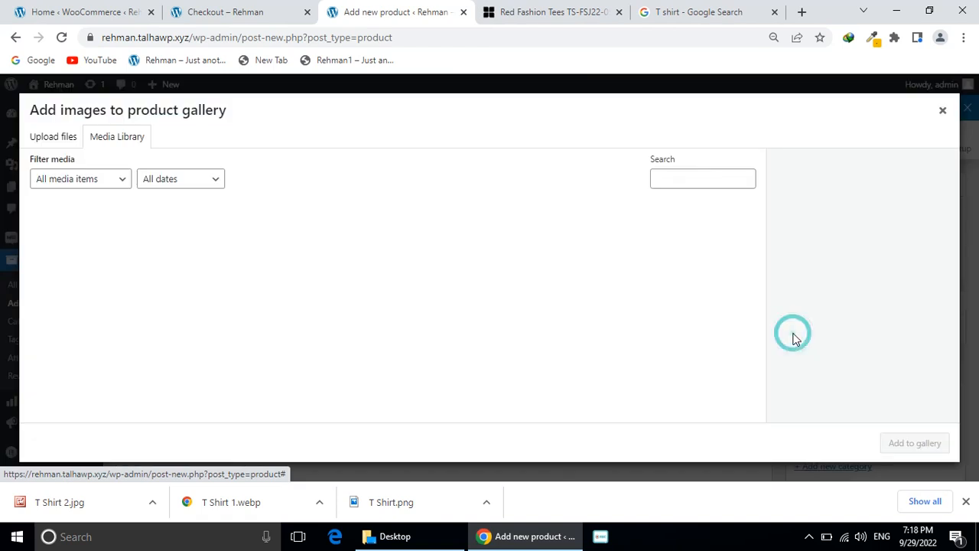
pyautogui.click(65, 140)
pyautogui.click(456, 300)
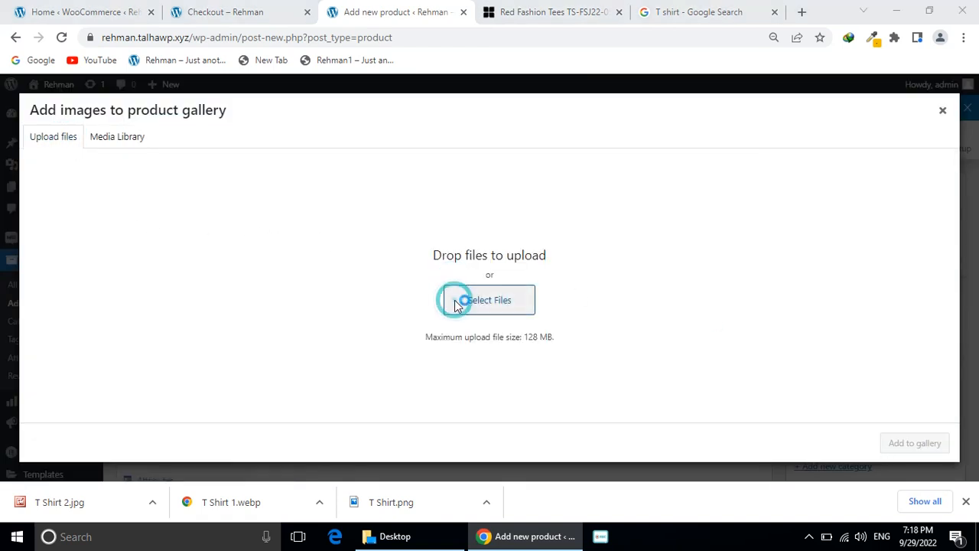
pyautogui.moveTo(345, 212); pyautogui.dragTo(191, 212)
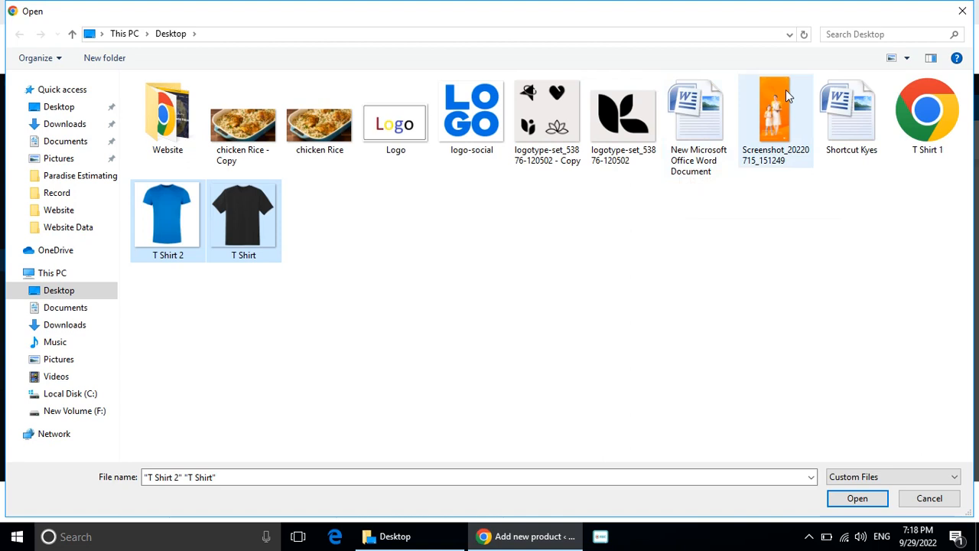
pyautogui.click(851, 480)
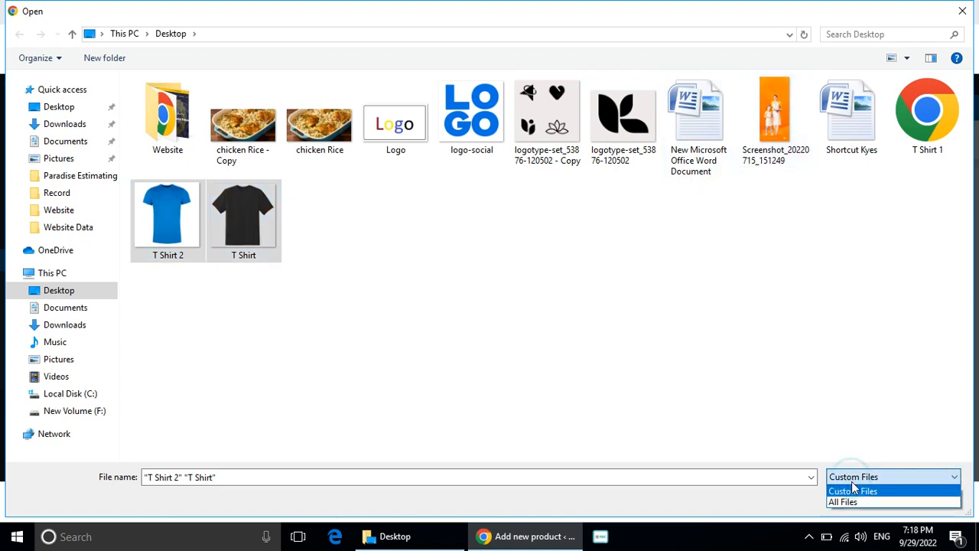
pyautogui.click(854, 502)
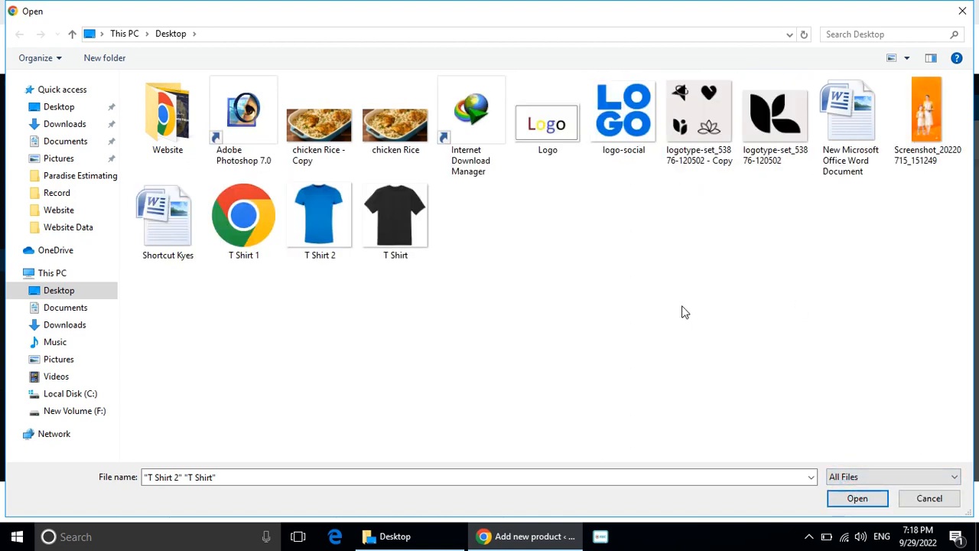
pyautogui.moveTo(583, 214); pyautogui.dragTo(322, 208)
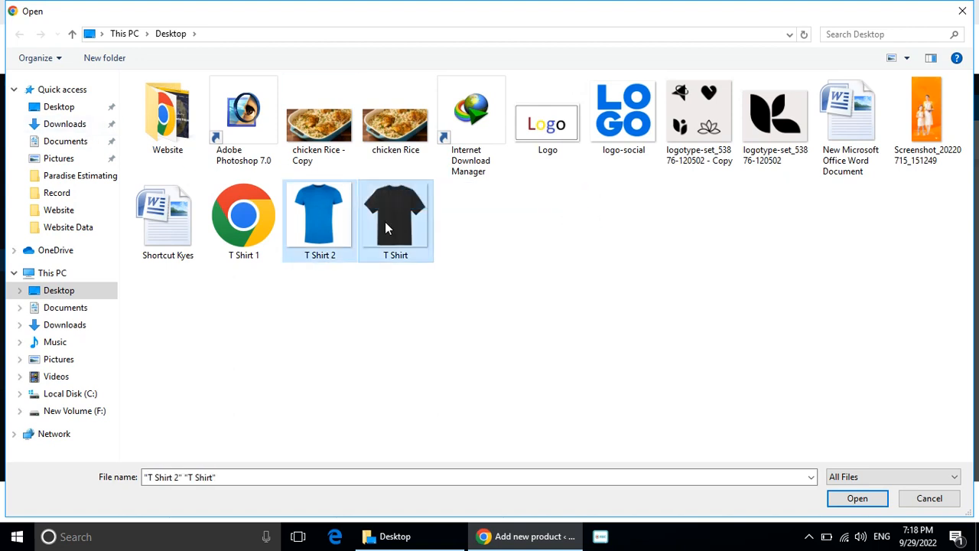
pyautogui.doubleClick(385, 223)
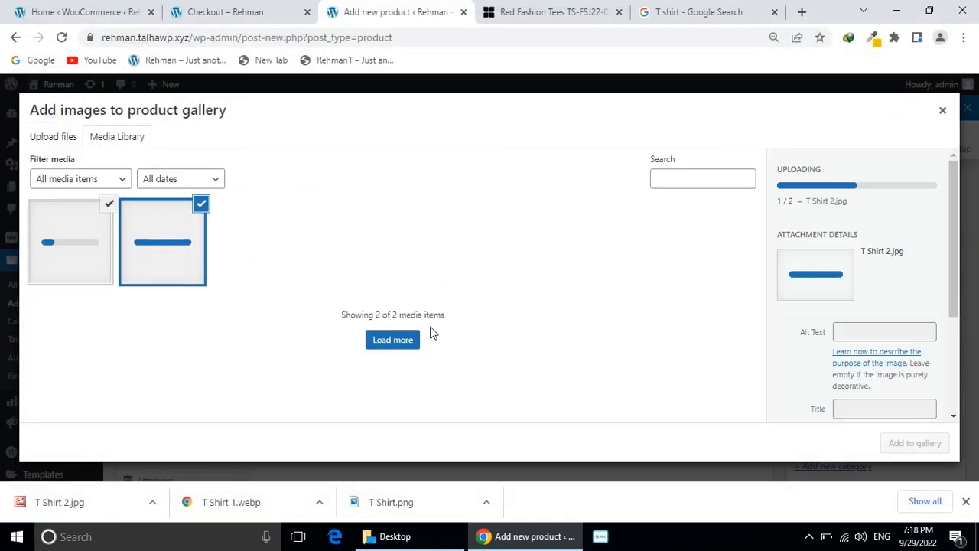
# Upload the T Shirt 1 image from the Desktop for the product gallery as well.
pyautogui.click(65, 146)
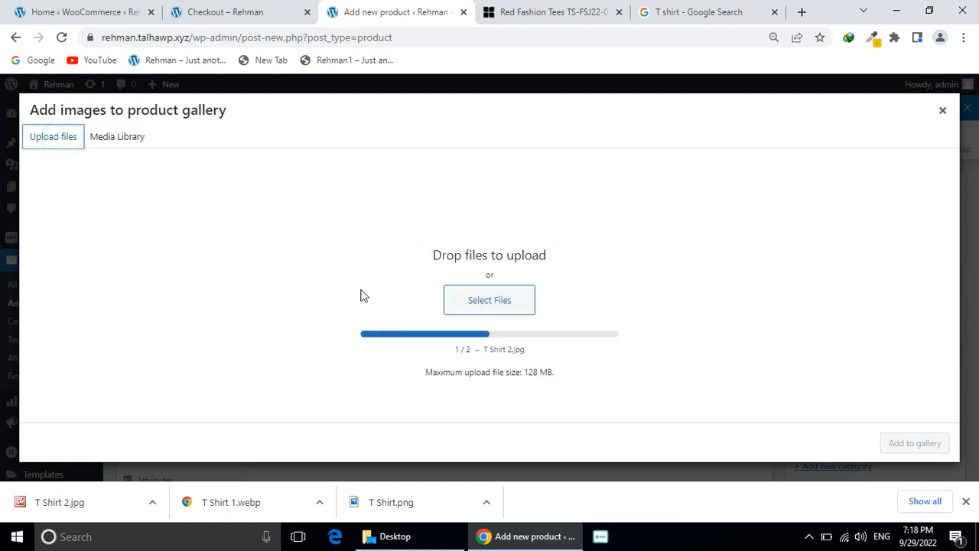
pyautogui.click(448, 305)
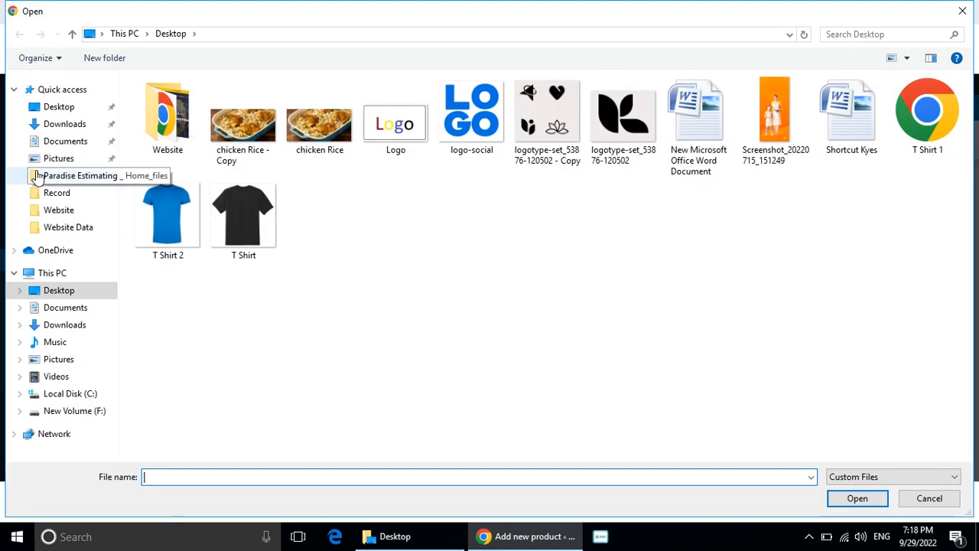
pyautogui.click(63, 125)
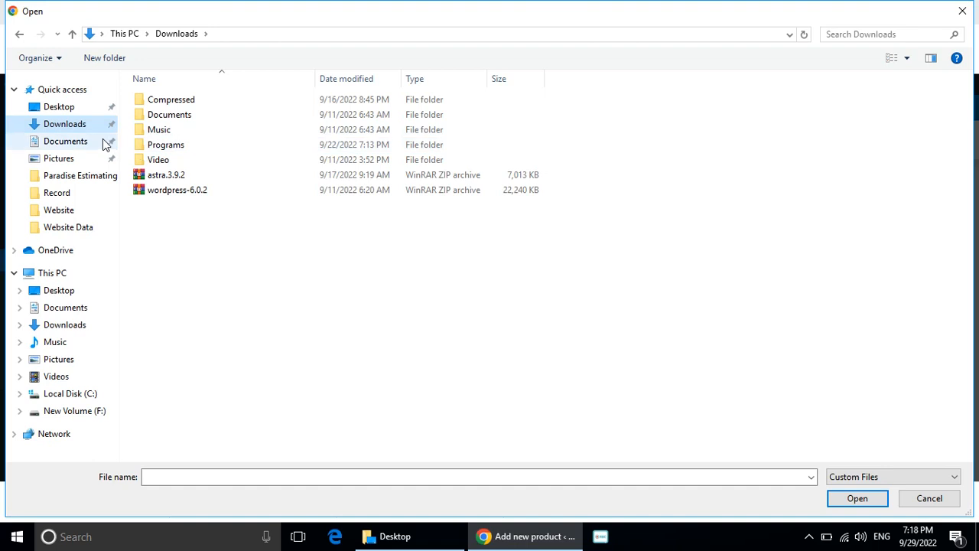
pyautogui.click(89, 108)
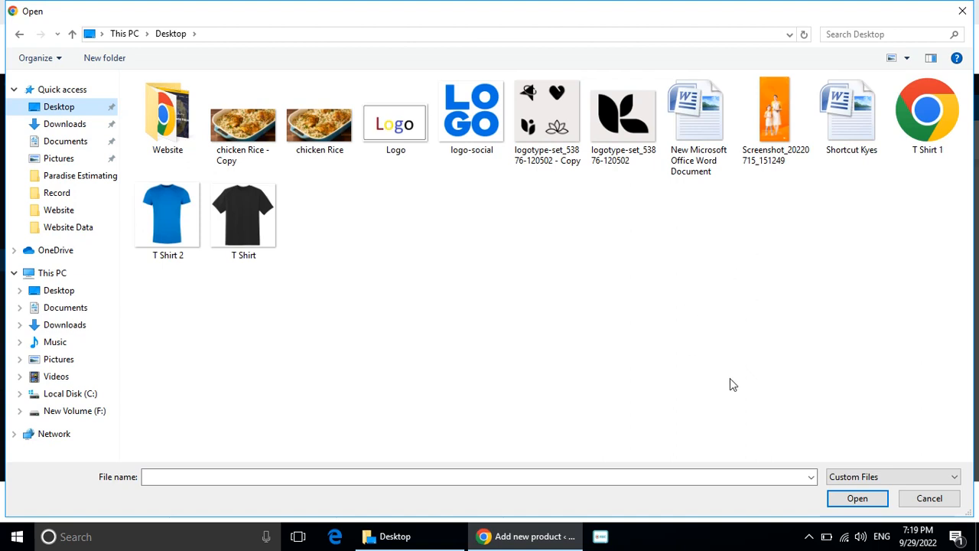
pyautogui.doubleClick(929, 122)
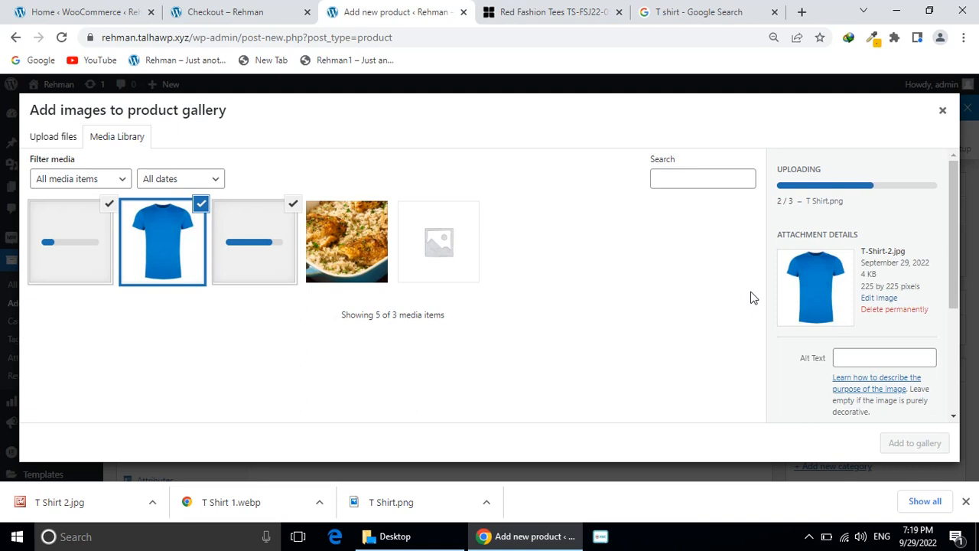
# Select only the blue T-Shirt-2.jpg image in the media library and add it to the product gallery.
pyautogui.click(187, 313)
pyautogui.click(173, 255)
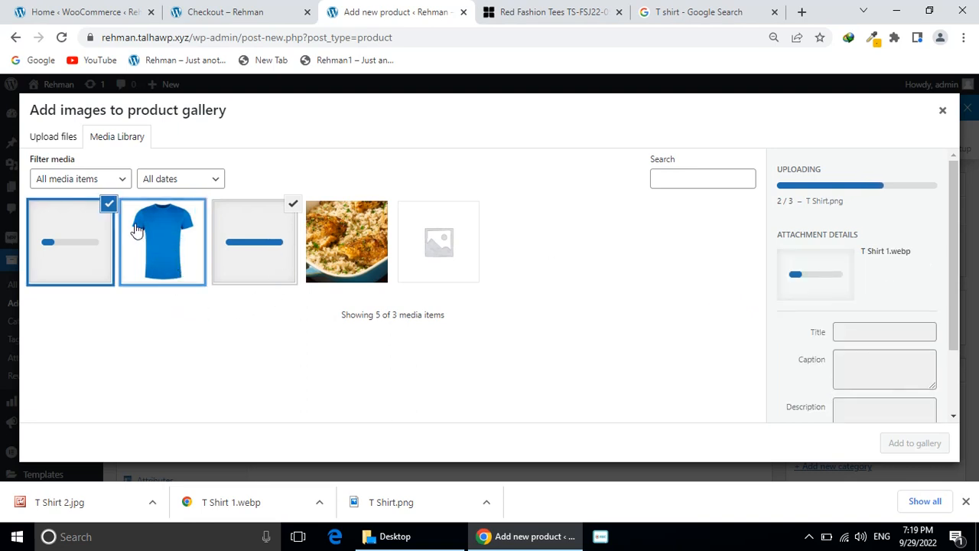
pyautogui.click(54, 242)
pyautogui.click(158, 250)
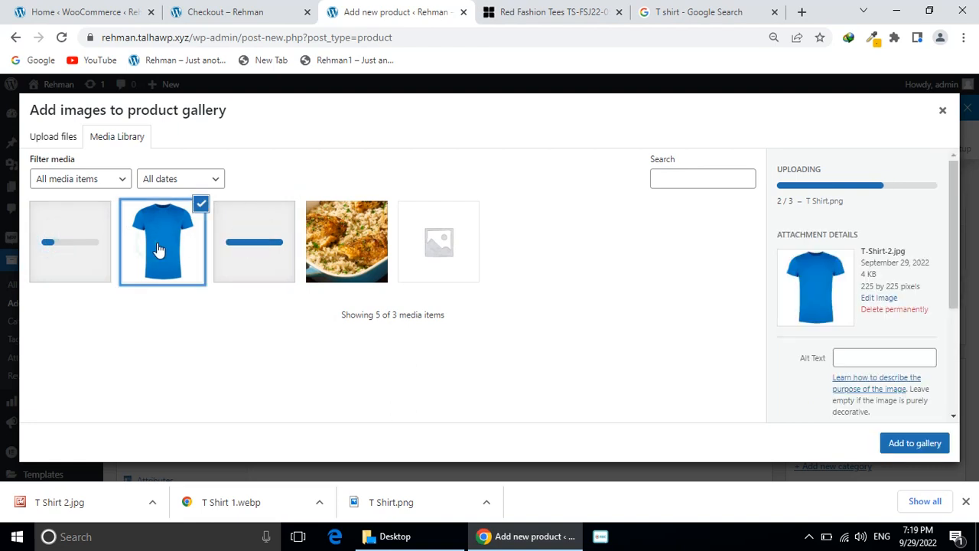
pyautogui.click(896, 446)
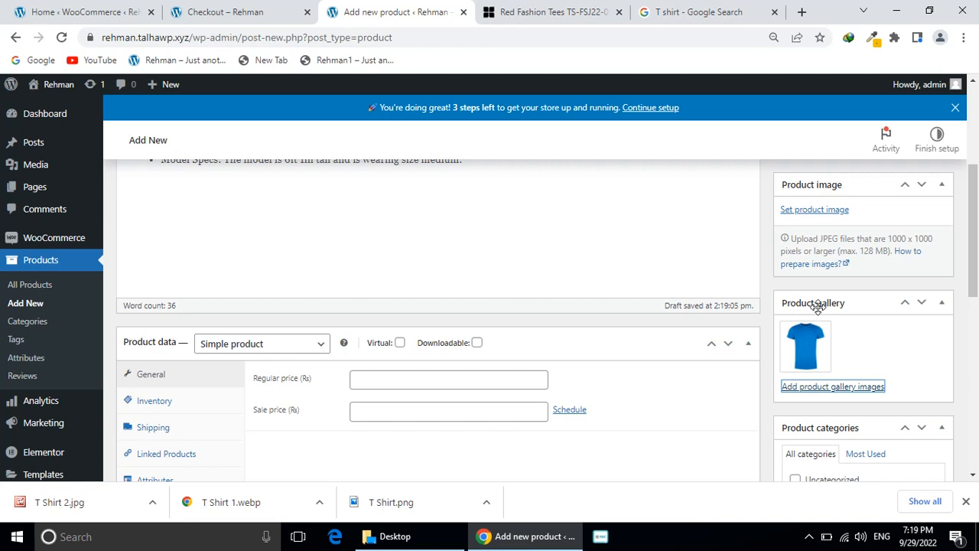
# Set the blue T-Shirt-2.jpg as the main product image.
pyautogui.scroll(-2, 826, 337)
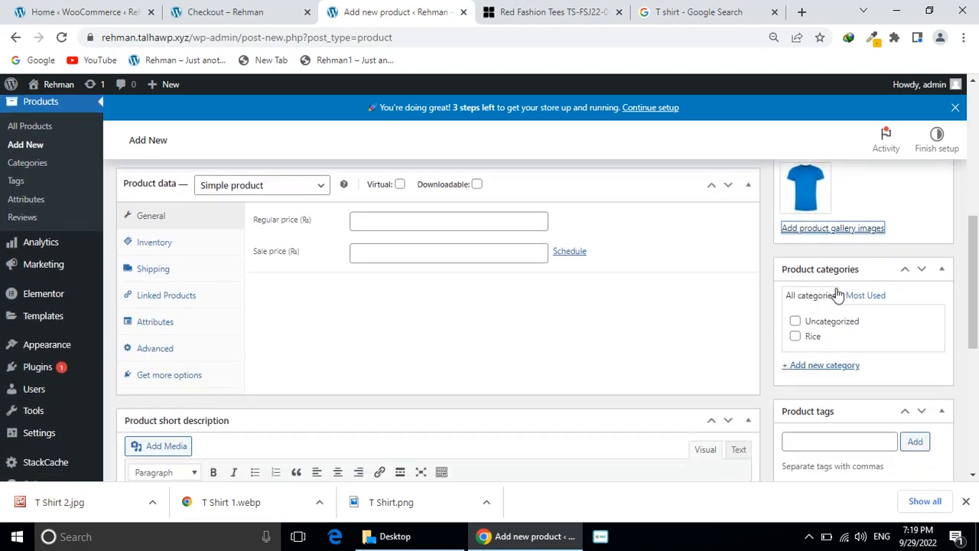
pyautogui.scroll(2, 838, 294)
pyautogui.scroll(1, 808, 276)
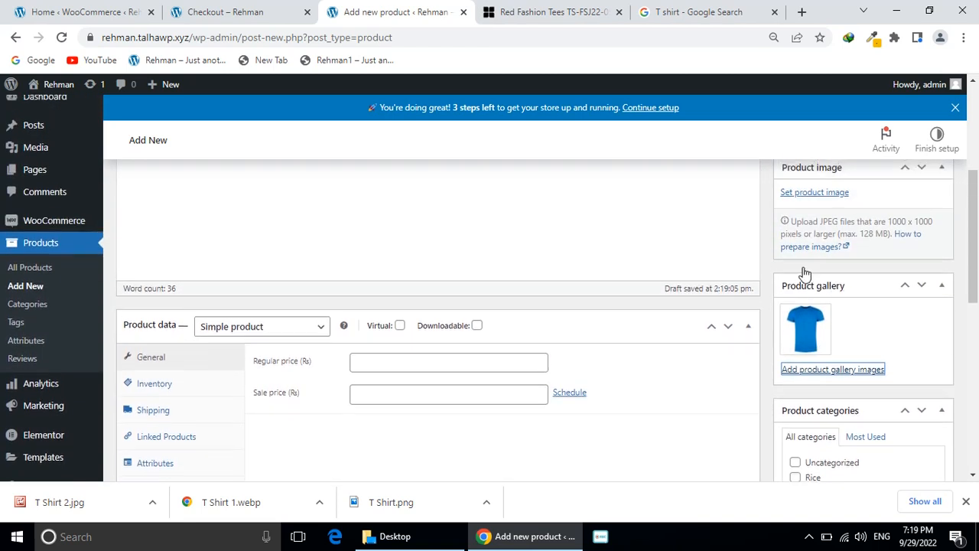
pyautogui.click(808, 260)
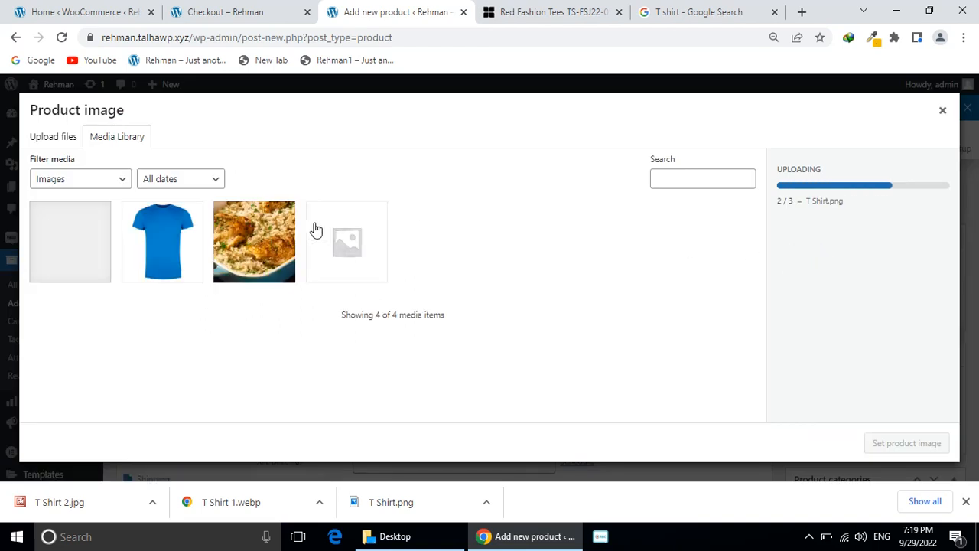
pyautogui.click(184, 257)
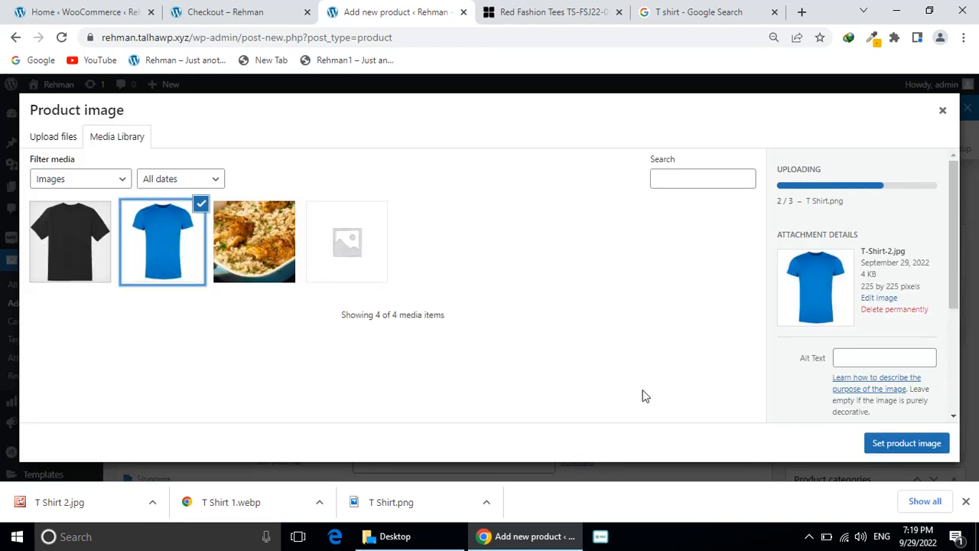
pyautogui.click(869, 446)
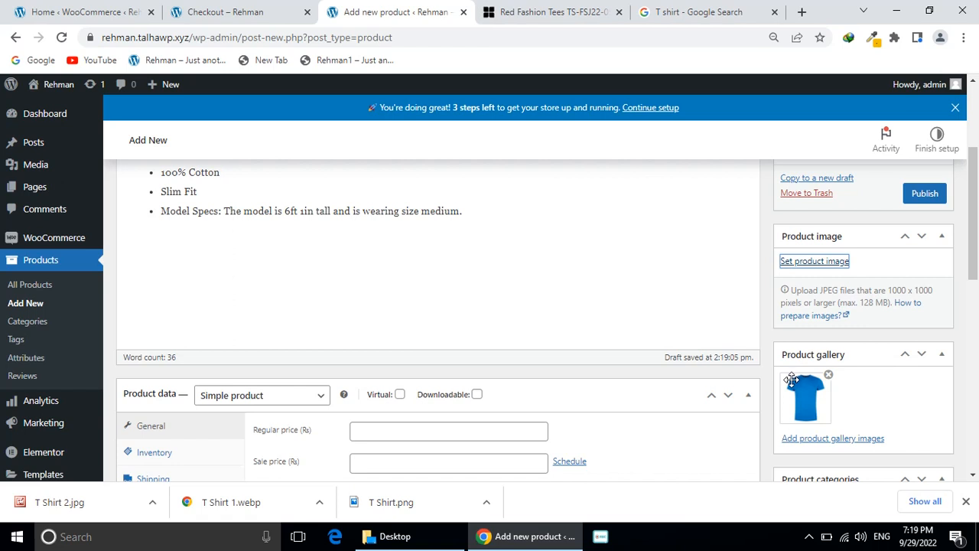
# Add the grey polo, blue T-shirt and black T-shirt images from the media library to the product gallery.
pyautogui.click(796, 435)
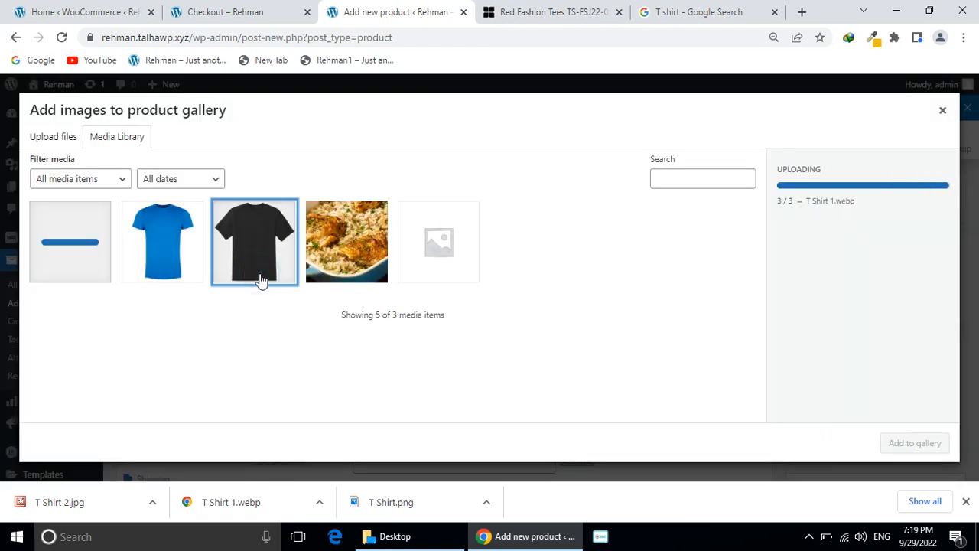
pyautogui.click(162, 263)
pyautogui.click(67, 254)
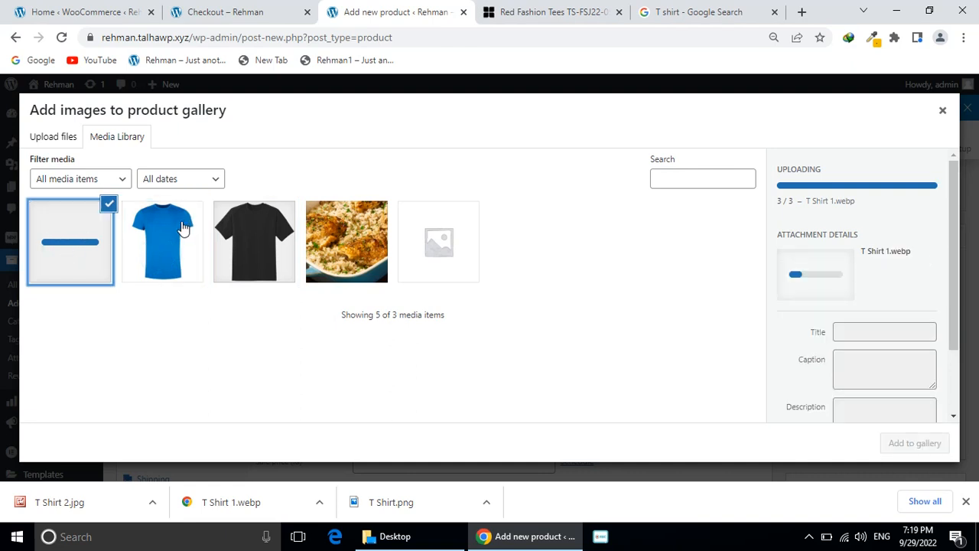
pyautogui.click(182, 228)
pyautogui.click(258, 245)
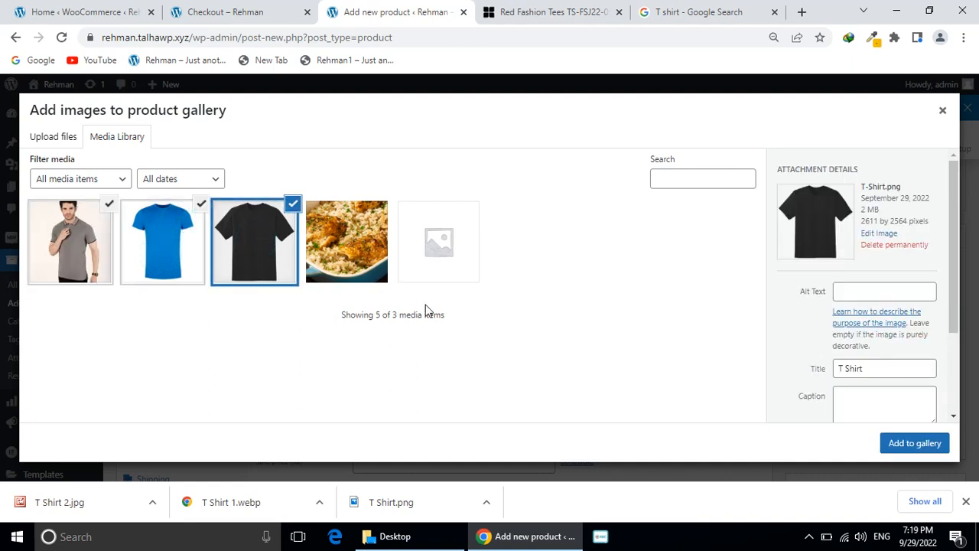
pyautogui.click(887, 448)
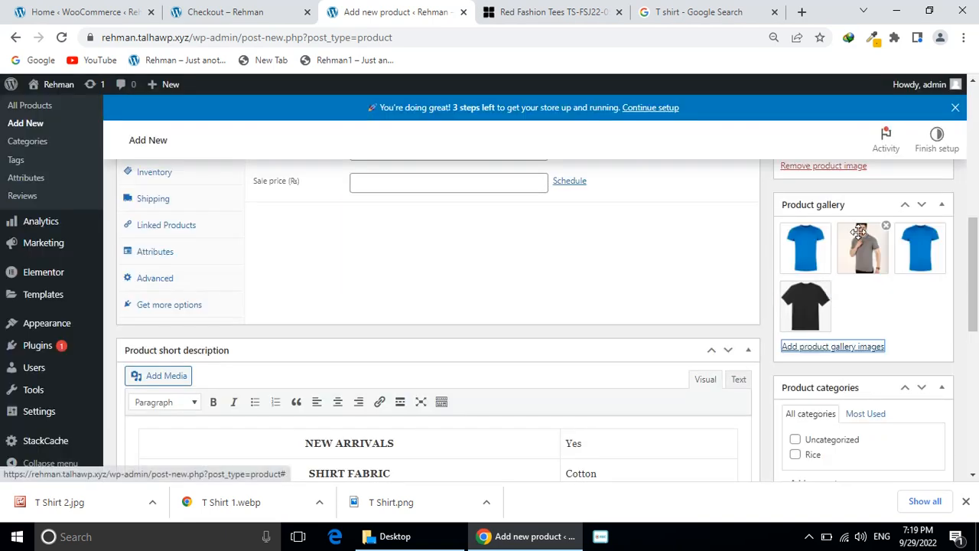
# Remove the duplicate blue T-shirt from the product gallery and order the images grey, black, blue.
pyautogui.moveTo(832, 231); pyautogui.dragTo(926, 245)
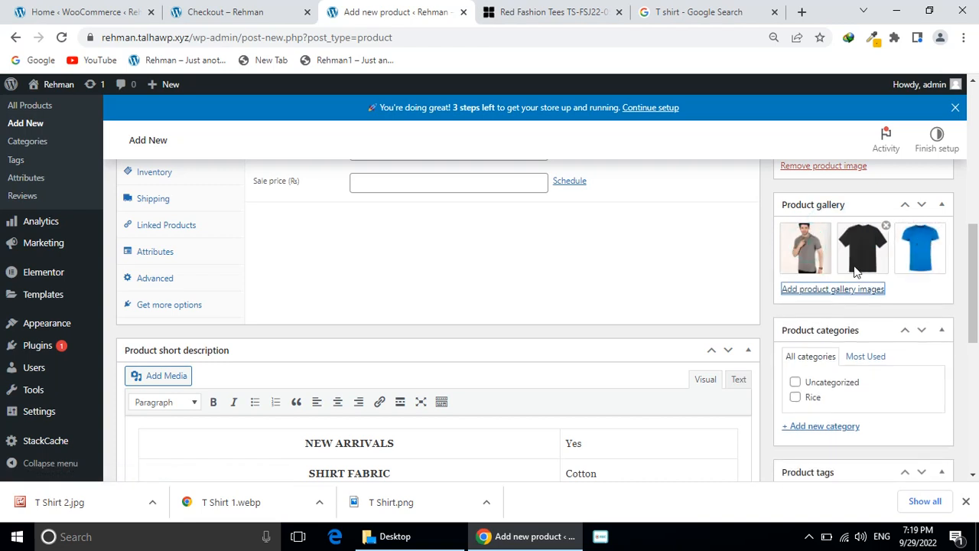
pyautogui.scroll(10, 826, 308)
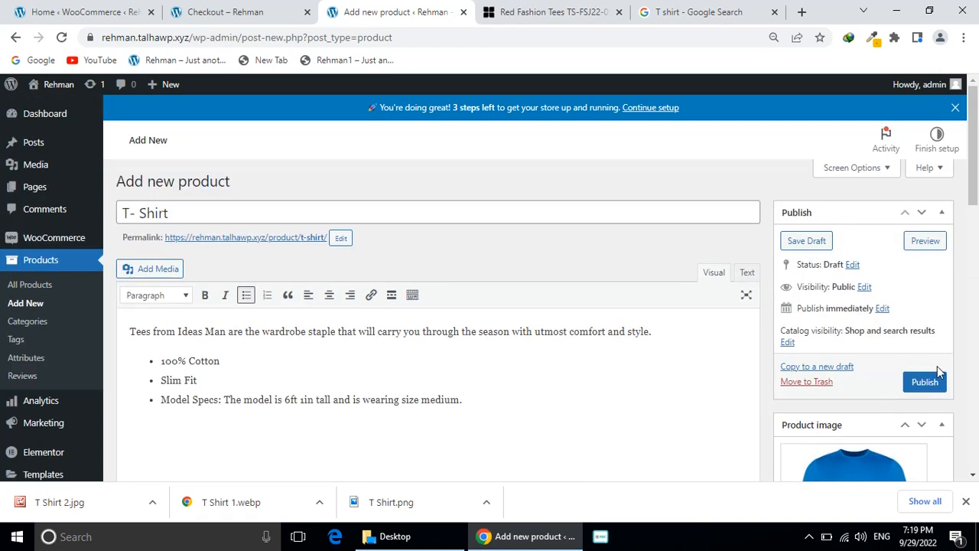
pyautogui.scroll(-10, 628, 382)
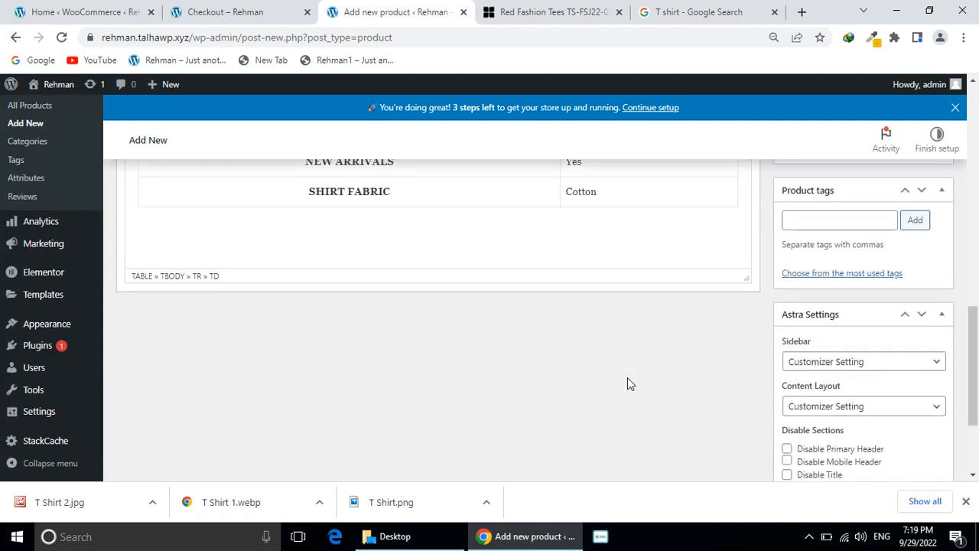
pyautogui.scroll(2, 791, 224)
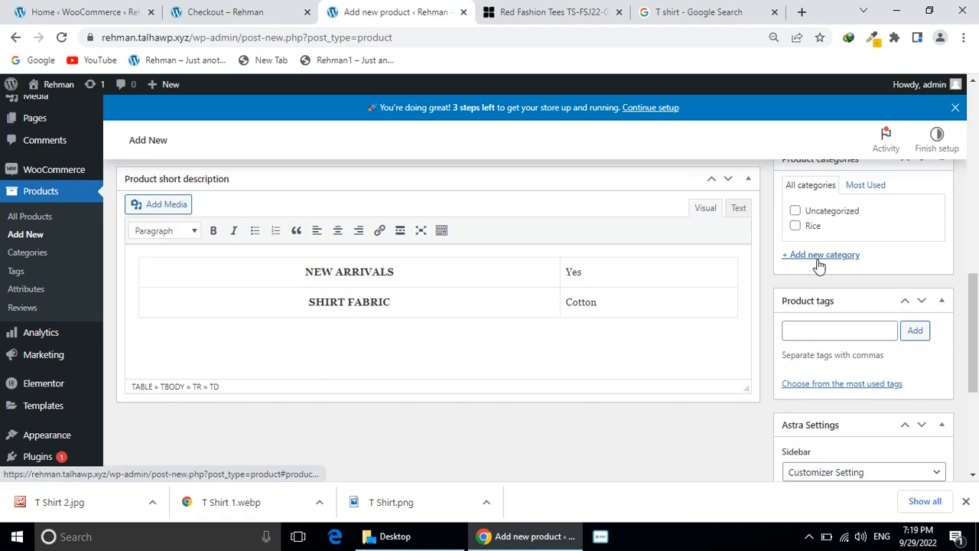
# Create and assign the product category T Shirt, and add the tags T Shirt, T Shirt Varities and Best quality T Shirt.
pyautogui.click(819, 259)
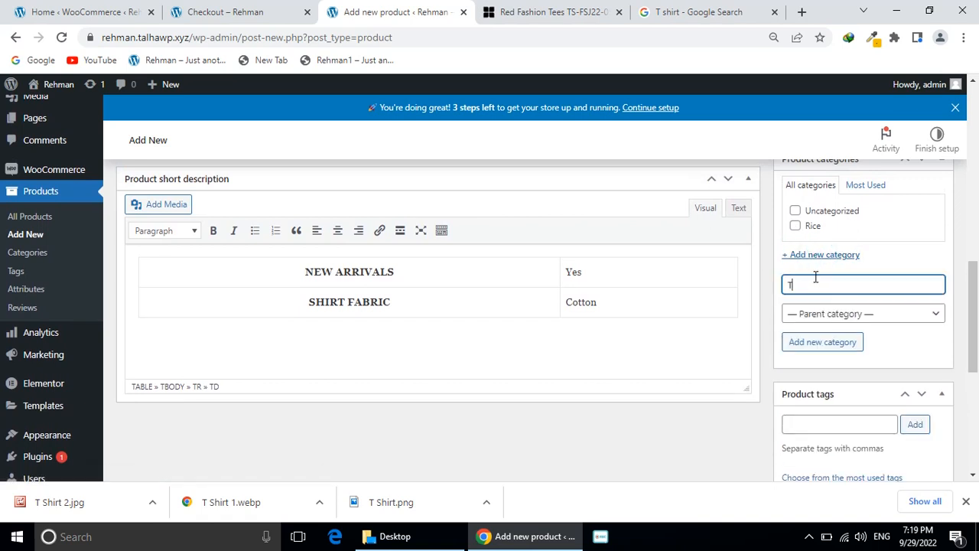
pyautogui.click(815, 338)
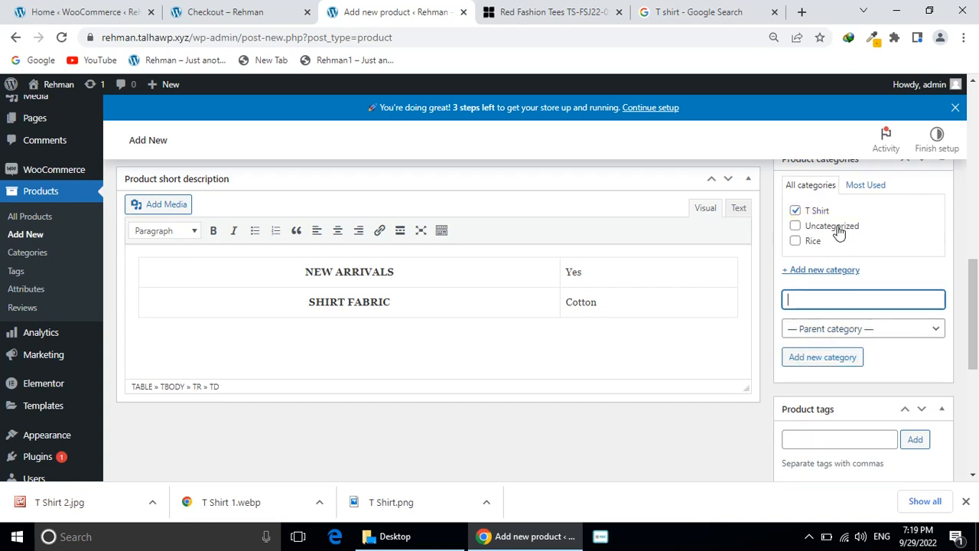
pyautogui.scroll(-1, 869, 358)
pyautogui.click(842, 399)
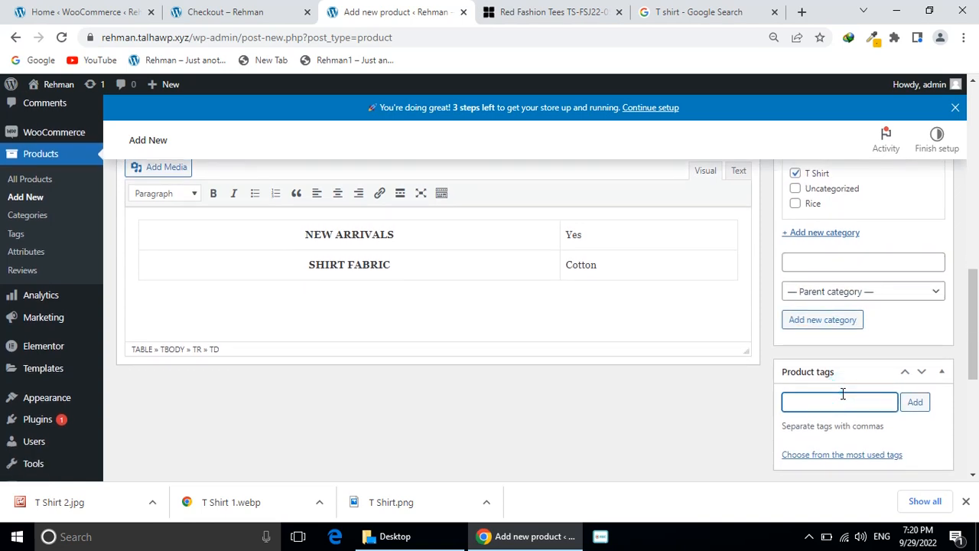
pyautogui.write('T Shirt')
pyautogui.press('Return')
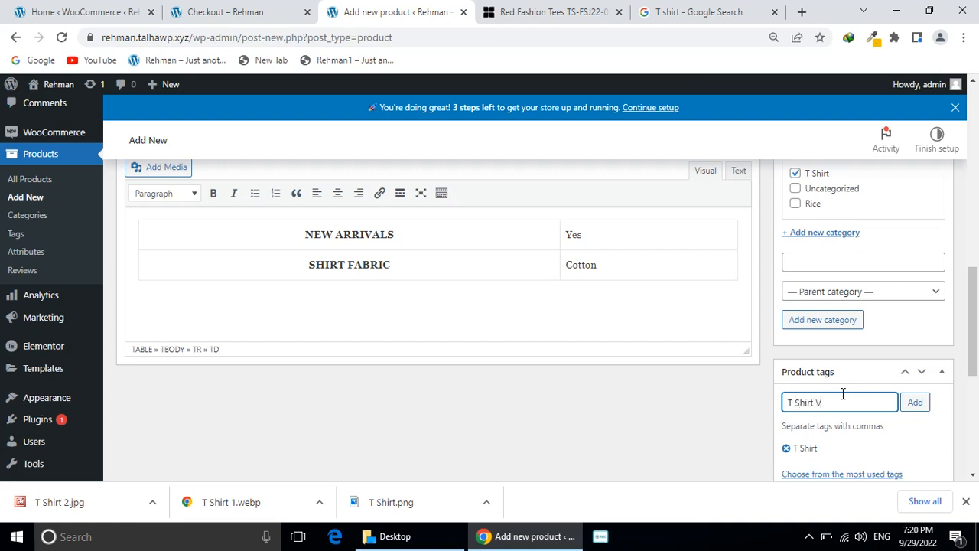
pyautogui.write('T Shirt Varities')
pyautogui.press('Return')
pyautogui.write('Best qu')
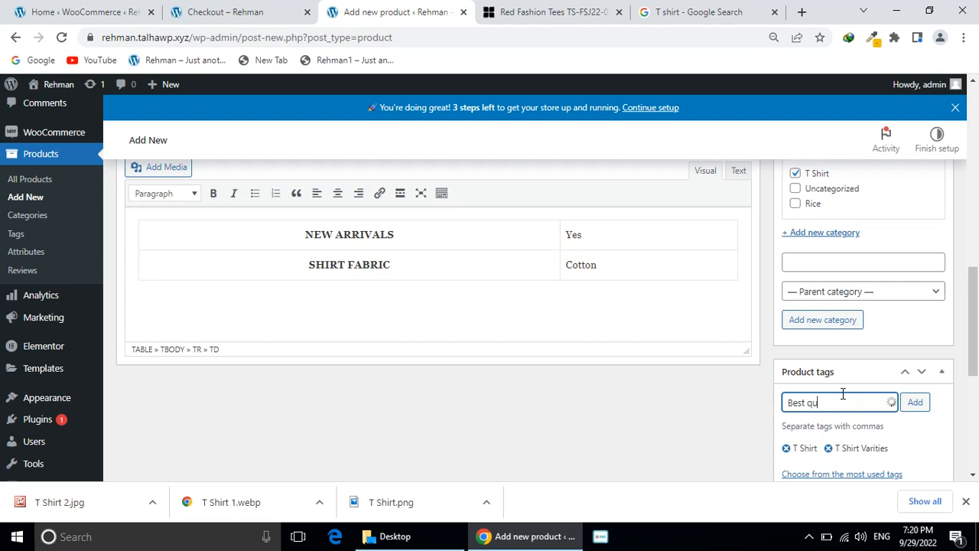
pyautogui.write('ality T Shirt')
pyautogui.press('Return')
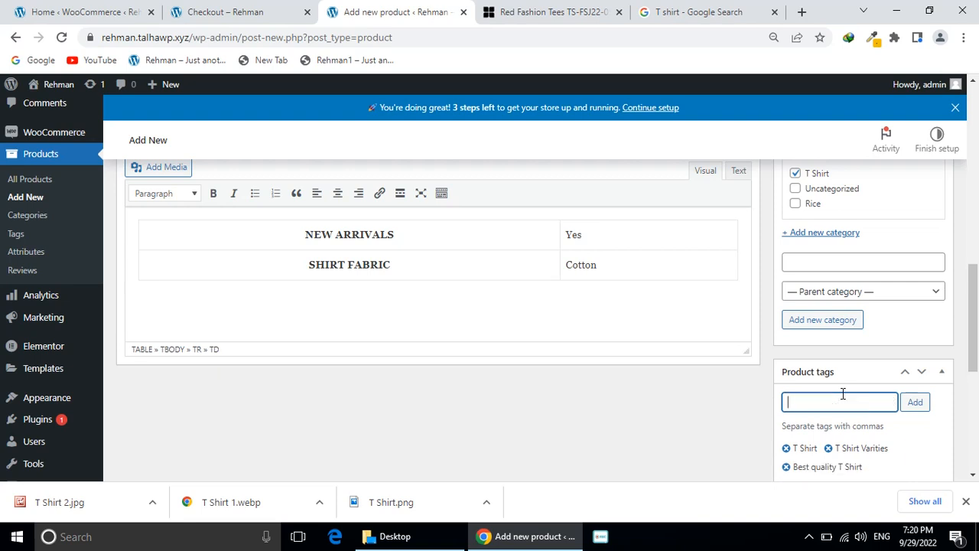
# Set the product's regular price to 1500 and its sale price to 1200, and publish the product.
pyautogui.scroll(-2, 844, 397)
pyautogui.scroll(-2, 844, 398)
pyautogui.scroll(10, 842, 398)
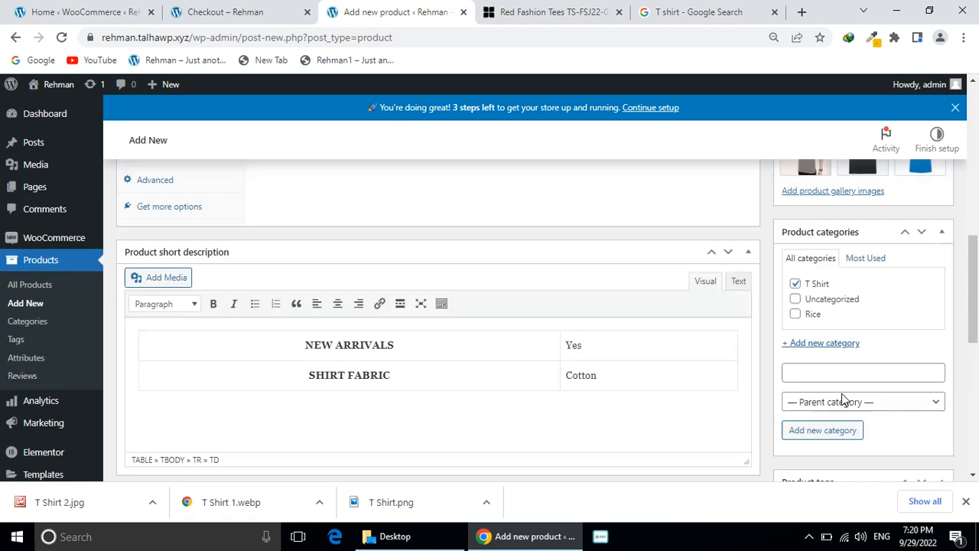
pyautogui.scroll(1, 841, 393)
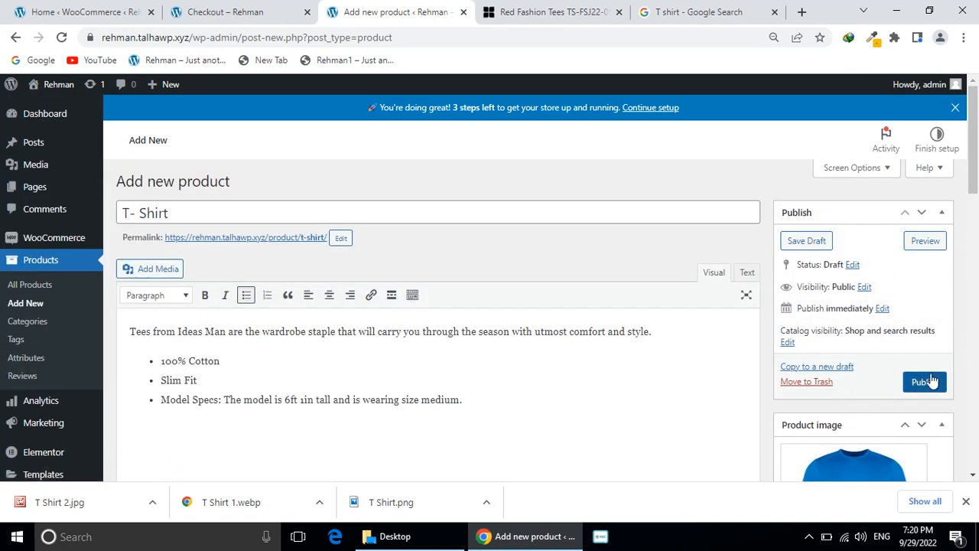
pyautogui.scroll(-7, 764, 306)
pyautogui.scroll(3, 763, 306)
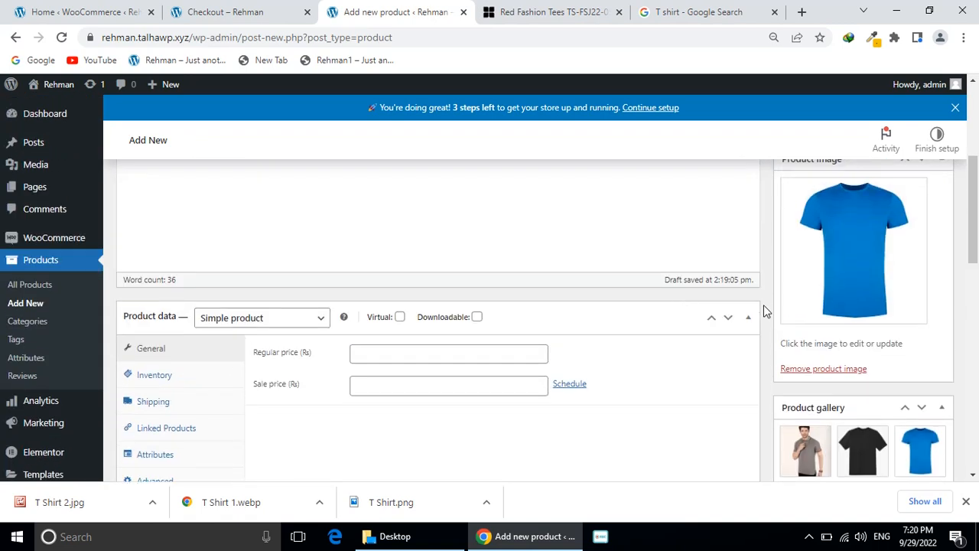
pyautogui.click(466, 358)
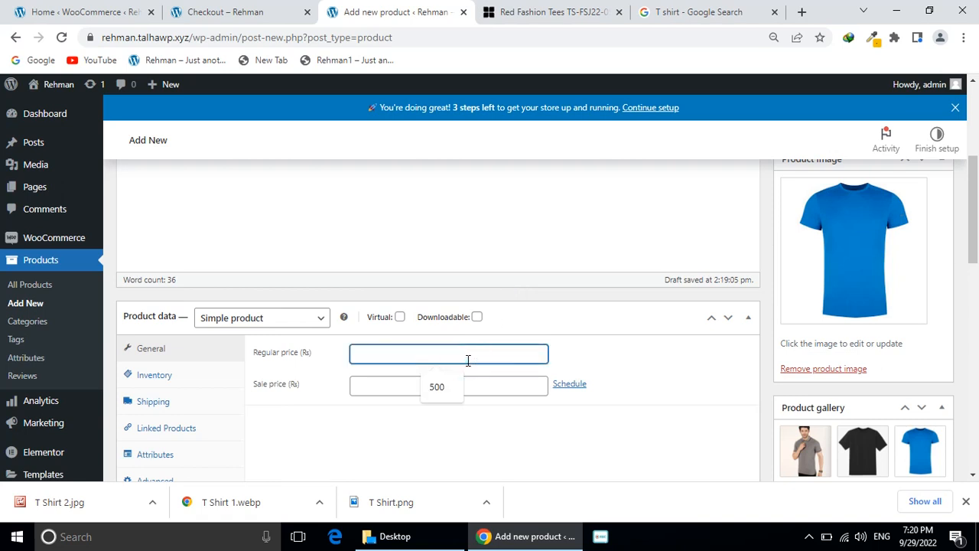
pyautogui.write('1500')
pyautogui.press('Tab')
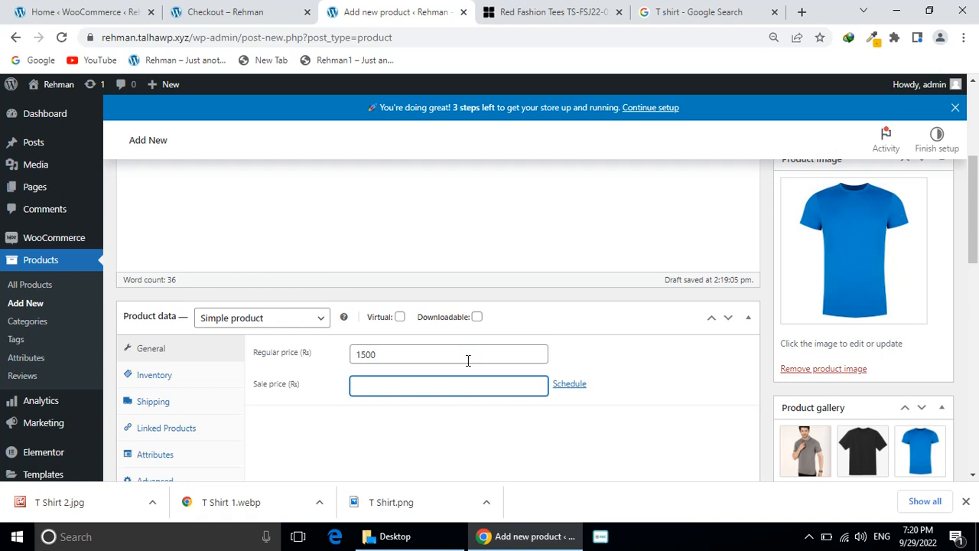
pyautogui.write('7800')
pyautogui.hotkey('ctrl', 'a')
pyautogui.write('1200')
pyautogui.scroll(5, 758, 155)
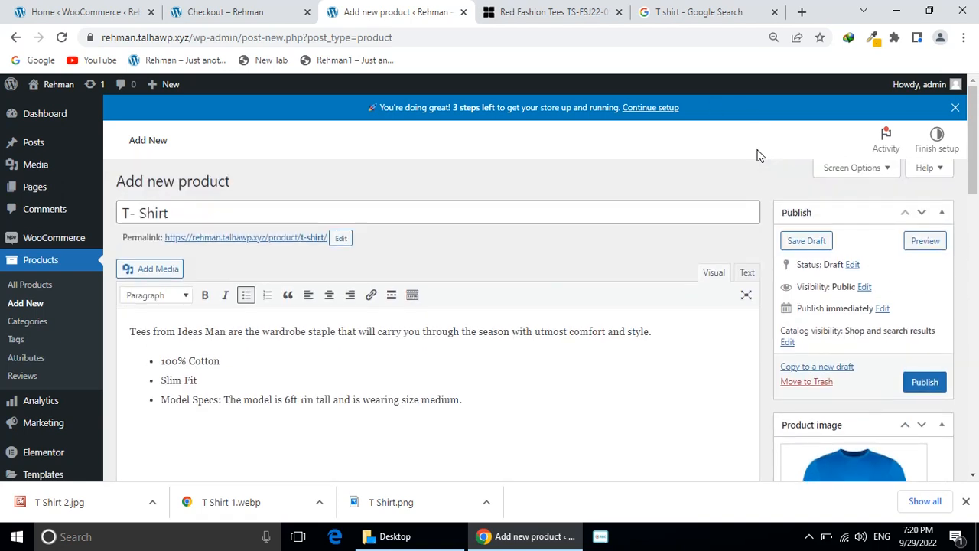
pyautogui.click(924, 382)
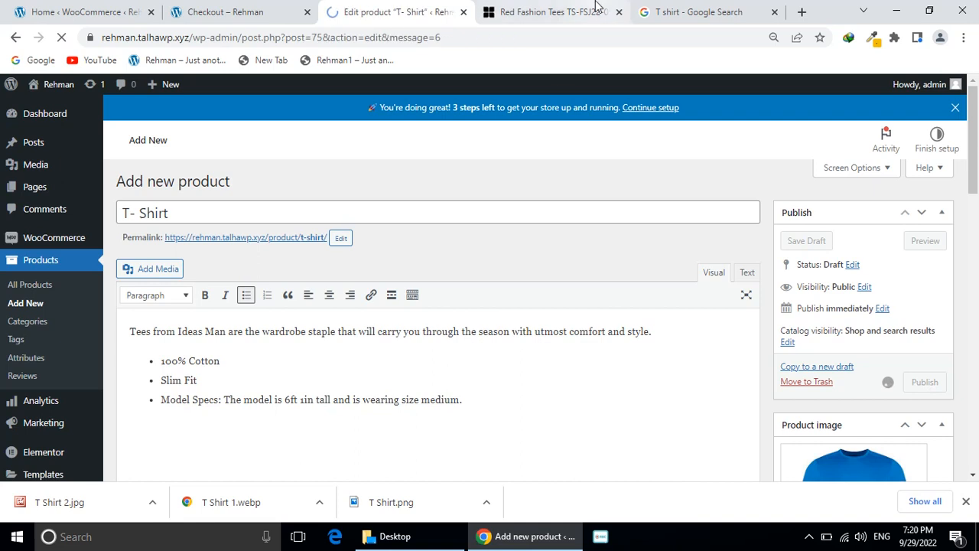
# Add the T-Shirt to the cart from the storefront's Shop page and open the cart.
pyautogui.click(223, 10)
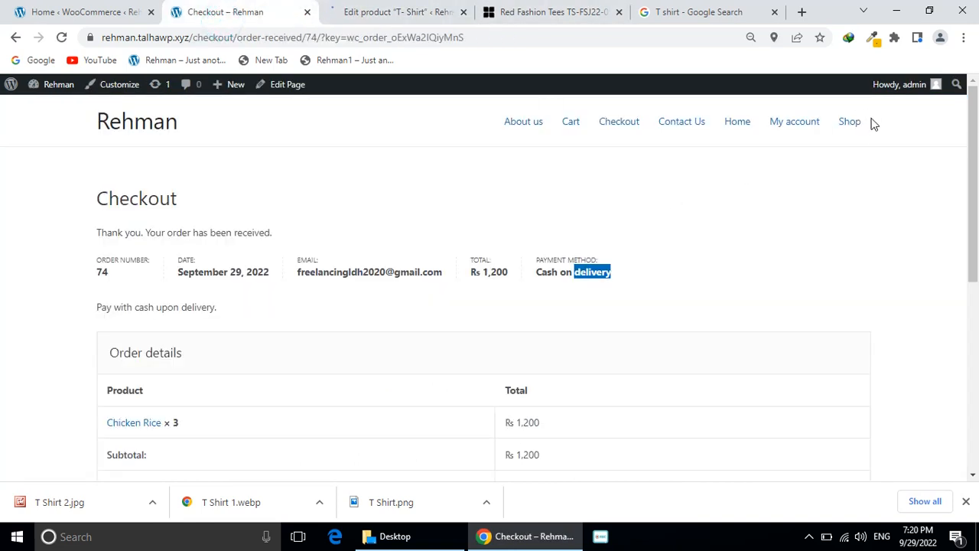
pyautogui.click(850, 132)
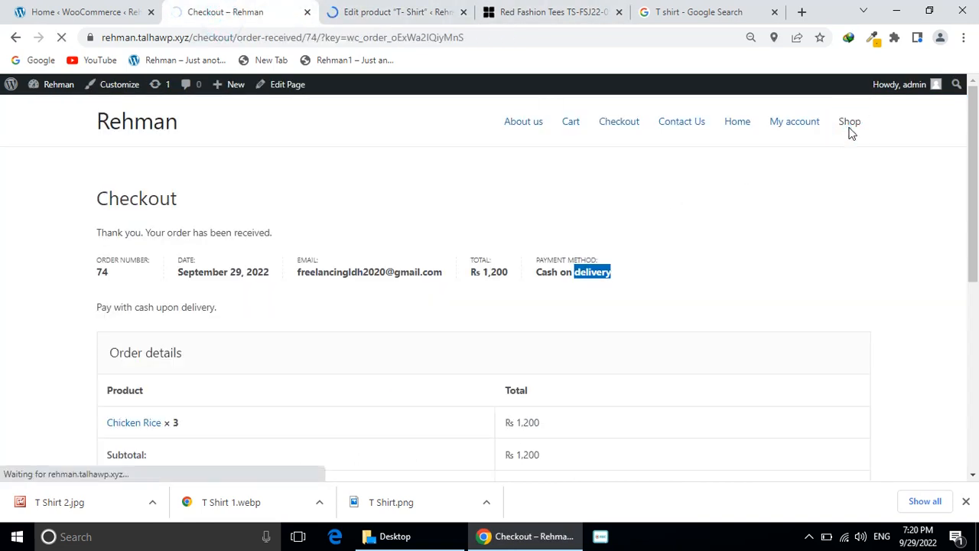
pyautogui.scroll(-3, 382, 342)
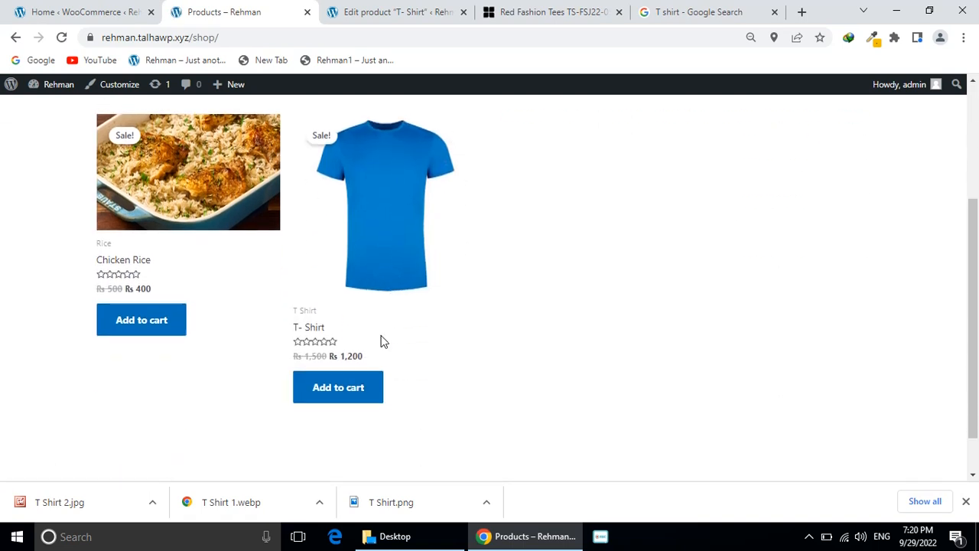
pyautogui.click(317, 402)
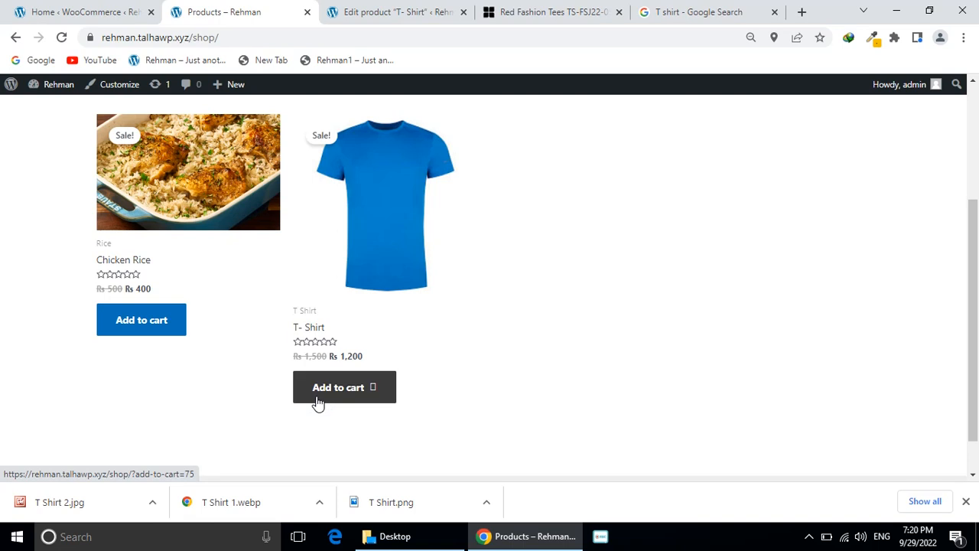
pyautogui.scroll(3, 394, 385)
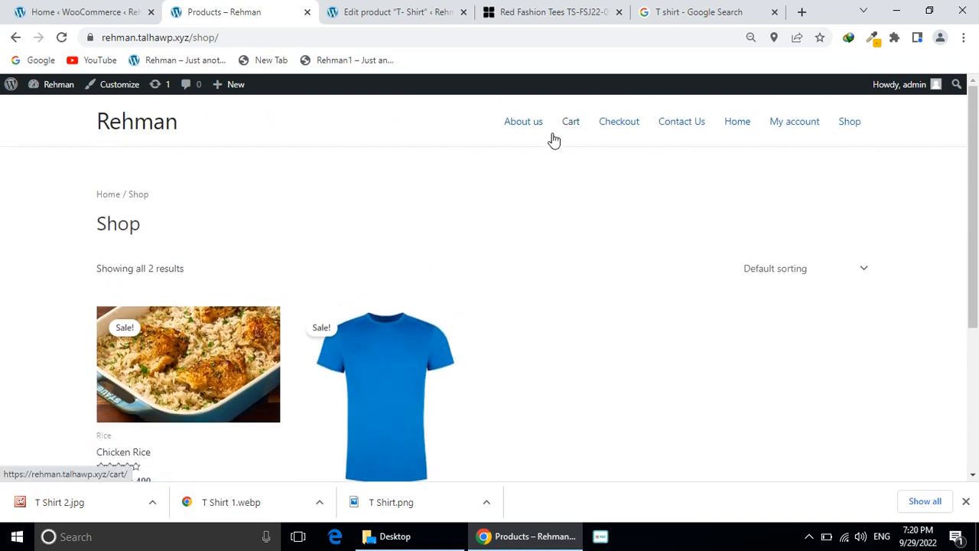
pyautogui.click(571, 124)
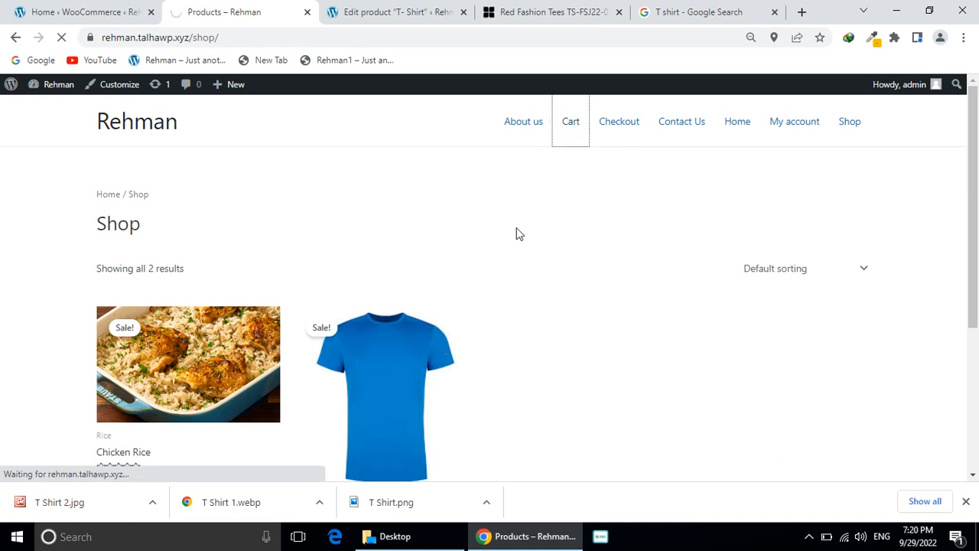
pyautogui.scroll(-2, 517, 234)
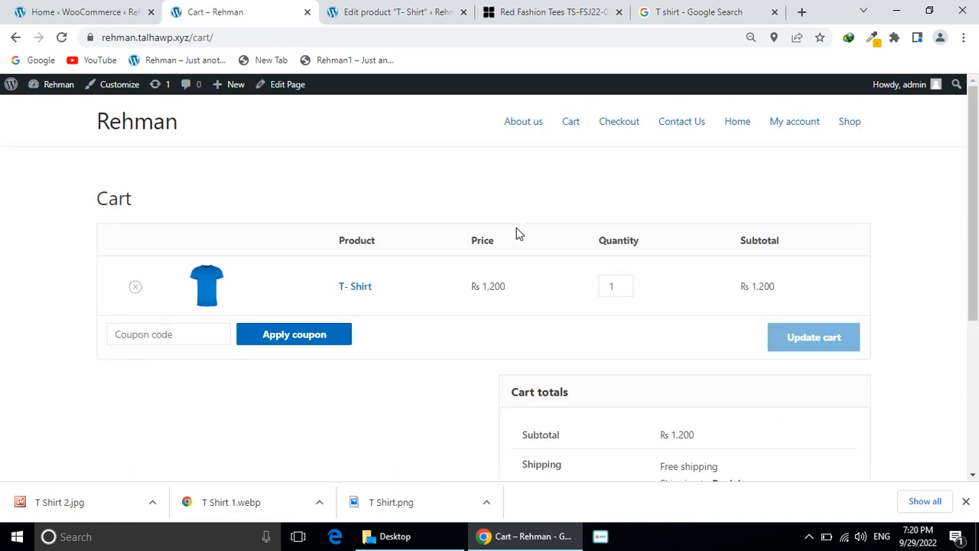
# Open the T-Shirt's product page from the cart and add one more T-Shirt to the cart.
pyautogui.click(214, 283)
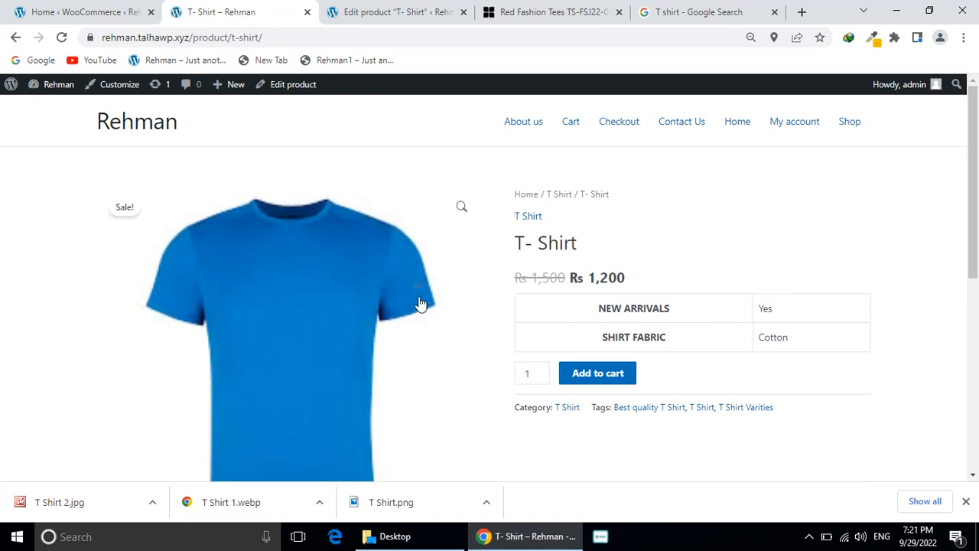
pyautogui.moveTo(597, 308); pyautogui.dragTo(725, 334)
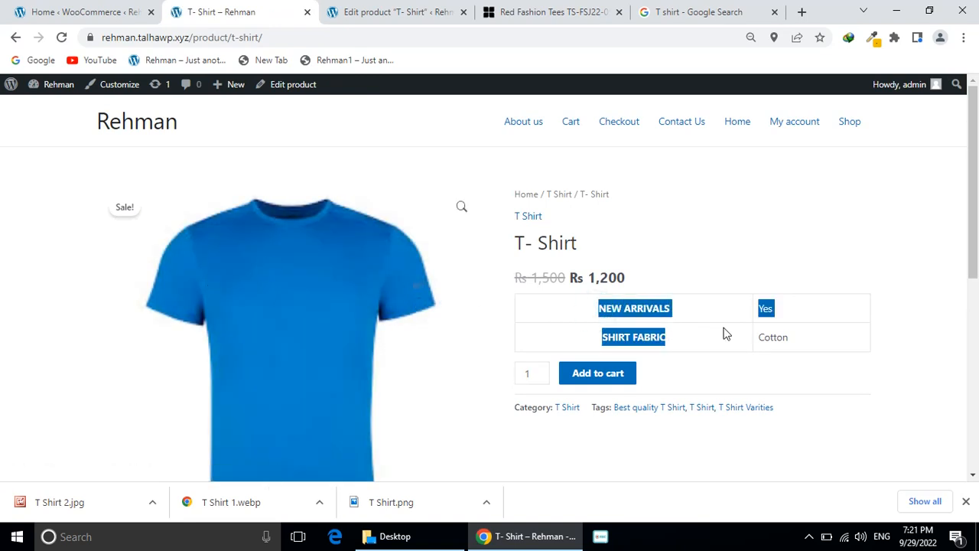
pyautogui.click(726, 334)
pyautogui.scroll(-1, 663, 335)
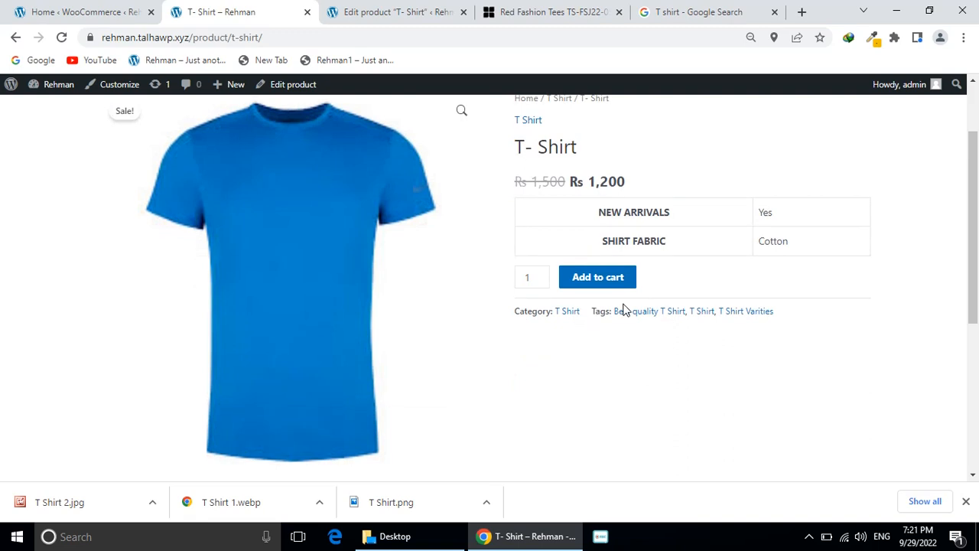
pyautogui.click(581, 285)
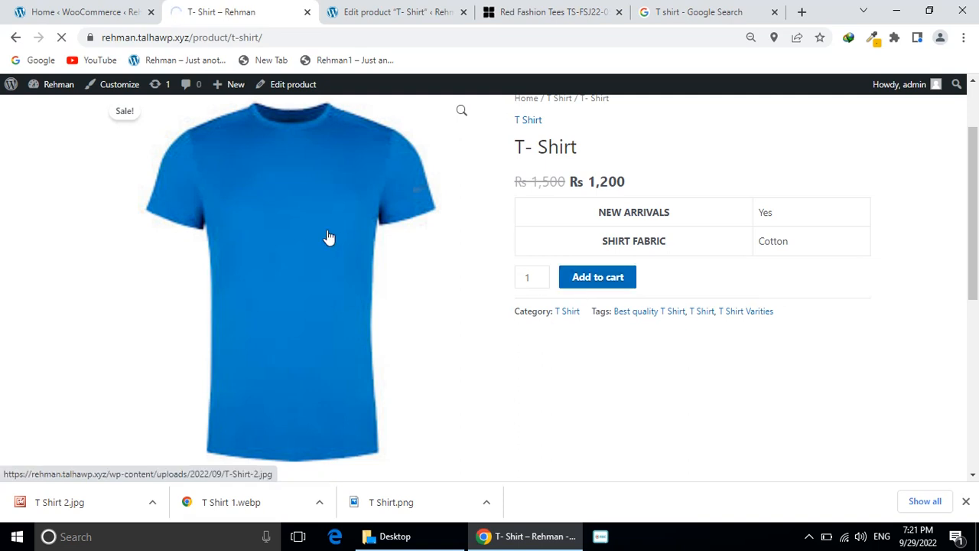
# View the grey, black and blue gallery images on the T-Shirt's product page.
pyautogui.scroll(-3, 327, 236)
pyautogui.click(291, 266)
pyautogui.click(329, 274)
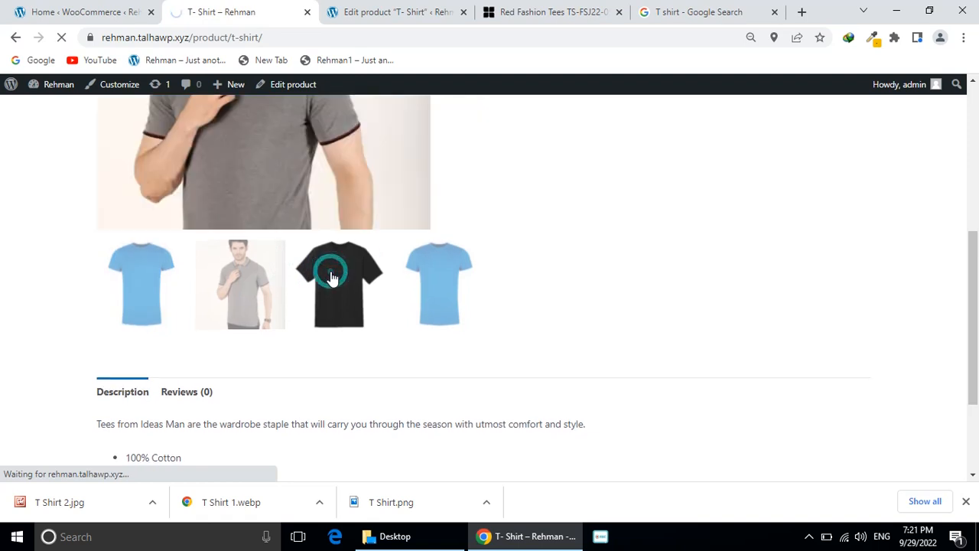
pyautogui.click(255, 289)
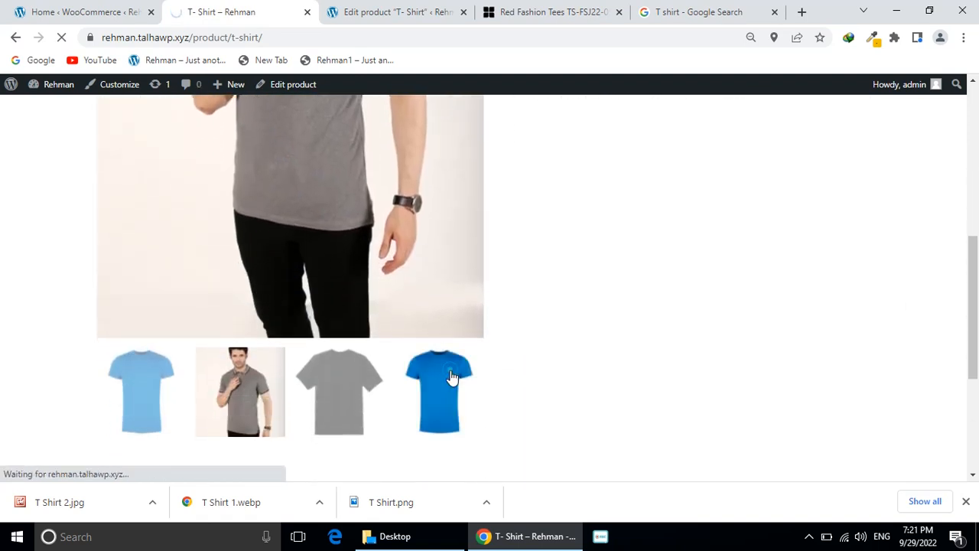
pyautogui.click(452, 378)
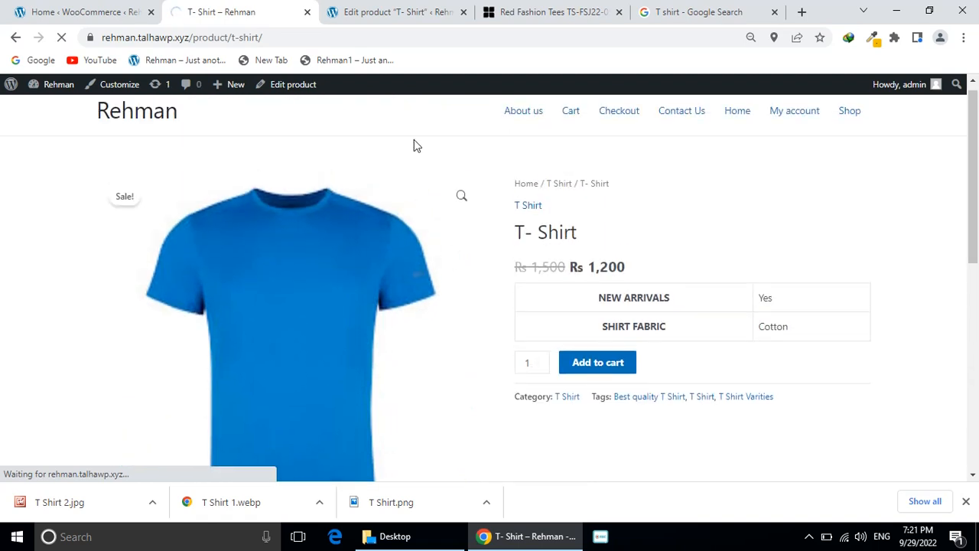
# Check the product in the editor, review its images and description on the storefront page, and open the cart.
pyautogui.click(390, 11)
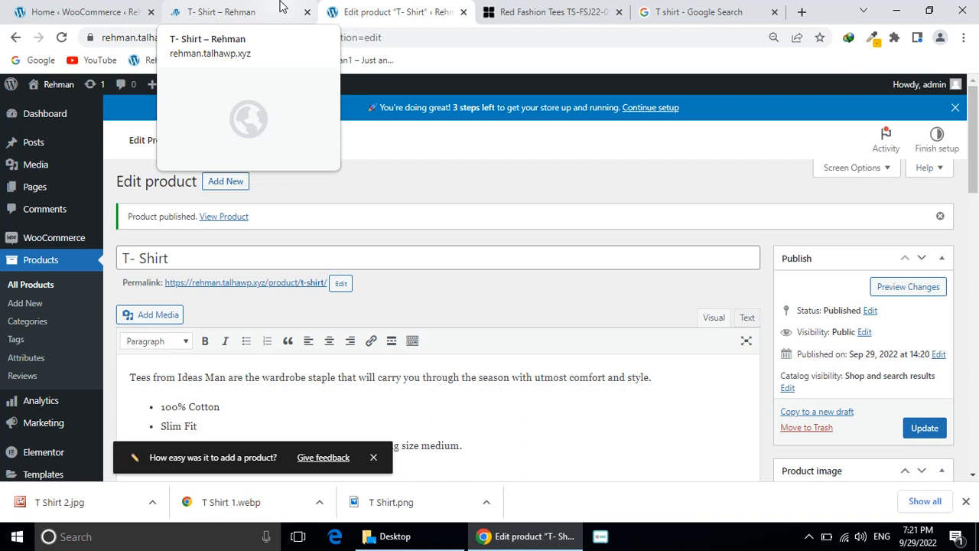
pyautogui.click(280, 7)
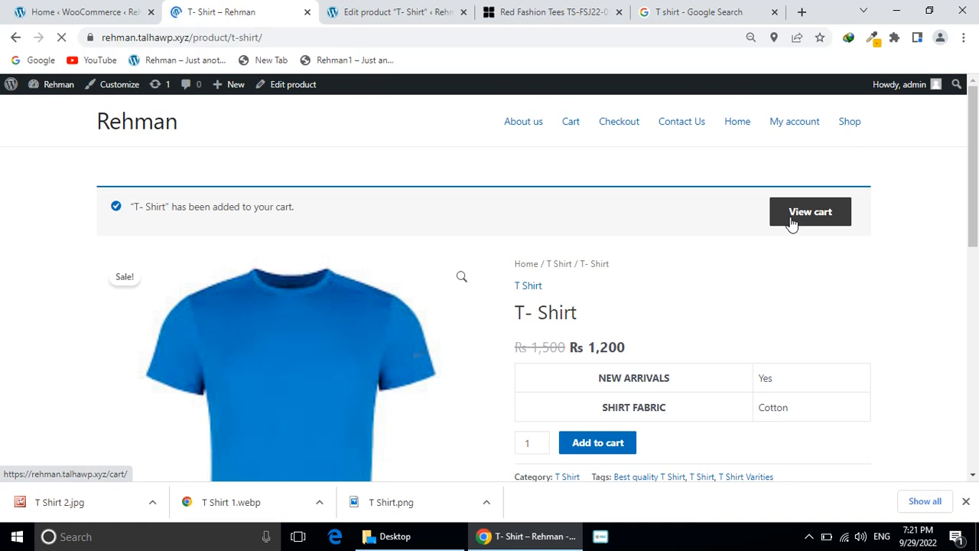
pyautogui.scroll(-4, 792, 222)
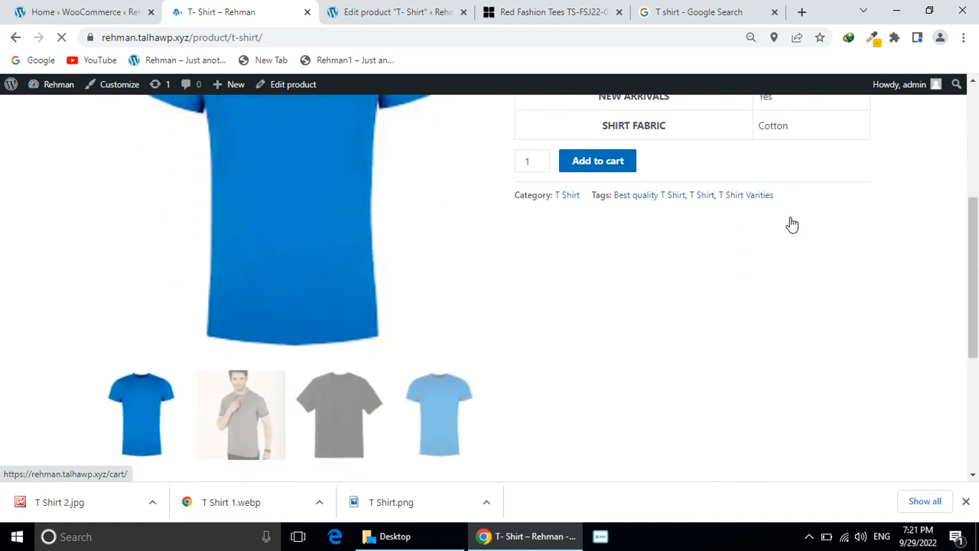
pyautogui.scroll(2, 792, 222)
pyautogui.scroll(-4, 792, 223)
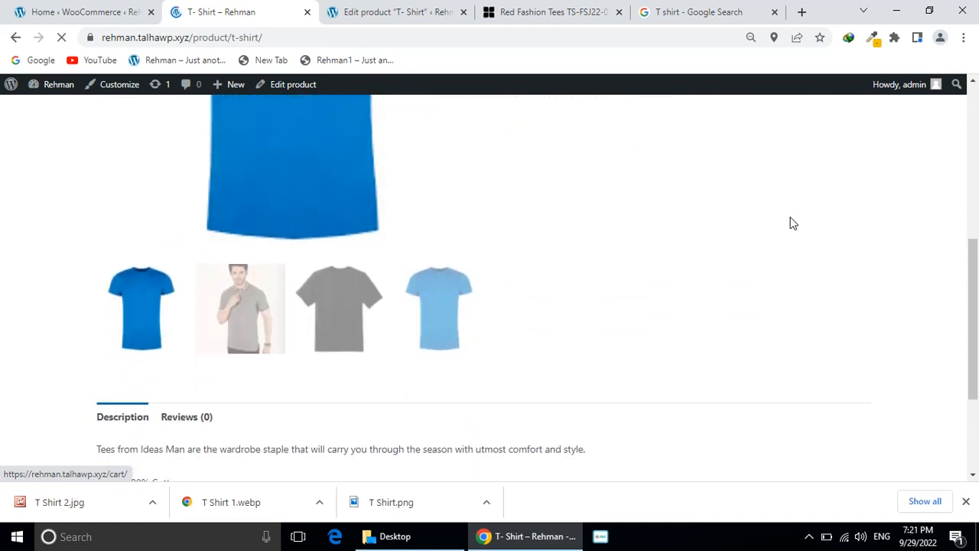
pyautogui.scroll(-2, 792, 222)
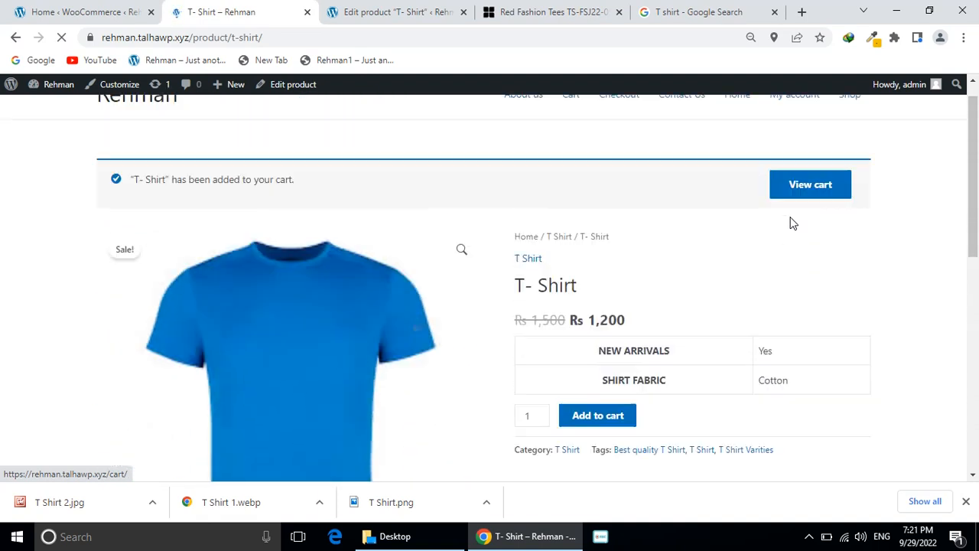
pyautogui.click(792, 219)
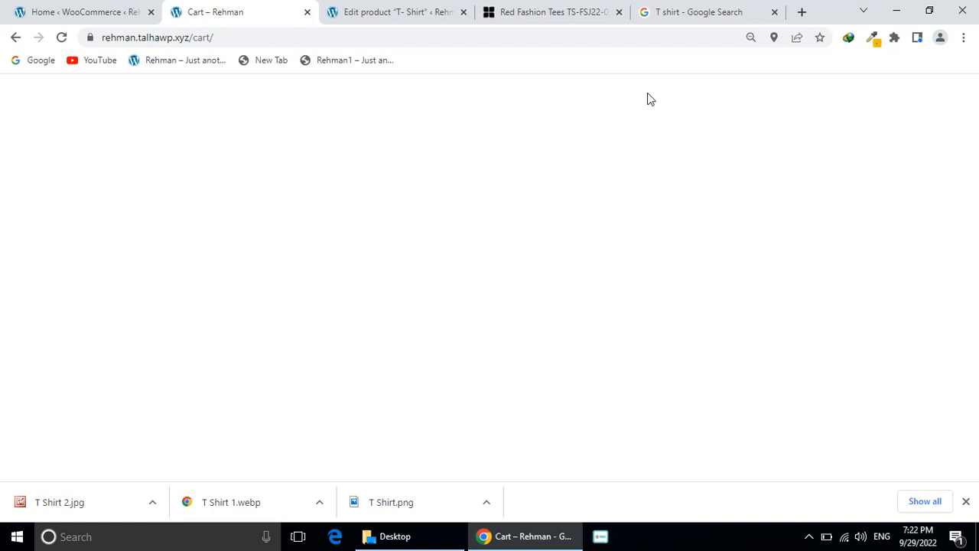
# Open the storefront's checkout page at rehman.talhawp.xyz/checkout/.
pyautogui.click(597, 40)
pyautogui.click(597, 41)
pyautogui.press('BackSpace')
pyautogui.press('BackSpace')
pyautogui.press('BackSpace')
pyautogui.press('BackSpace')
pyautogui.press('BackSpace')
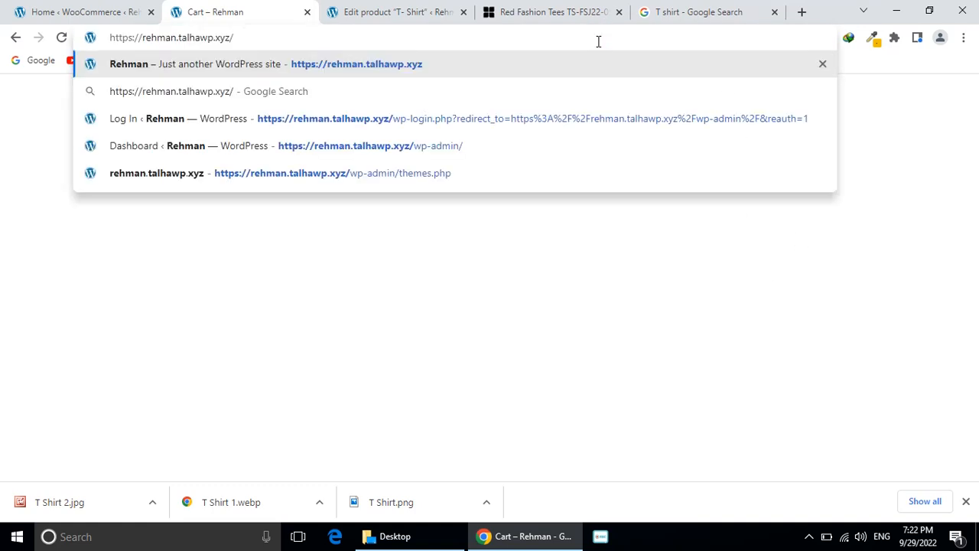
pyautogui.press('BackSpace')
pyautogui.press('BackSpace')
pyautogui.press('BackSpace')
pyautogui.press('BackSpace')
pyautogui.write('xyz/che')
pyautogui.press('Down')
pyautogui.press('Down')
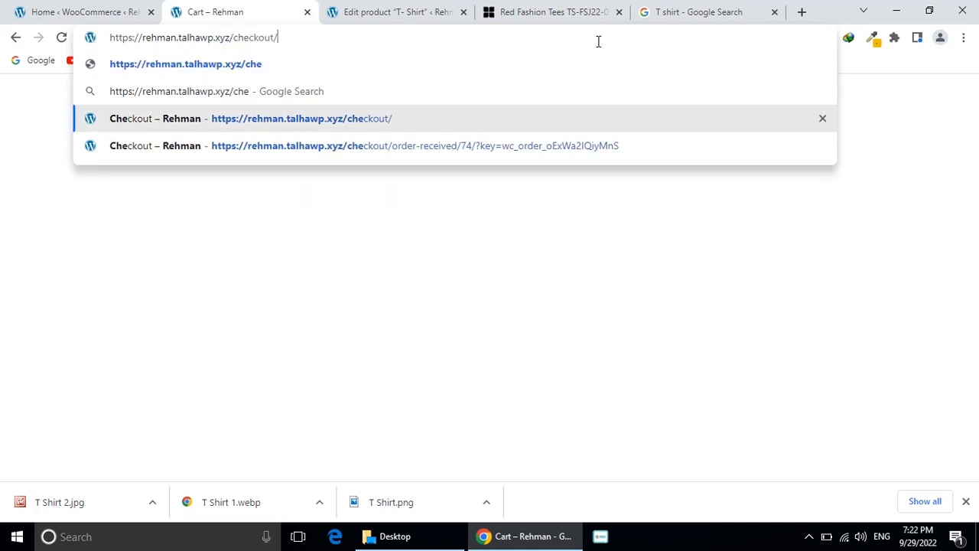
pyautogui.write('/')
pyautogui.press('Return')
pyautogui.click(598, 42)
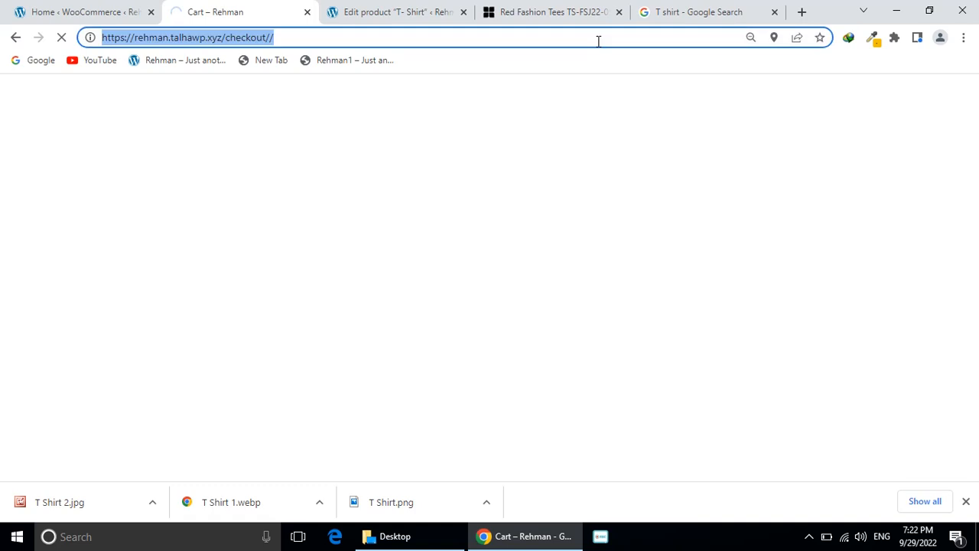
pyautogui.hotkey('ctrl', 'Tab')
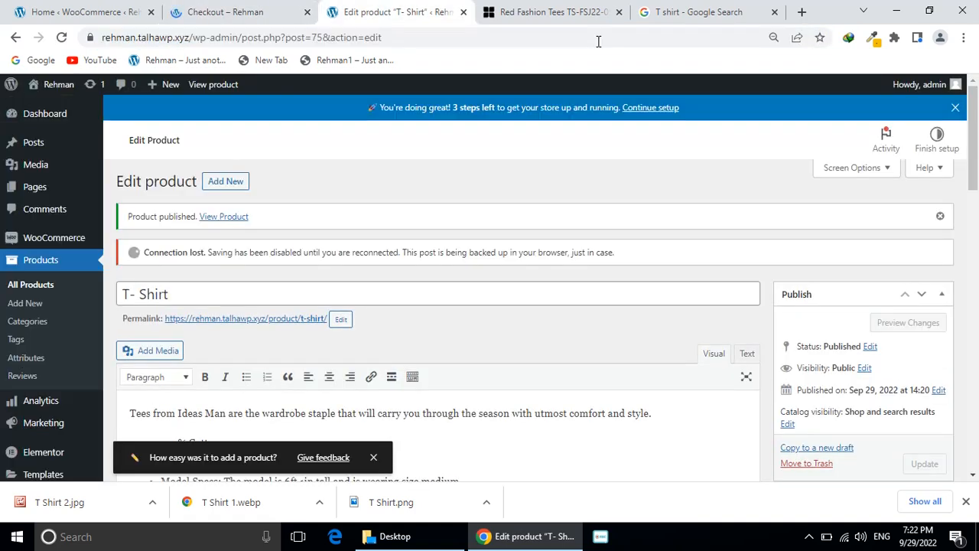
pyautogui.click(276, 7)
# Review the billing details and T-Shirt order at checkout, choose Check payments, and place the order.
pyautogui.scroll(-3, 335, 214)
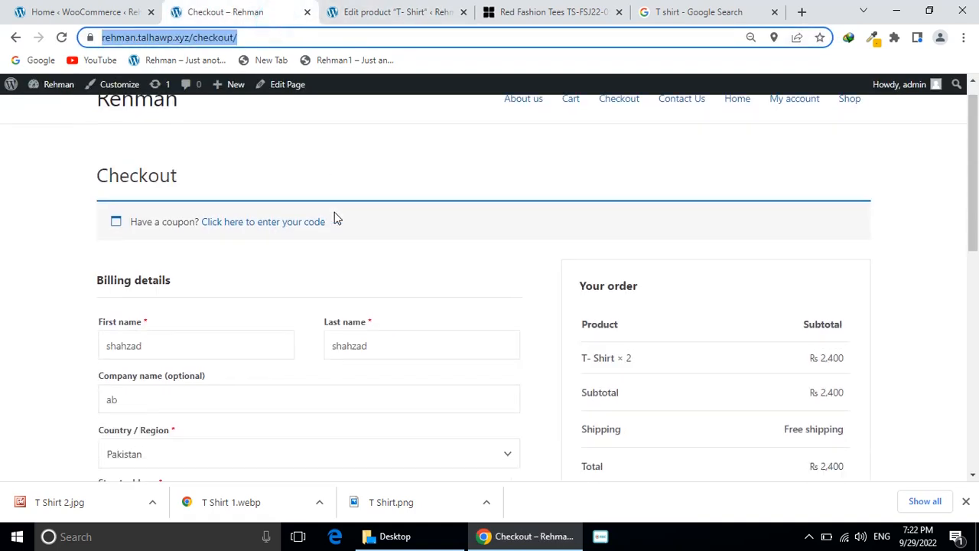
pyautogui.scroll(2, 308, 205)
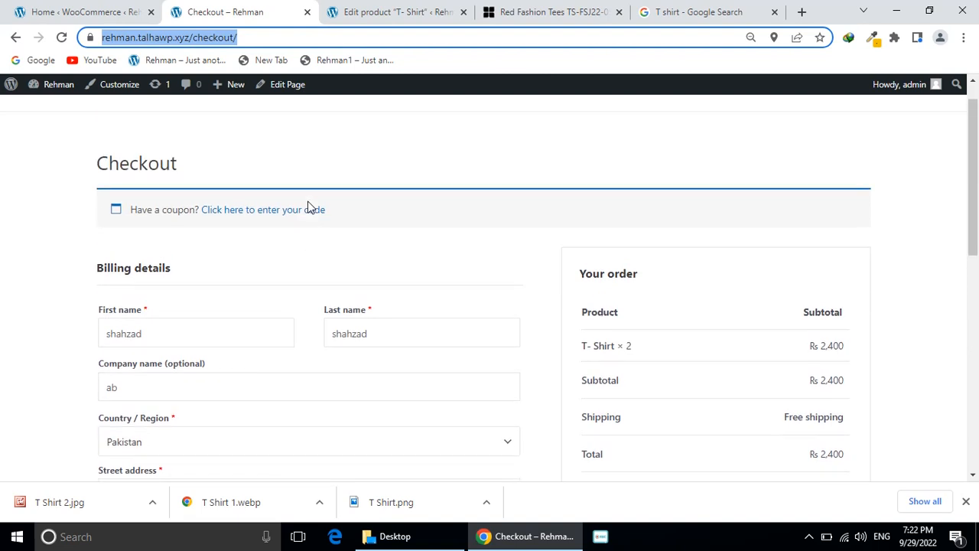
pyautogui.scroll(-2, 309, 207)
pyautogui.scroll(-2, 308, 206)
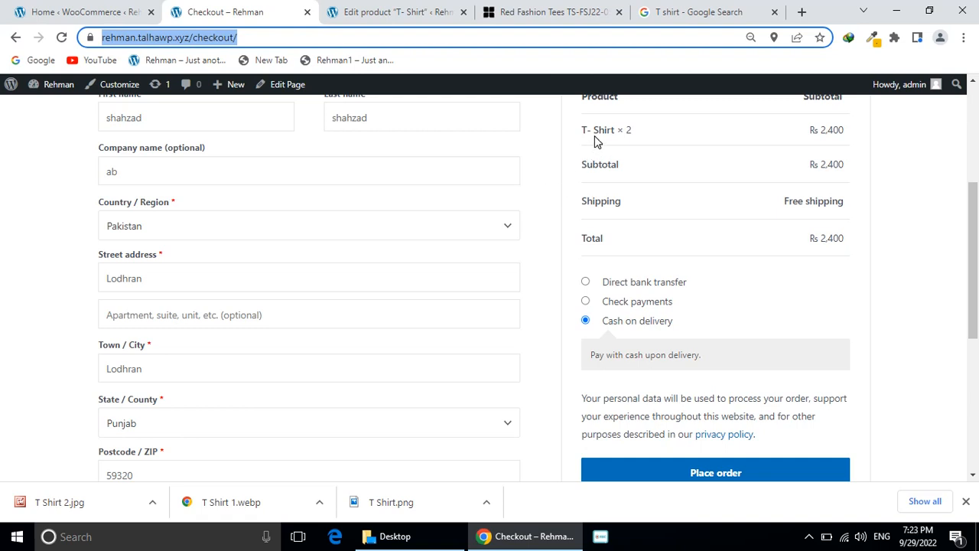
pyautogui.scroll(-3, 576, 271)
pyautogui.scroll(2, 576, 272)
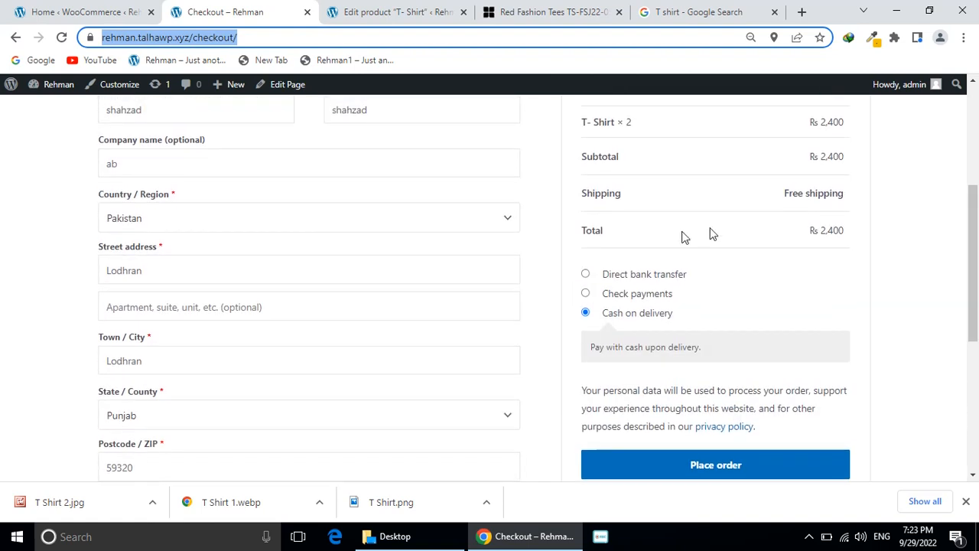
pyautogui.click(651, 295)
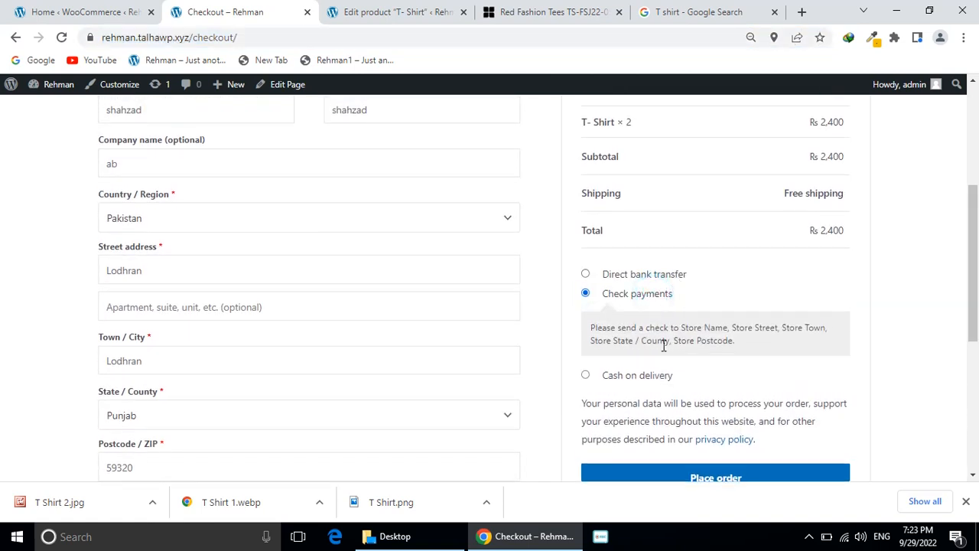
pyautogui.scroll(-2, 670, 437)
pyautogui.click(673, 377)
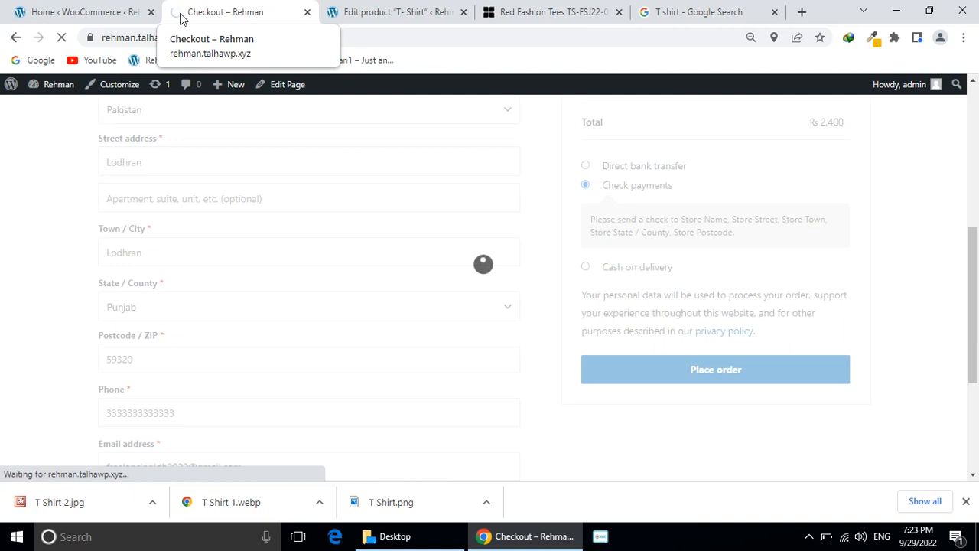
# Dismiss the downloads bar and review the order confirmation's product details, payment method, and billing and shipping addresses.
pyautogui.click(966, 502)
pyautogui.hotkey('ctrl', 'Tab')
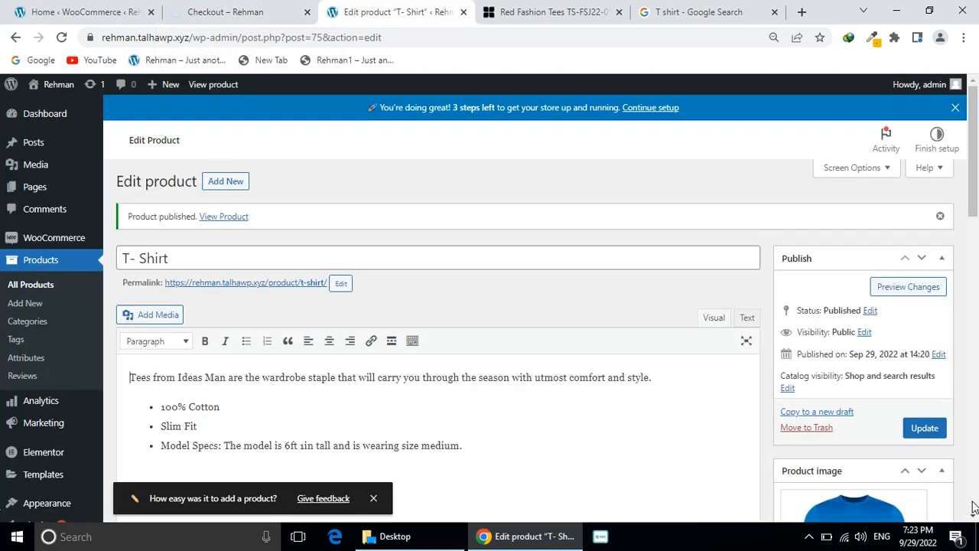
pyautogui.hotkey('ctrl', 'Tab')
pyautogui.hotkey('ctrl', 'Tab')
pyautogui.hotkey('ctrl', 'Tab')
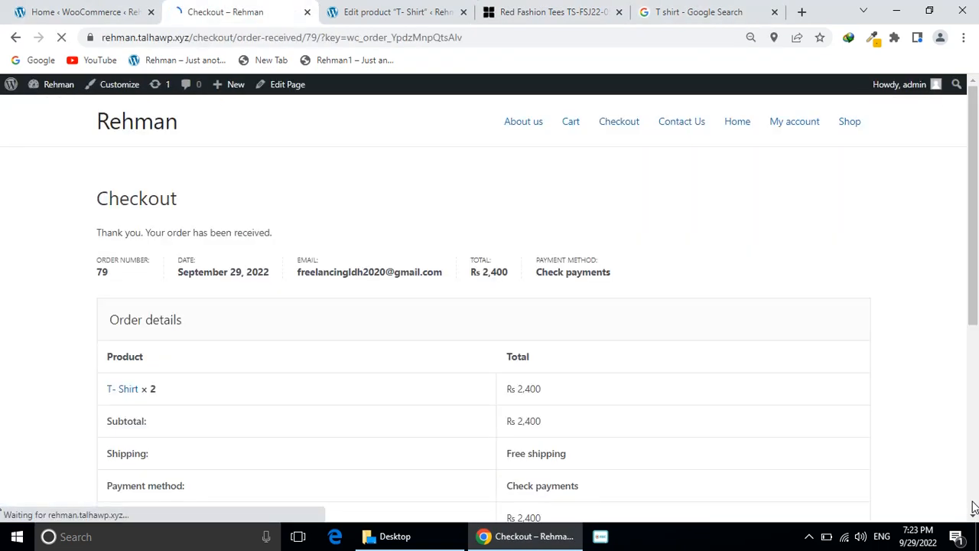
pyautogui.scroll(-1, 973, 507)
pyautogui.scroll(-3, 973, 507)
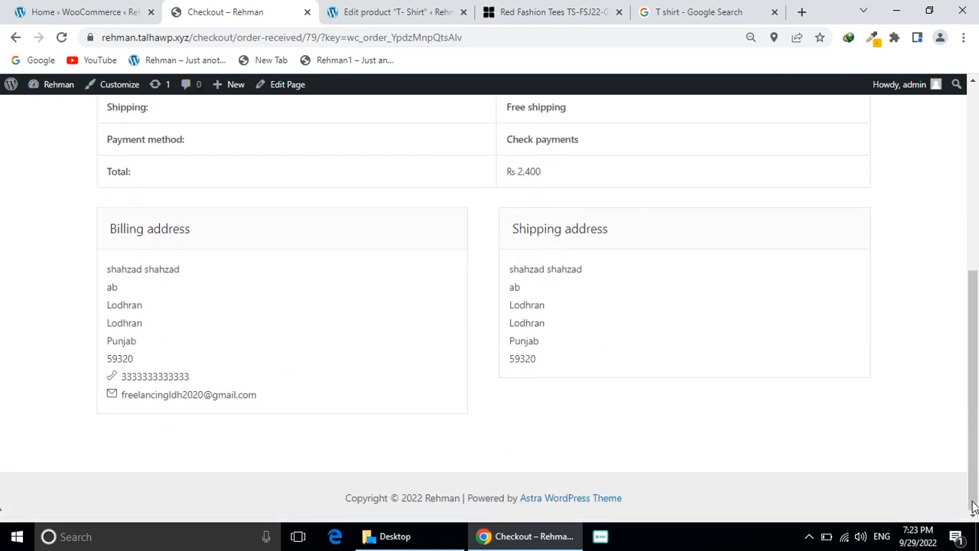
pyautogui.scroll(3, 973, 506)
pyautogui.scroll(-1, 760, 520)
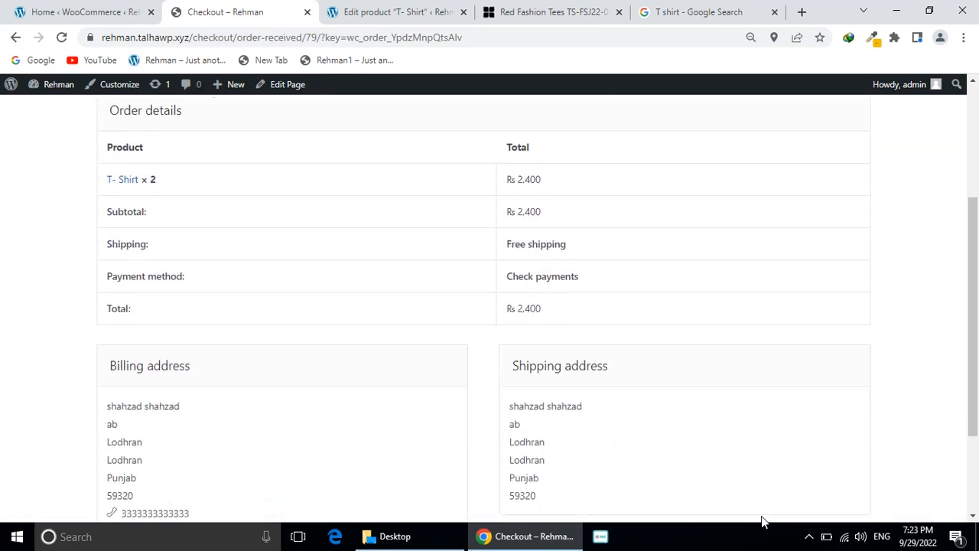
pyautogui.scroll(3, 760, 520)
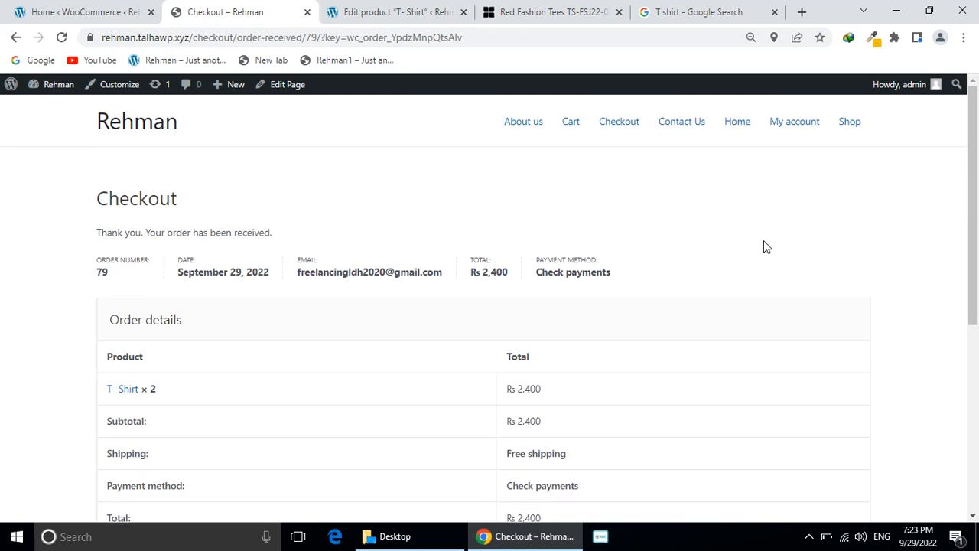
pyautogui.scroll(-4, 765, 247)
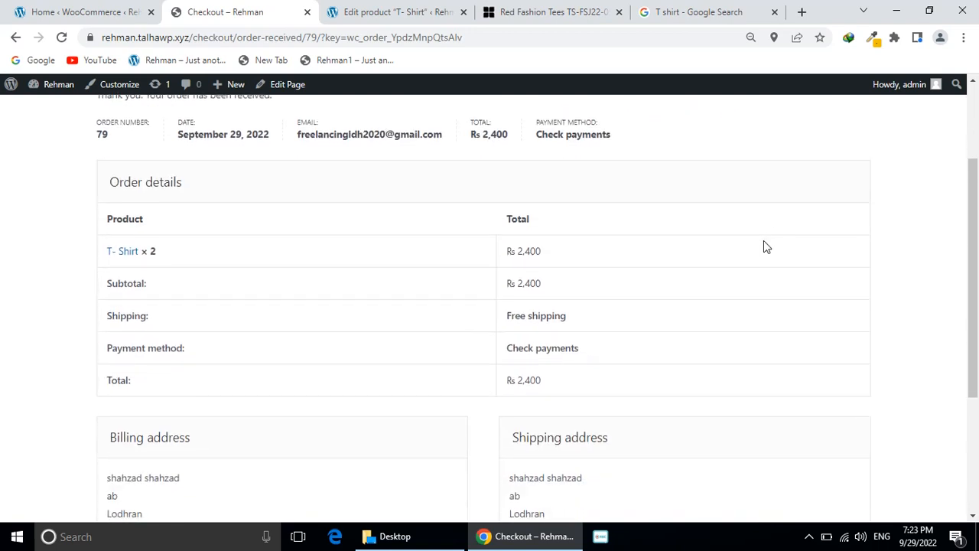
pyautogui.scroll(-1, 763, 247)
pyautogui.scroll(5, 763, 246)
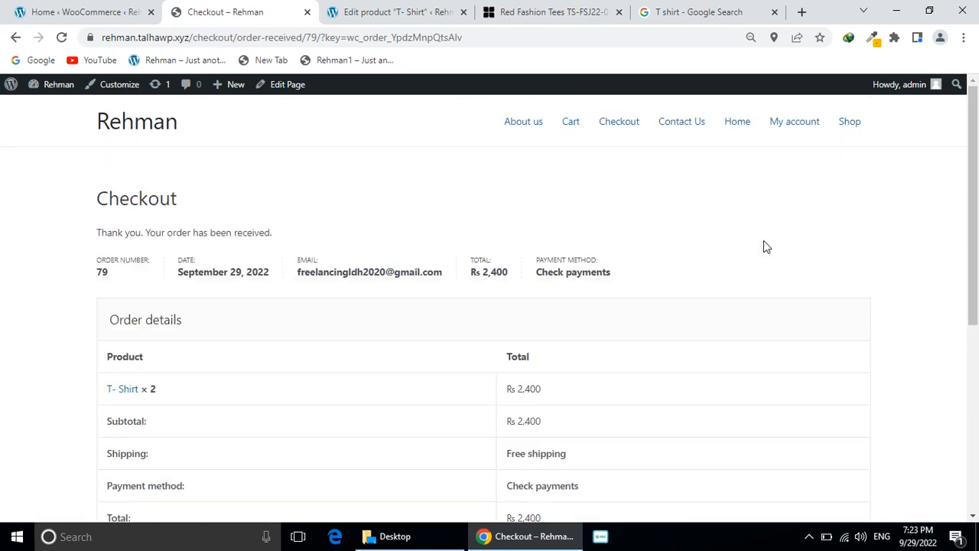
# Open the order list in the storefront's My account area.
pyautogui.click(775, 126)
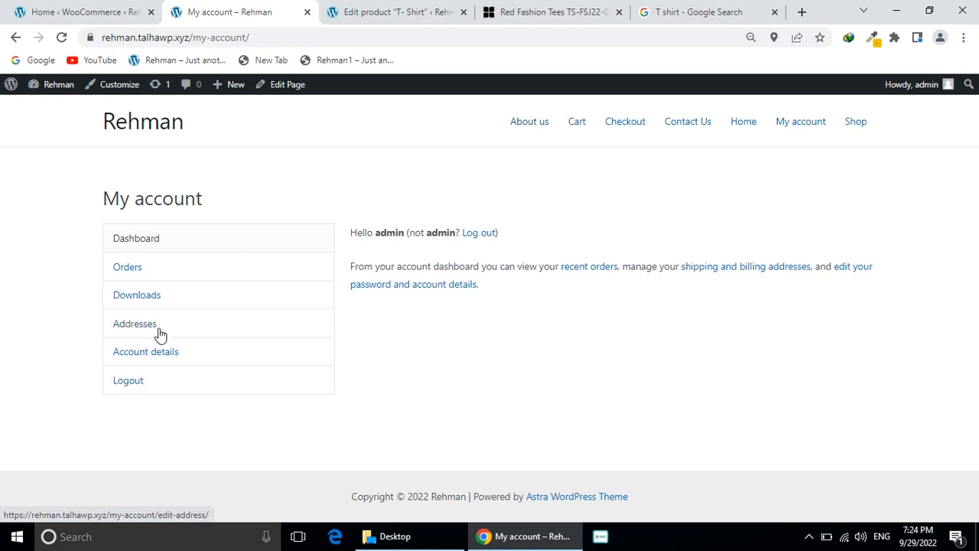
pyautogui.click(147, 271)
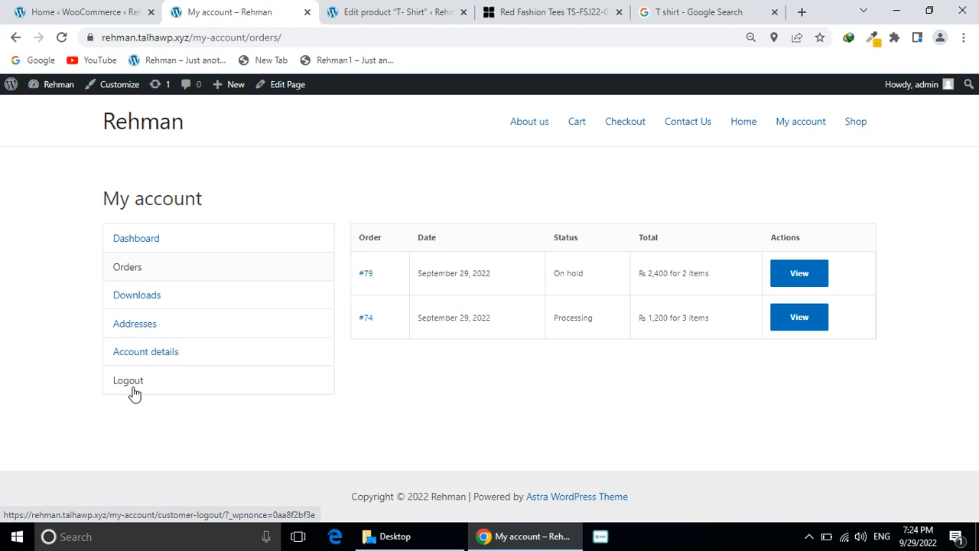
# Look through the WooCommerce admin home page, including its setup tasks, inbox notices and section links.
pyautogui.hotkey('ctrl', 'shift', 'Tab')
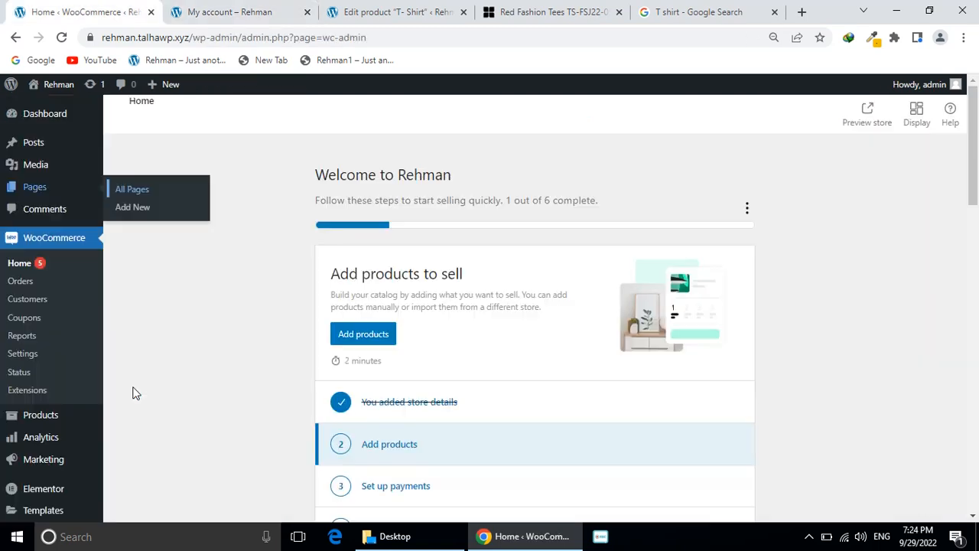
pyautogui.scroll(-1, 77, 297)
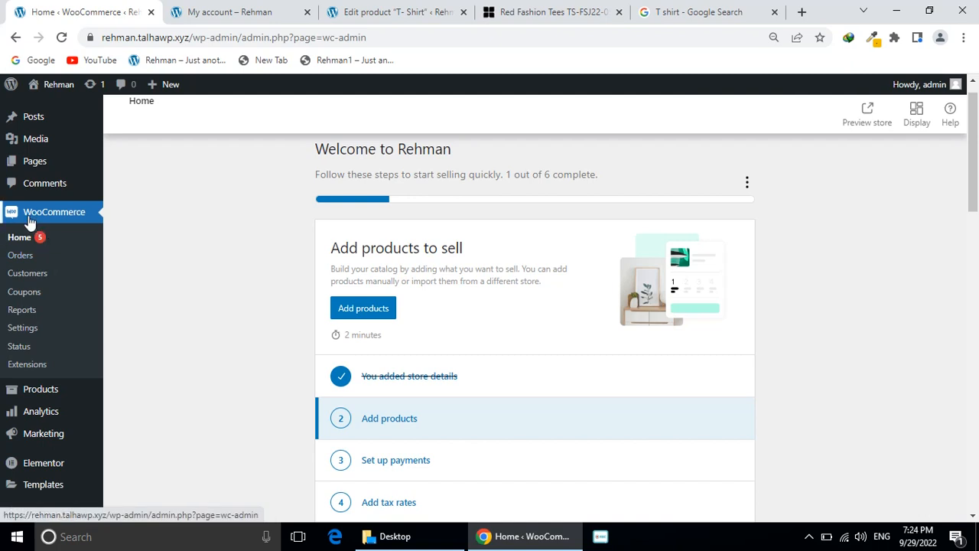
pyautogui.moveTo(32, 391)
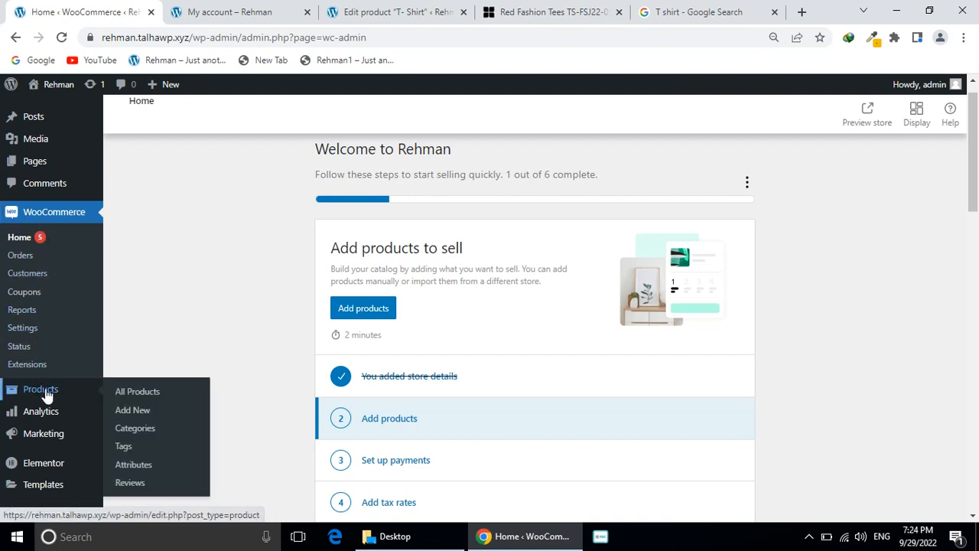
pyautogui.moveTo(43, 433)
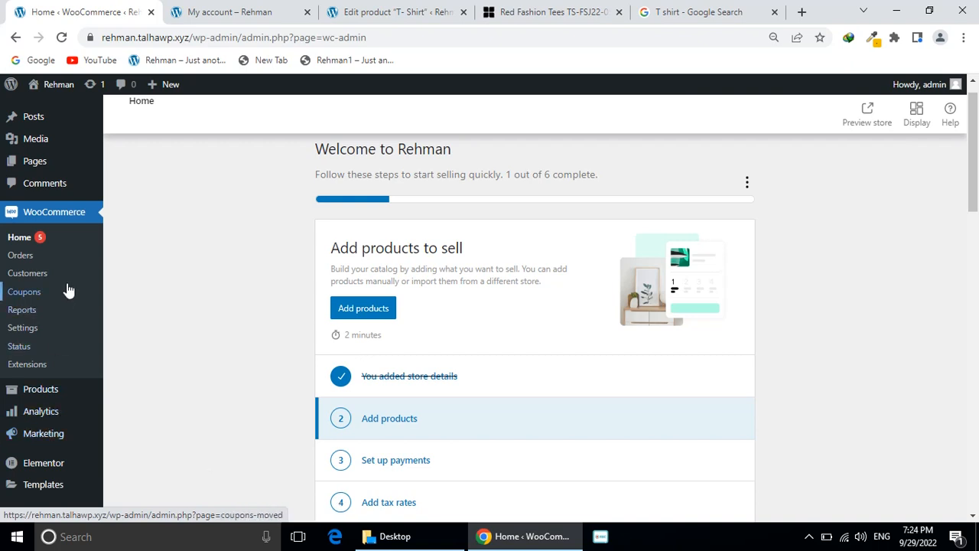
pyautogui.scroll(-5, 214, 273)
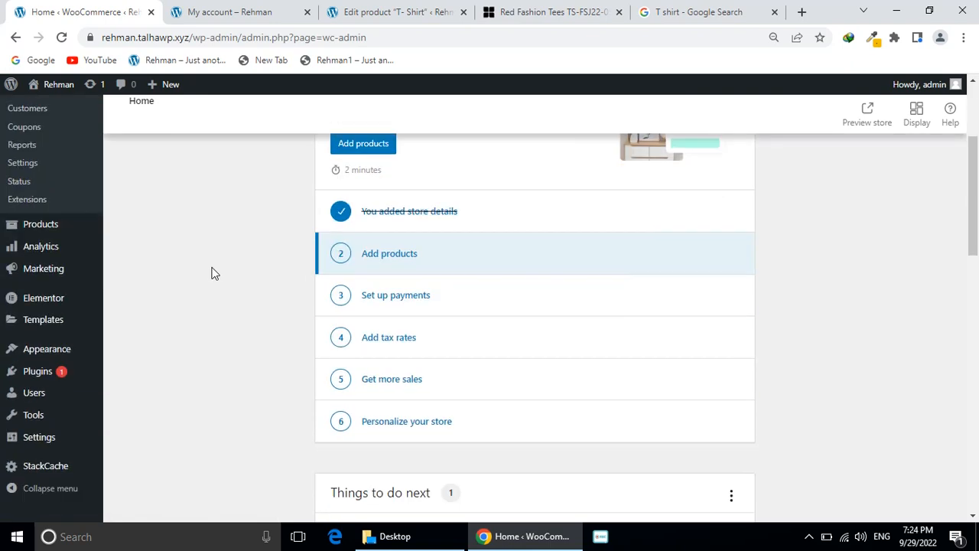
pyautogui.scroll(-9, 214, 273)
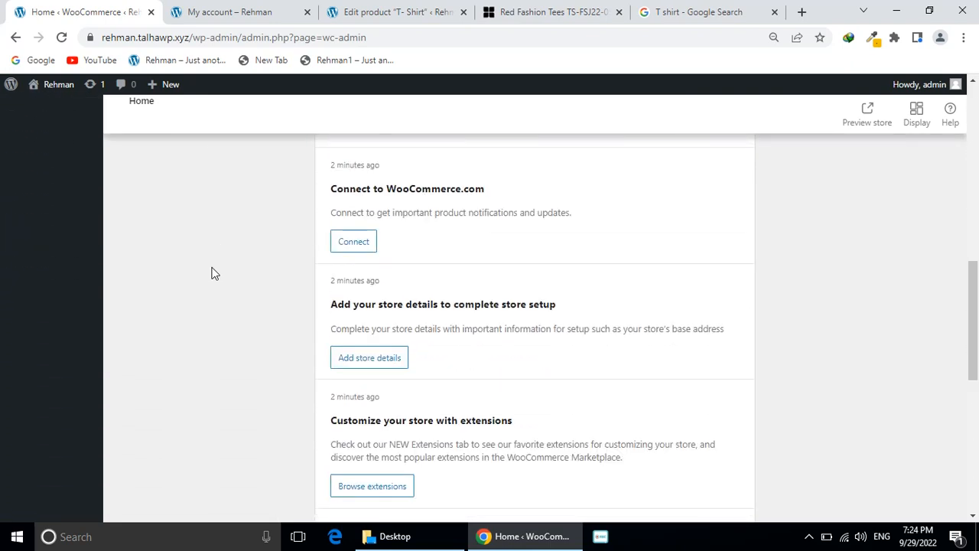
pyautogui.scroll(10, 214, 273)
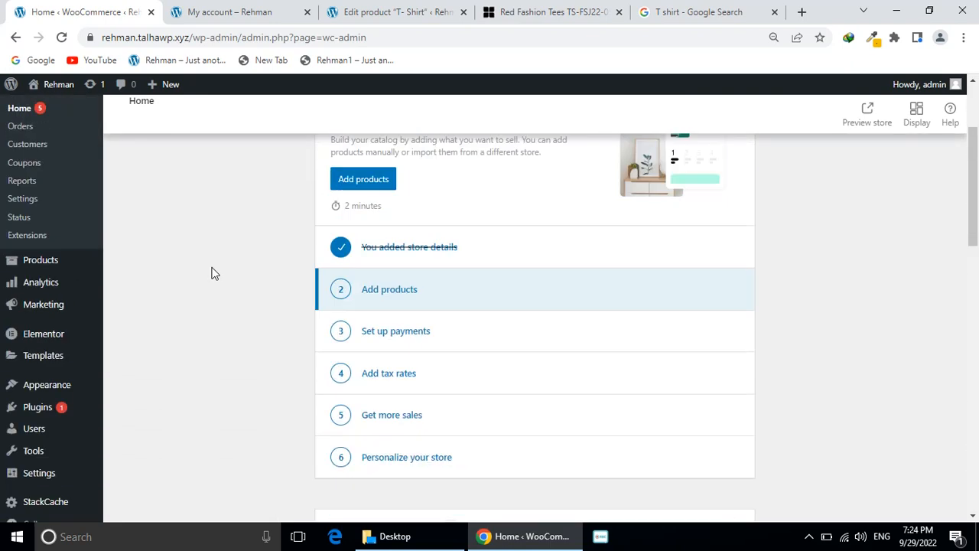
pyautogui.scroll(-3, 215, 273)
pyautogui.scroll(1, 214, 274)
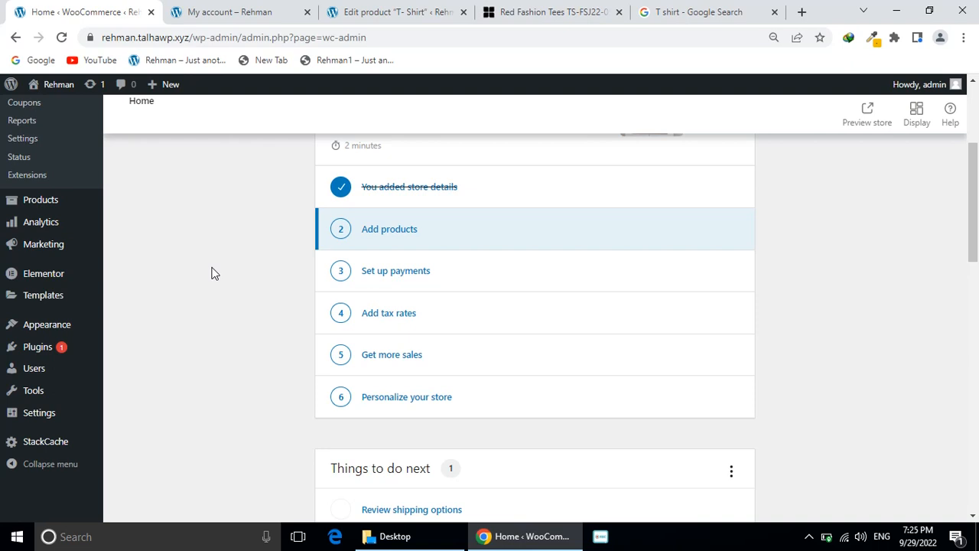
pyautogui.scroll(3, 214, 328)
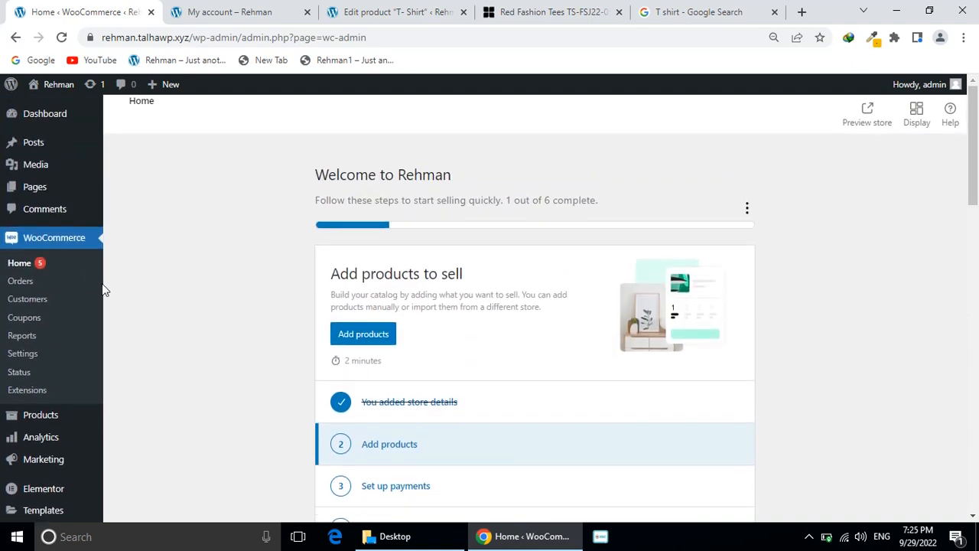
# Set the newest T-Shirt order's status to Completed in the WooCommerce admin, save it, and return to the order list.
pyautogui.click(47, 285)
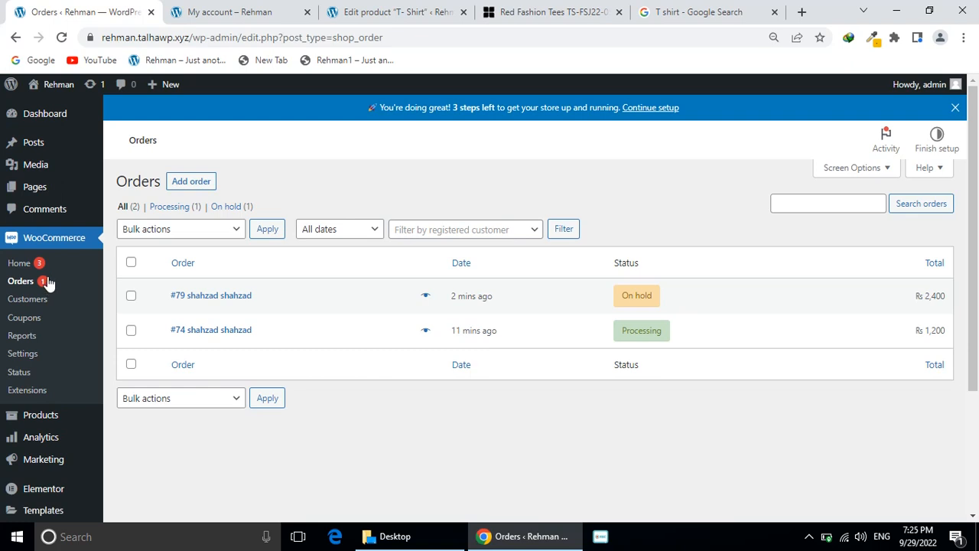
pyautogui.click(193, 301)
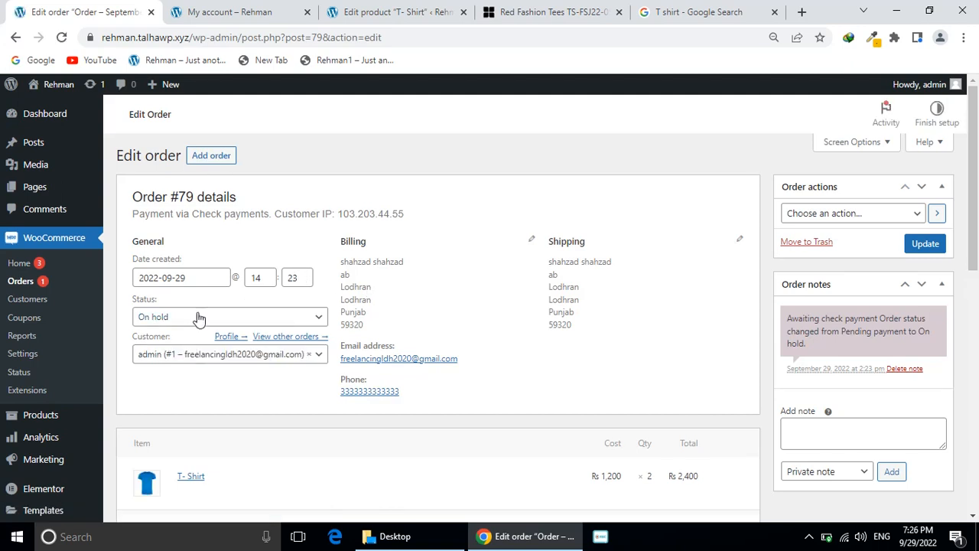
pyautogui.click(198, 316)
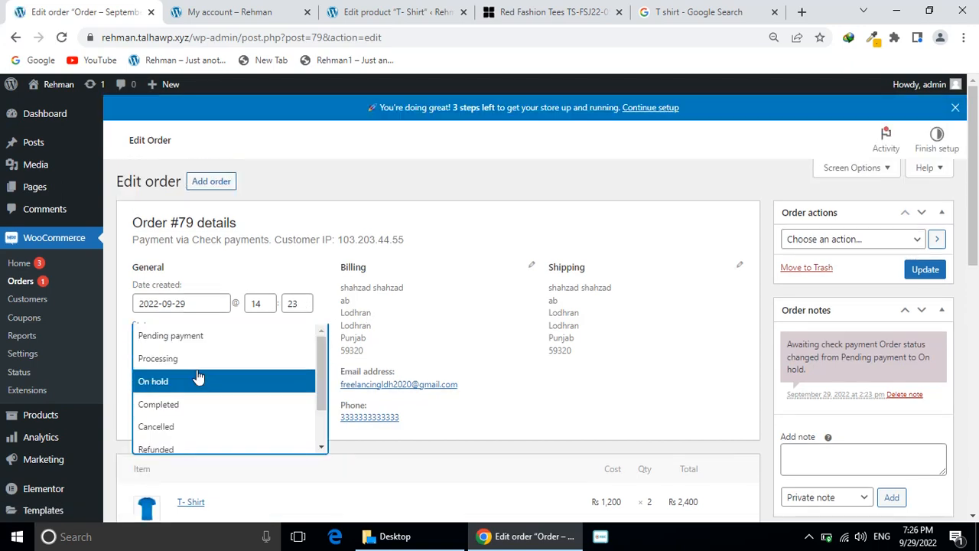
pyautogui.click(191, 405)
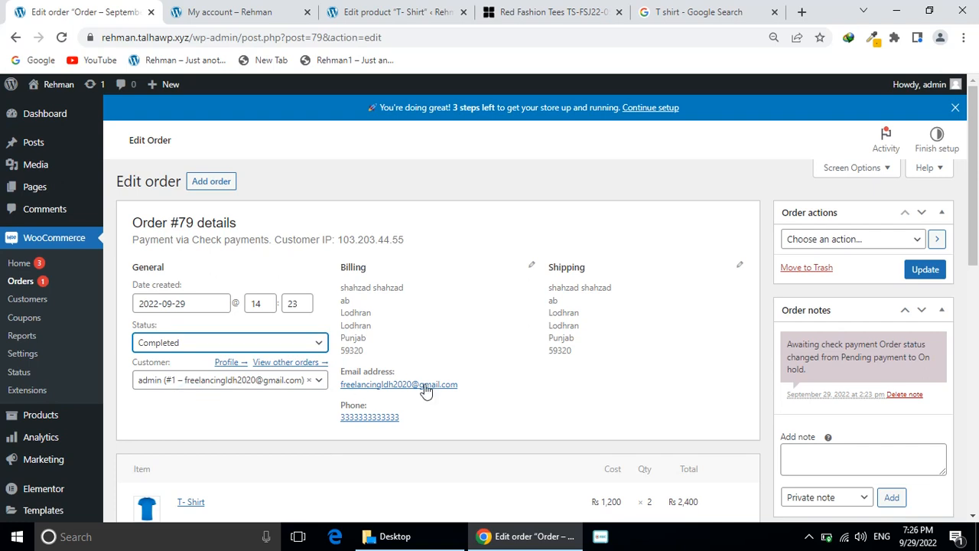
pyautogui.click(925, 277)
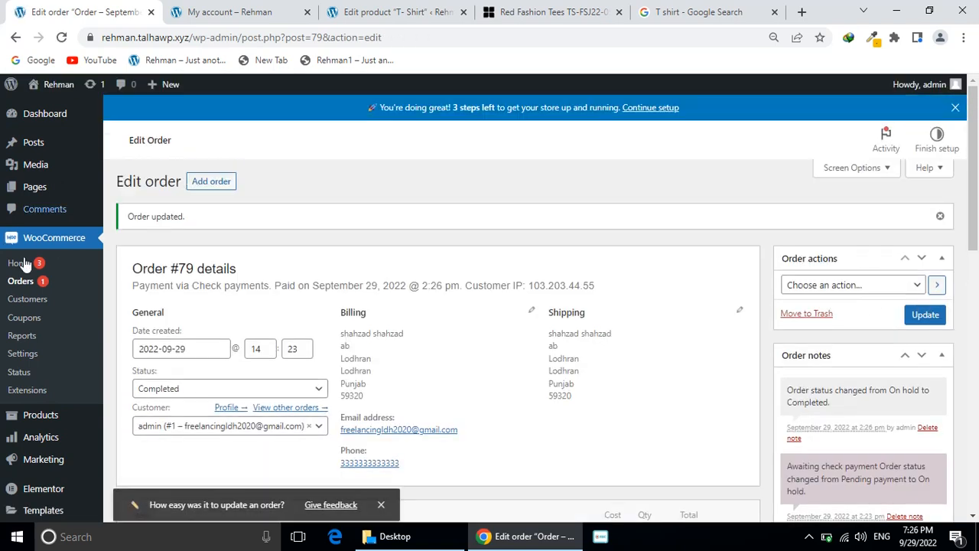
pyautogui.click(16, 285)
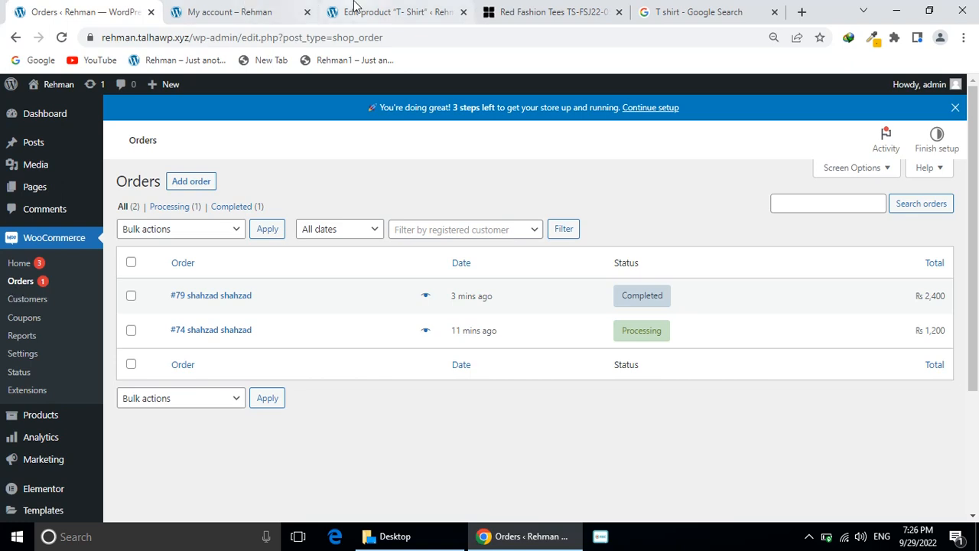
# Switch back to the storefront's My account order list to check the completed order.
pyautogui.click(340, 11)
pyautogui.click(235, 8)
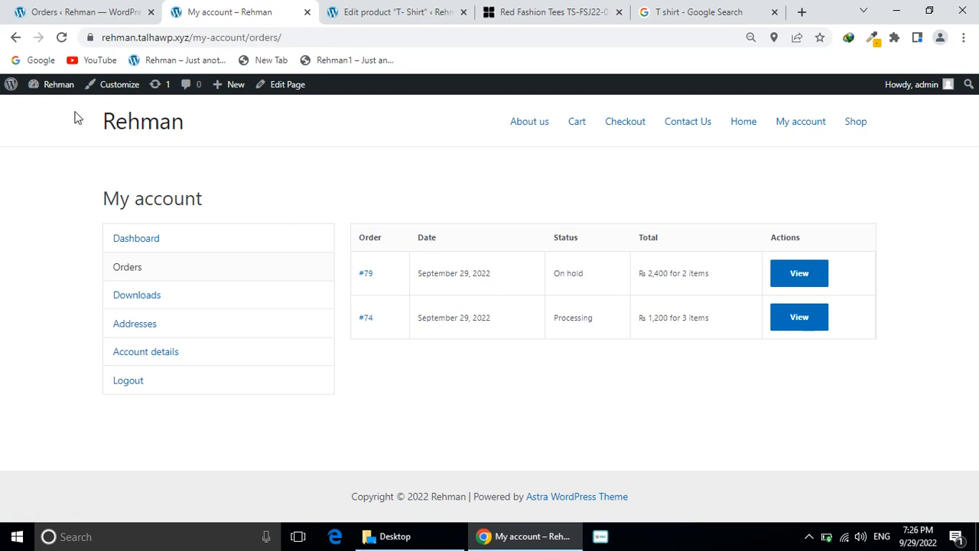
# Reload the storefront's My account order list to check the updated status, and return to the WooCommerce admin order list.
pyautogui.click(63, 42)
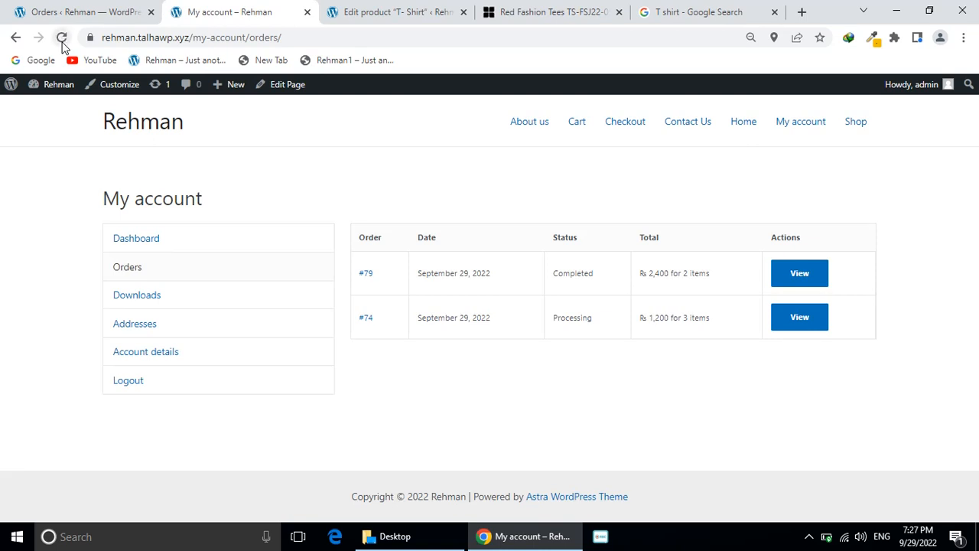
pyautogui.click(84, 13)
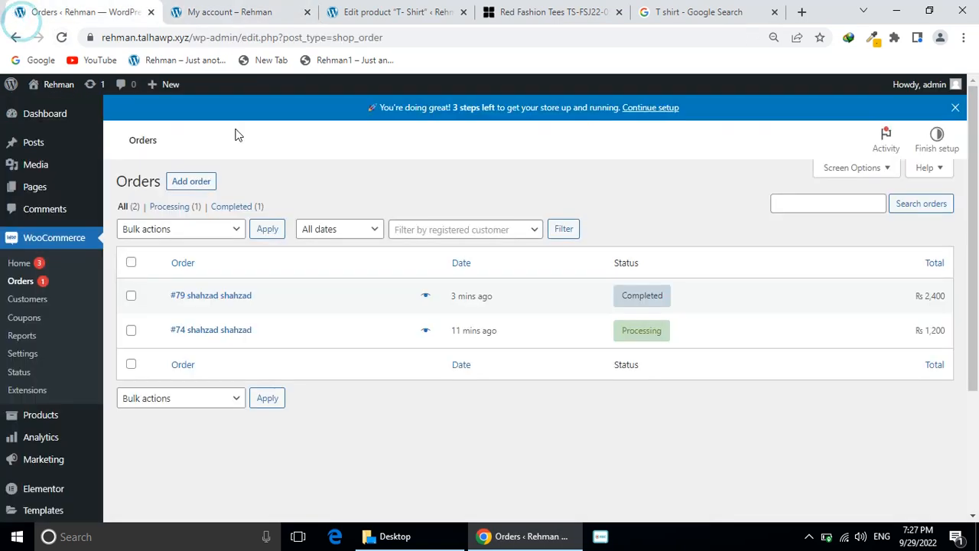
pyautogui.scroll(-1, 295, 191)
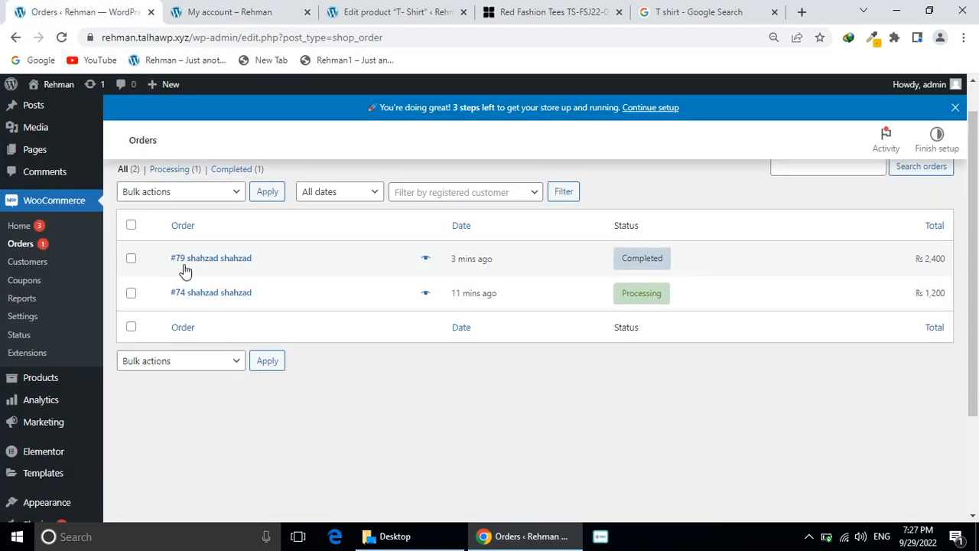
pyautogui.scroll(1, 275, 283)
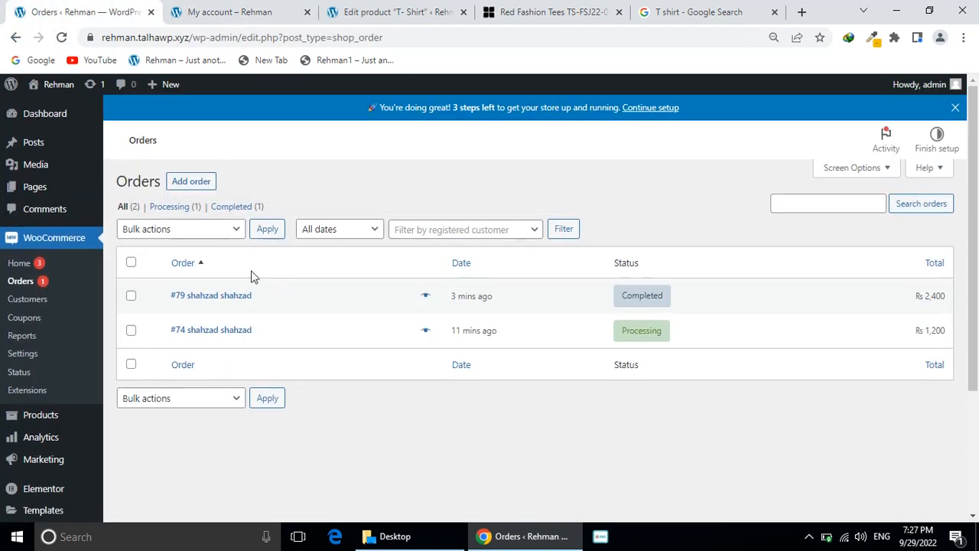
# Try searching the order list's registered customer filter for "total" and "status", and clear the search text.
pyautogui.click(215, 231)
pyautogui.click(211, 228)
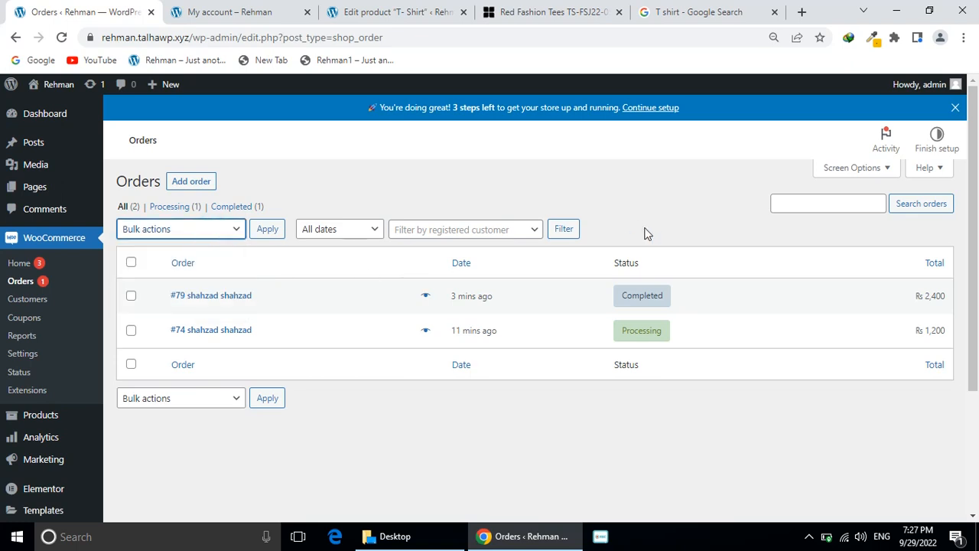
pyautogui.click(498, 236)
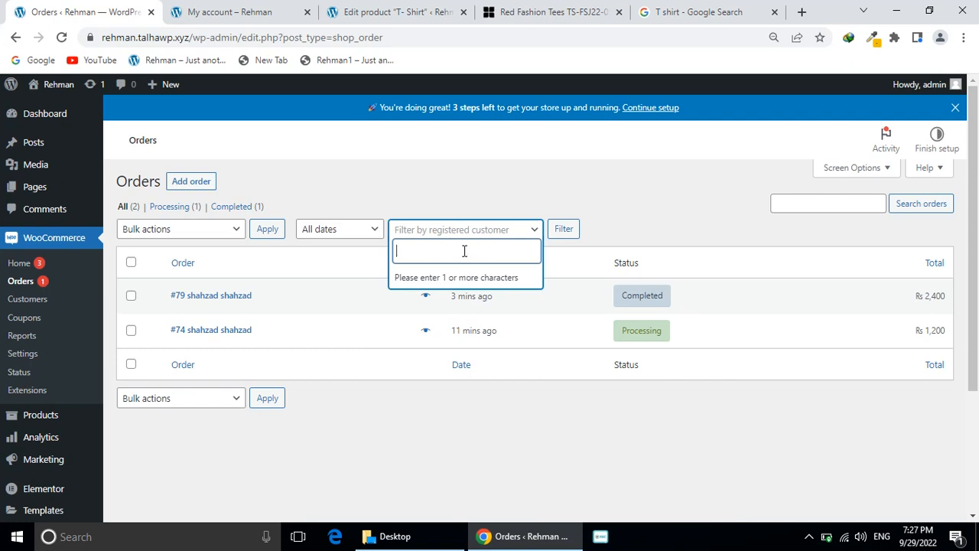
pyautogui.write('total')
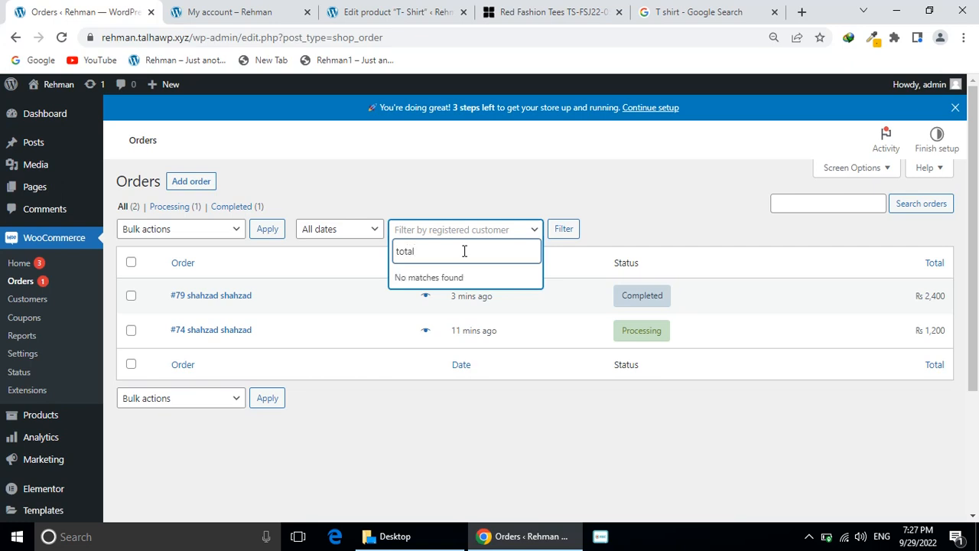
pyautogui.hotkey('ctrl', 'a')
pyautogui.write('status')
pyautogui.hotkey('ctrl', 'a')
pyautogui.press('BackSpace')
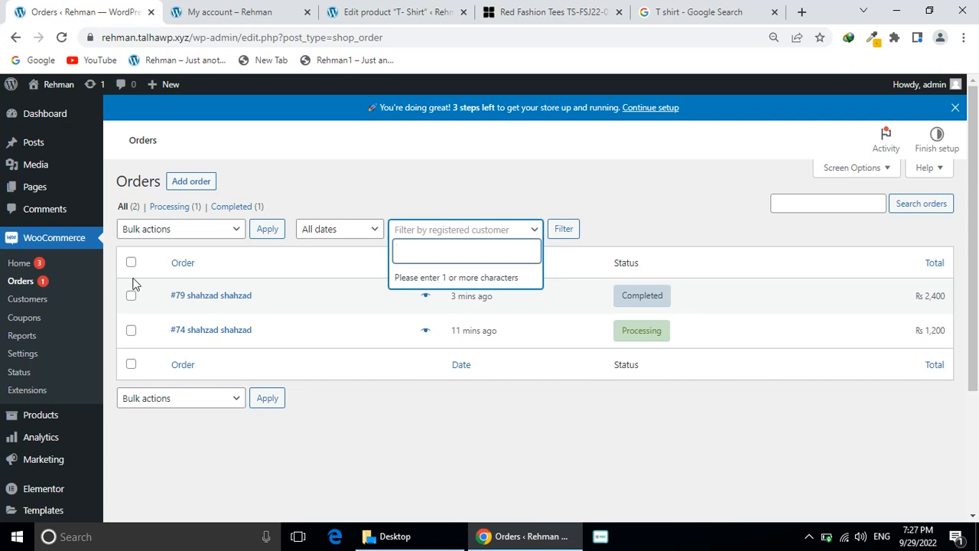
# Show the Actions column in the order list and use it to mark the remaining Processing order as complete.
pyautogui.click(834, 171)
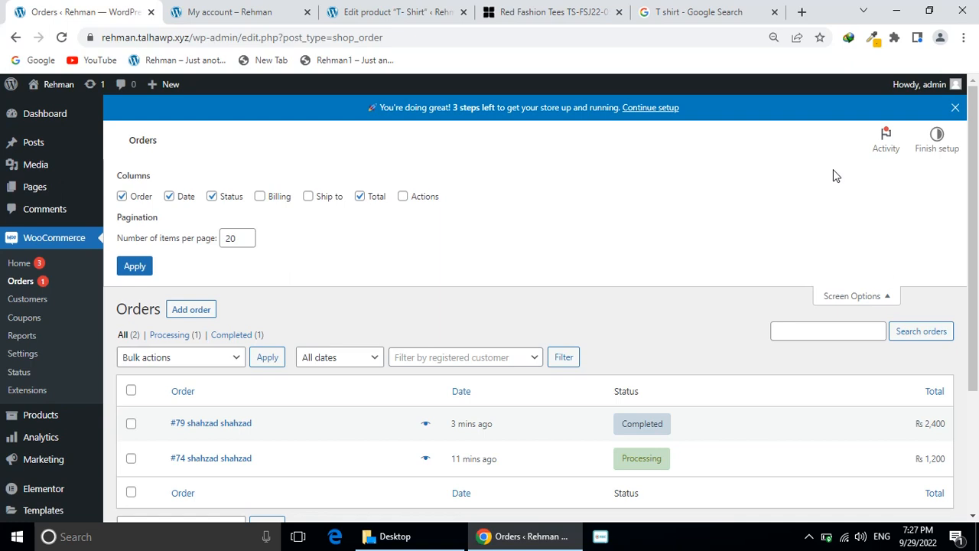
pyautogui.click(402, 197)
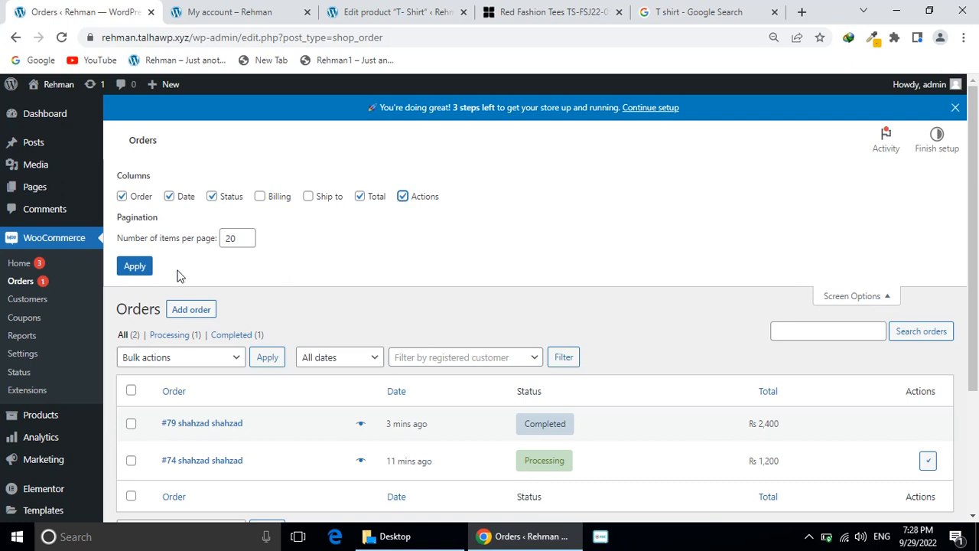
pyautogui.click(830, 296)
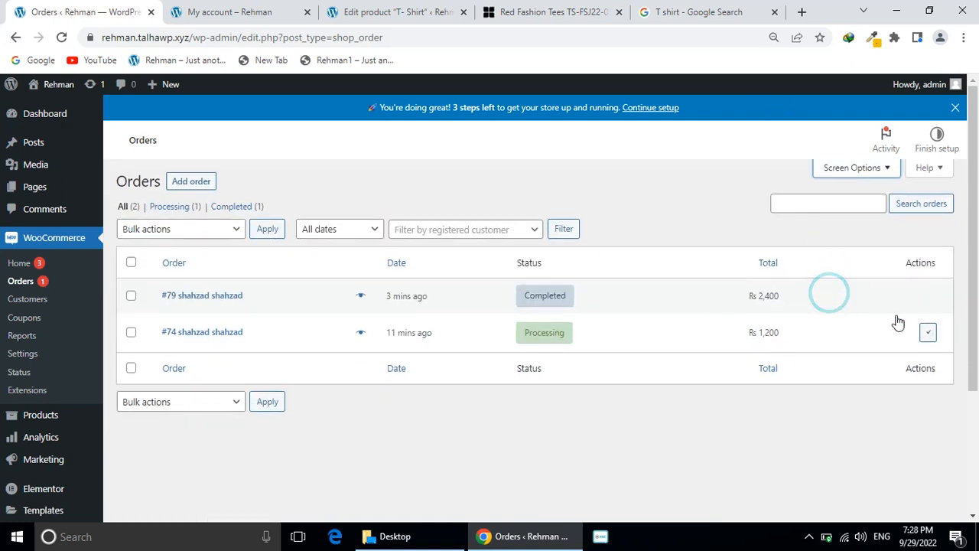
pyautogui.click(929, 332)
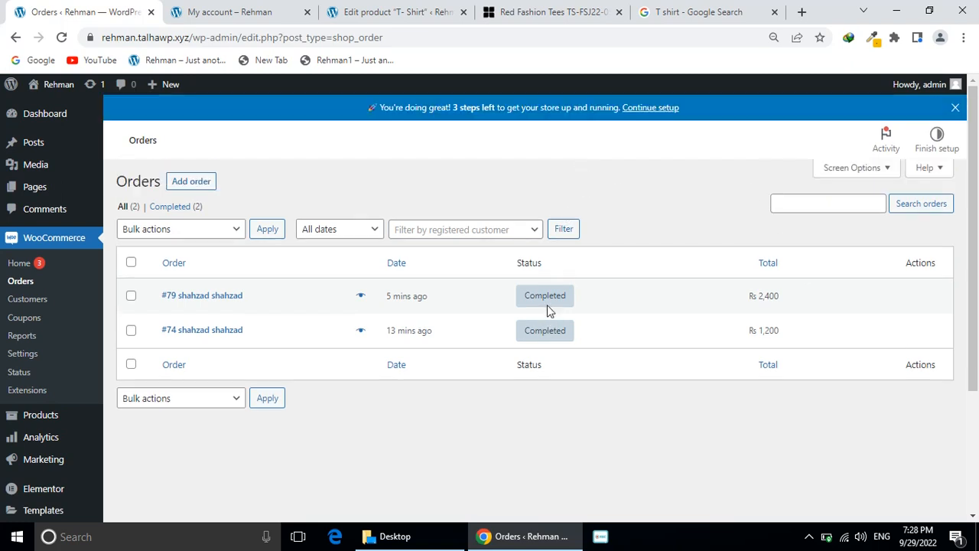
# Open the WooCommerce customer list and review its columns across to the city, region and postal code.
pyautogui.click(49, 299)
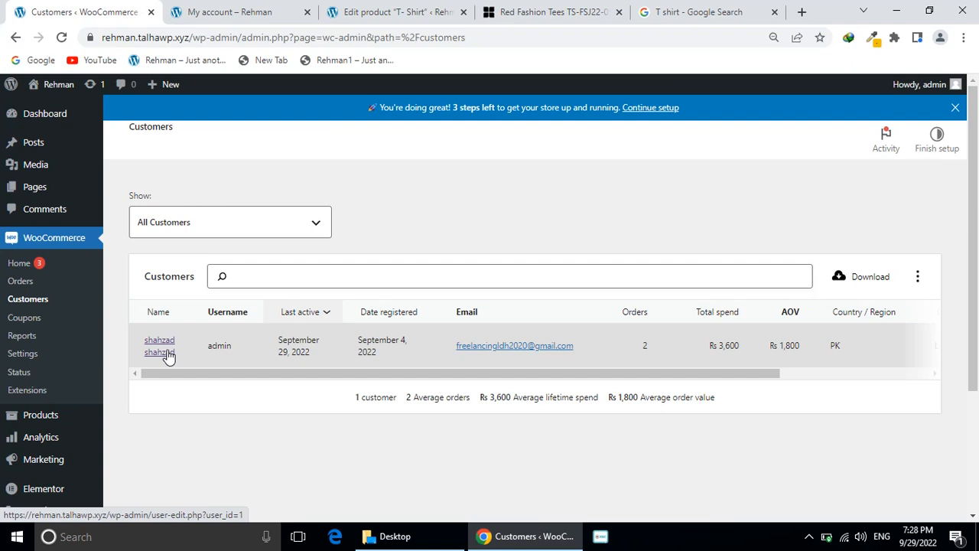
pyautogui.moveTo(219, 377); pyautogui.dragTo(412, 395)
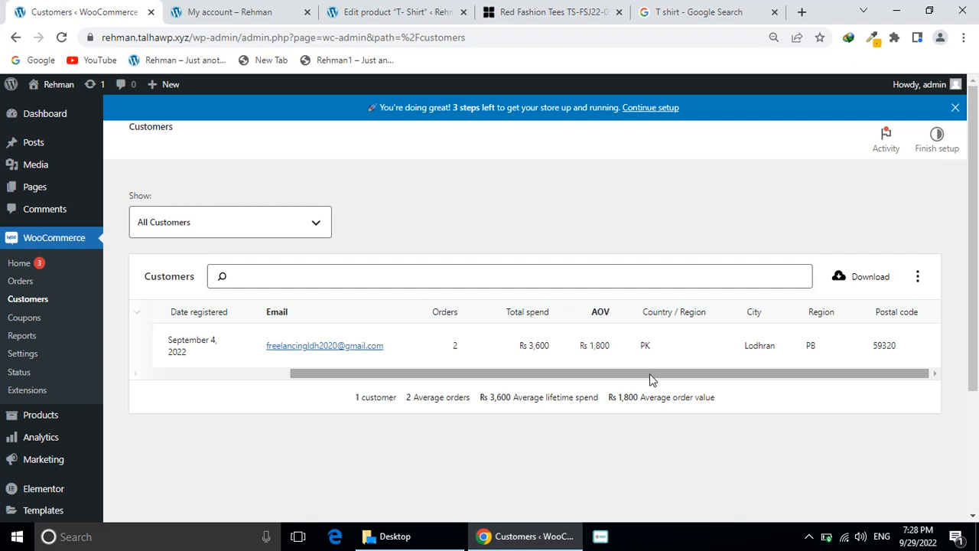
pyautogui.press('super+d')
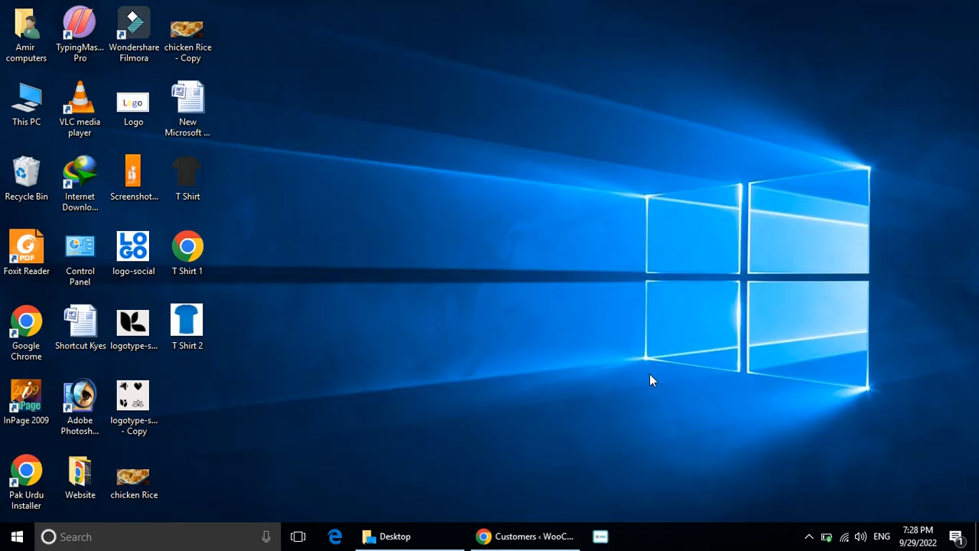
pyautogui.press('super+d')
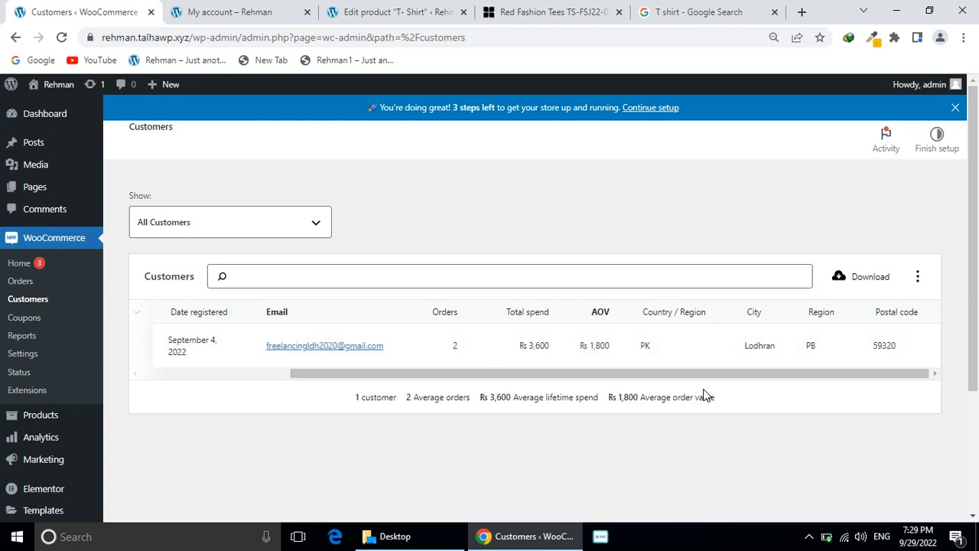
# Download the customer list as a CSV file and view it in Excel before returning to the browser.
pyautogui.click(872, 280)
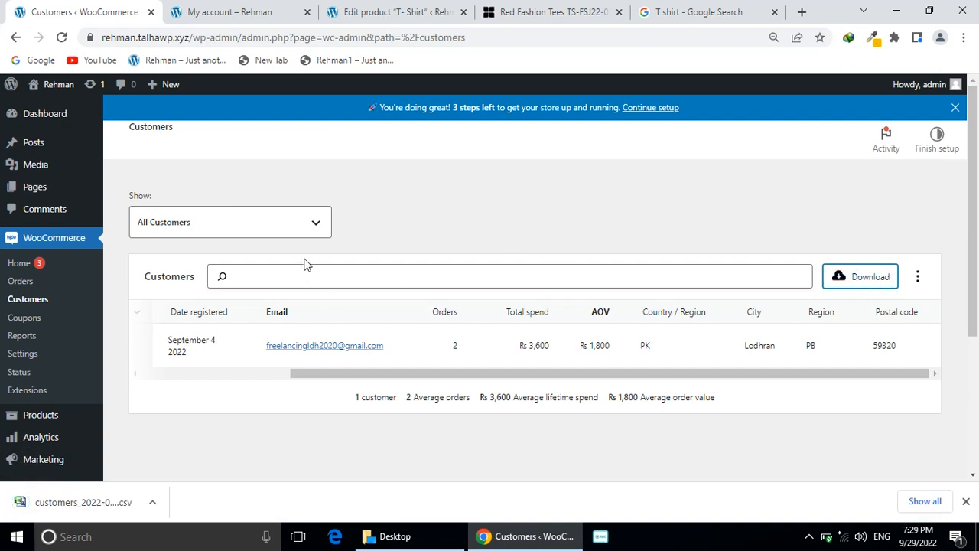
pyautogui.click(77, 495)
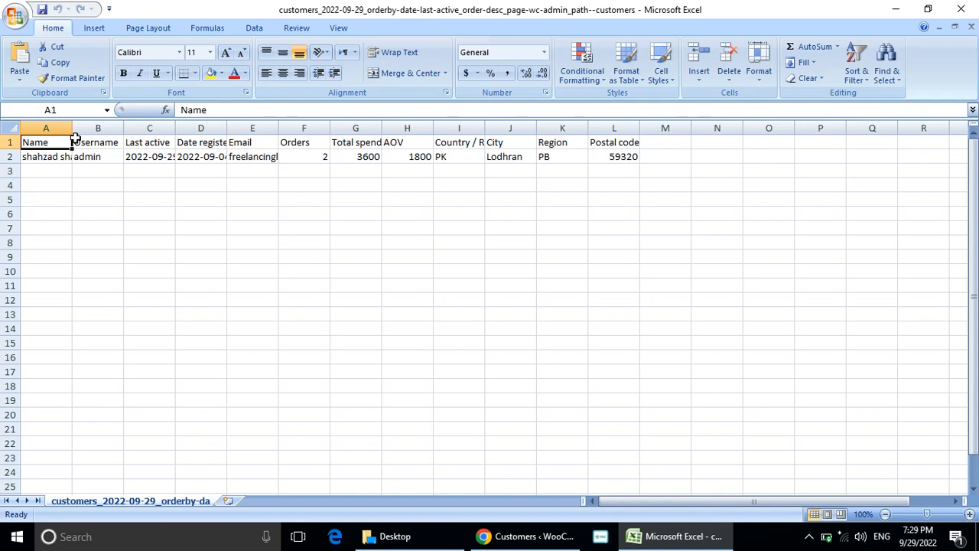
pyautogui.hotkey('alt', 'Tab')
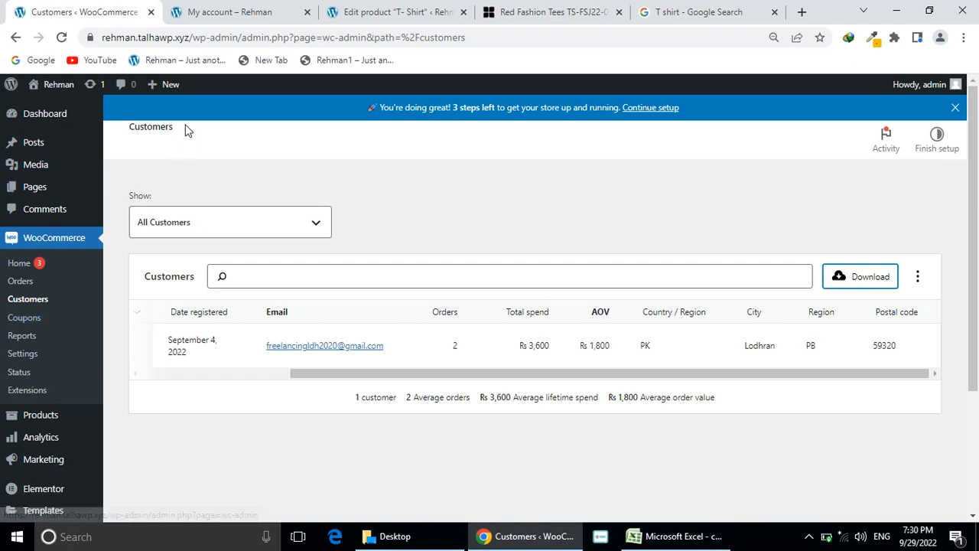
pyautogui.click(306, 14)
pyautogui.click(382, 10)
pyautogui.click(520, 12)
pyautogui.click(424, 12)
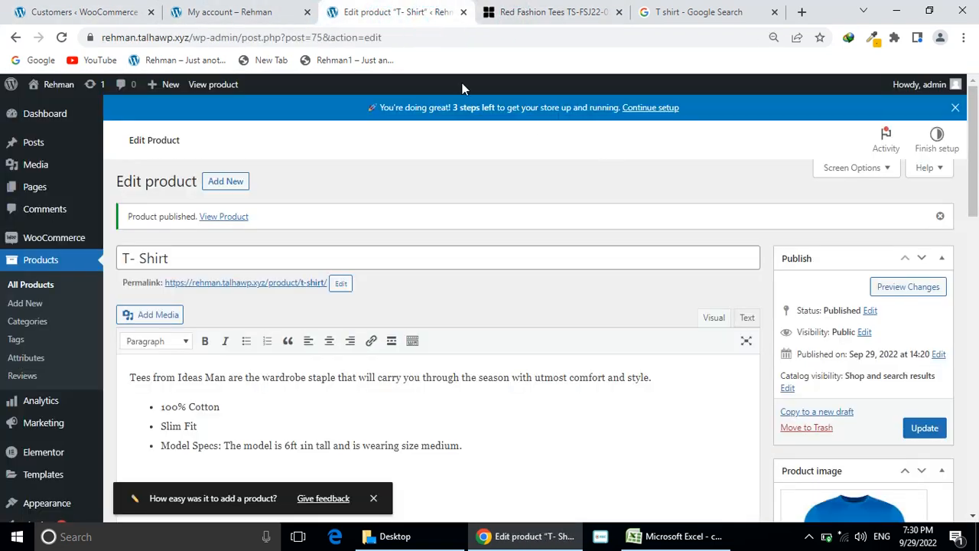
pyautogui.click(252, 12)
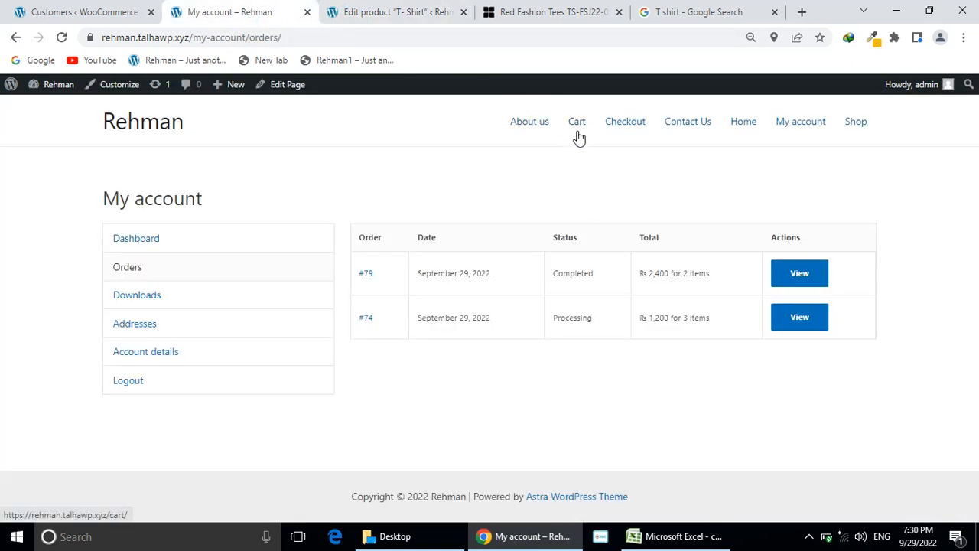
# Return to the WooCommerce customer list and try to open the WooCommerce settings page.
pyautogui.click(111, 9)
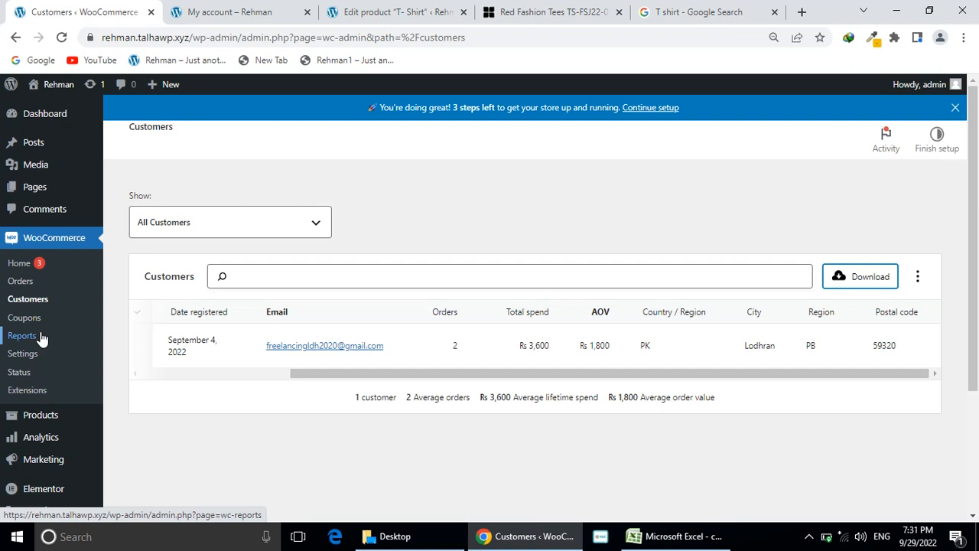
pyautogui.click(31, 352)
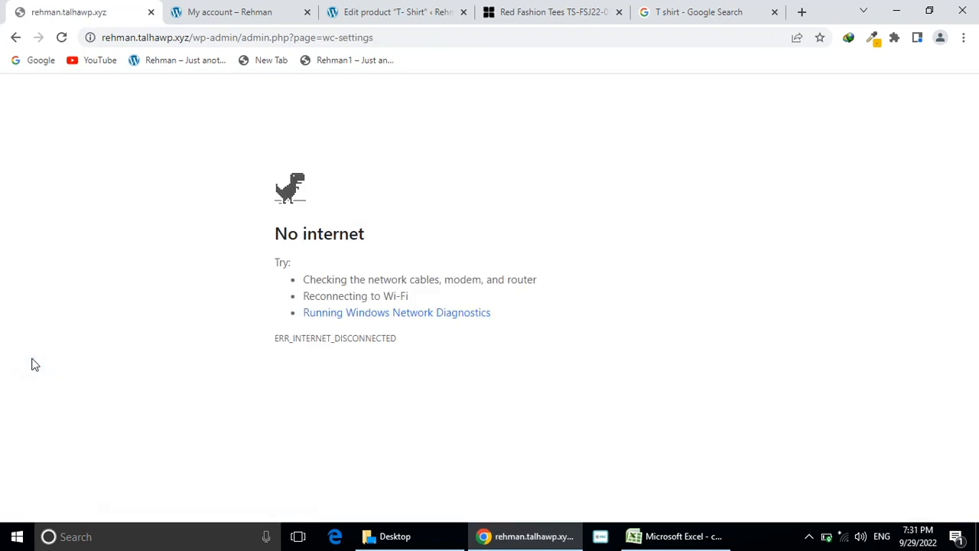
# Launch the XAMPP Control Panel and start the MySQL and Apache modules.
pyautogui.press('super')
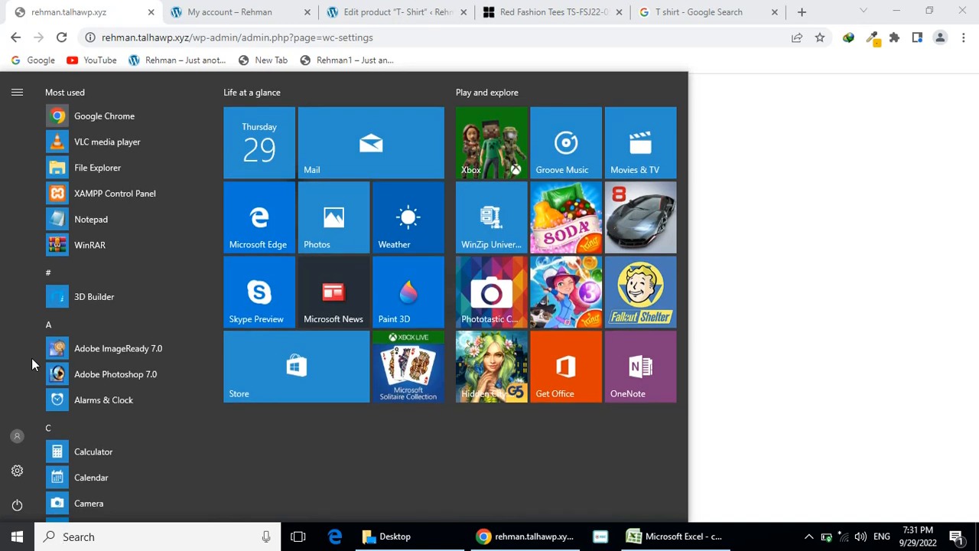
pyautogui.write('xam')
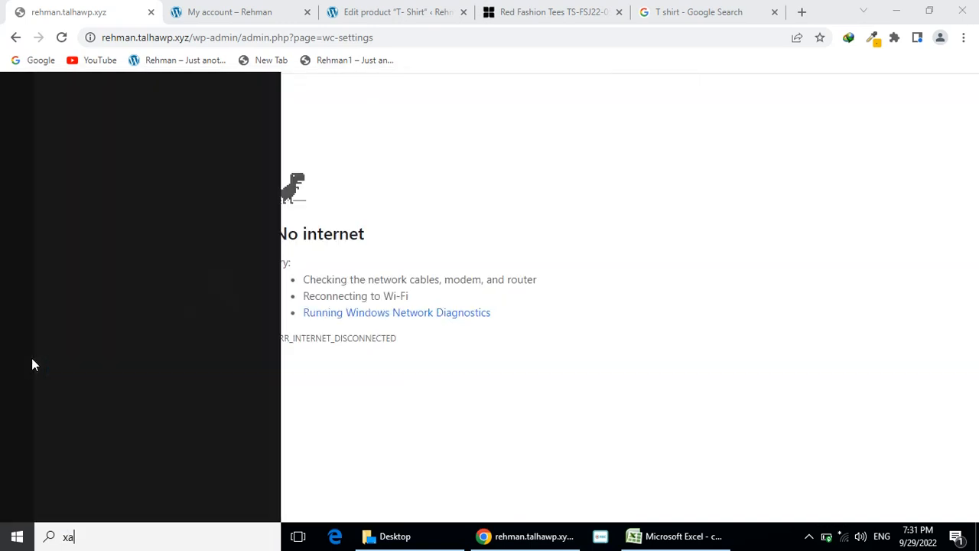
pyautogui.press('Return')
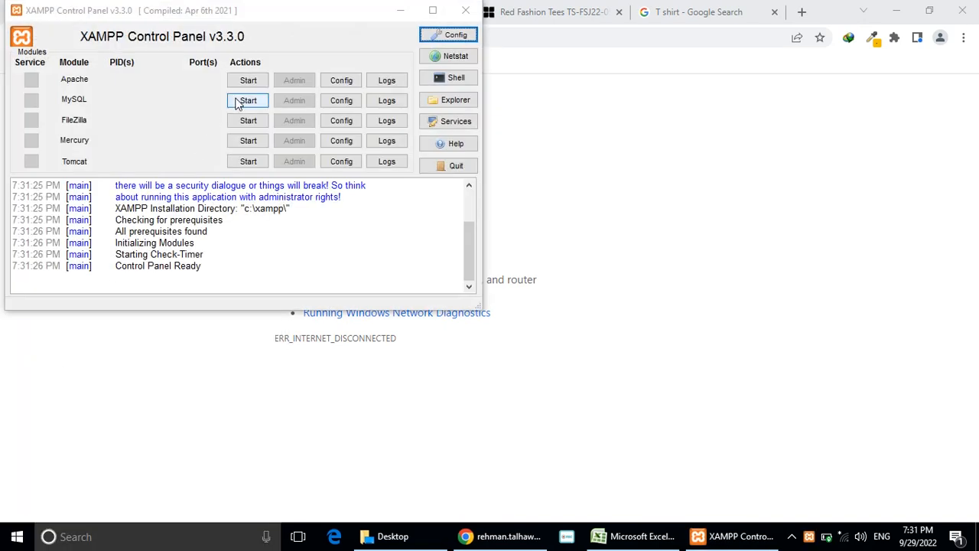
pyautogui.click(239, 101)
pyautogui.click(248, 80)
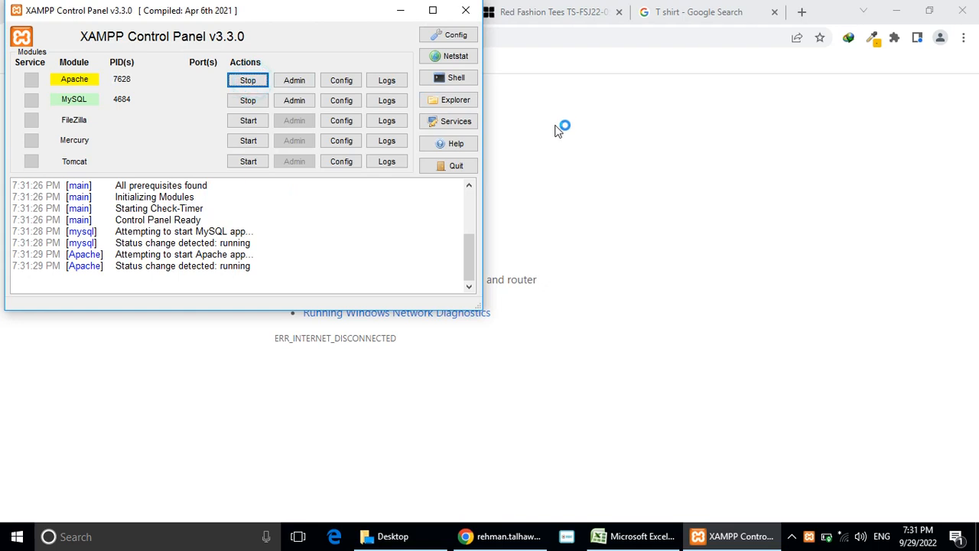
# Switch back to Chrome and load the localhost index page in place of the WooCommerce settings page.
pyautogui.hotkey('alt', 'Tab')
pyautogui.hotkey('ctrl', 'l')
pyautogui.write('local')
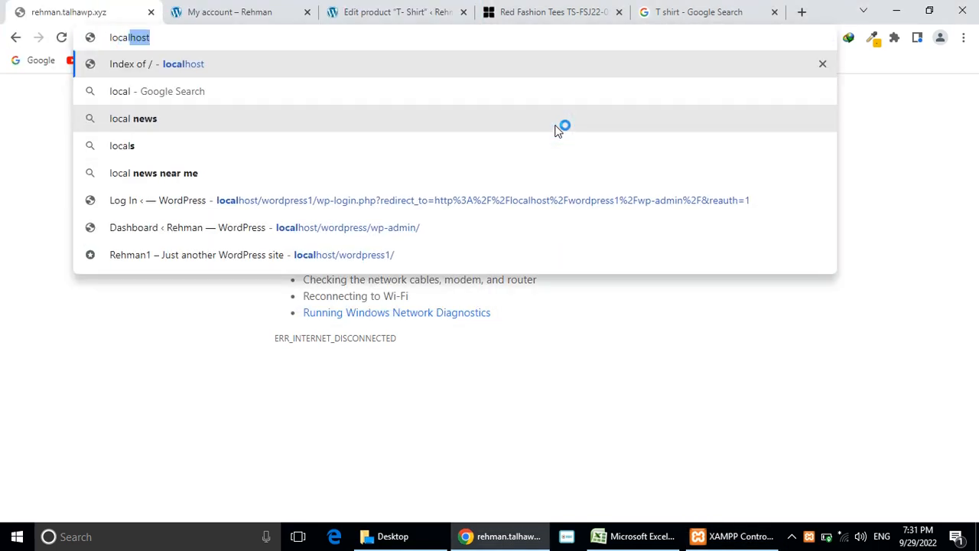
pyautogui.press('Return')
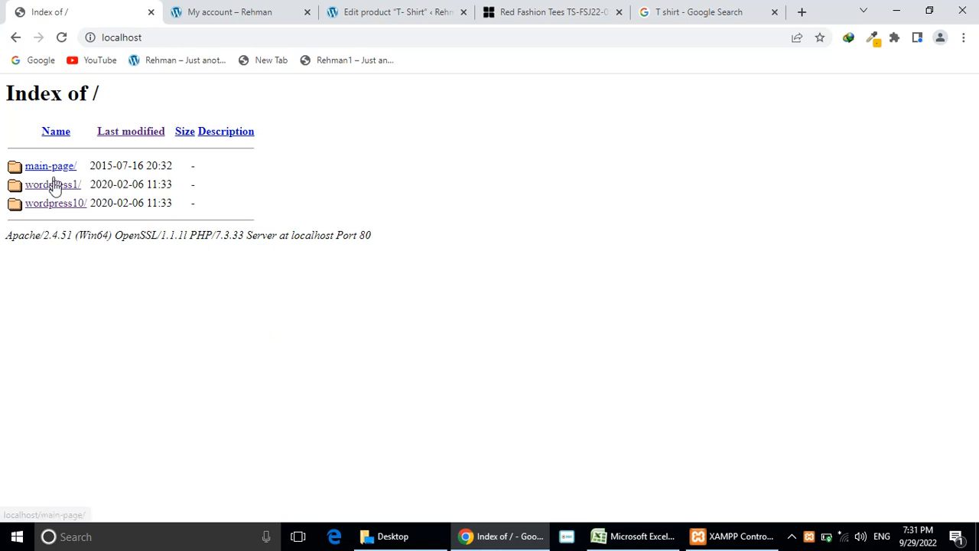
# Close the storefront's My account tab and open the wordpress1 site from the localhost index.
pyautogui.hotkey('ctrl', 'Tab')
pyautogui.hotkey('ctrl', 'w')
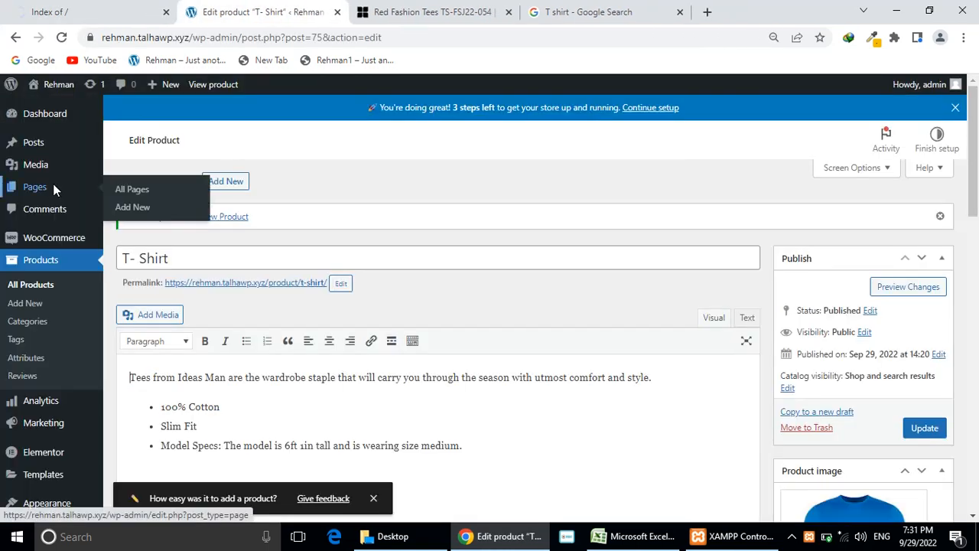
pyautogui.hotkey('ctrl', 'shift', 'Tab')
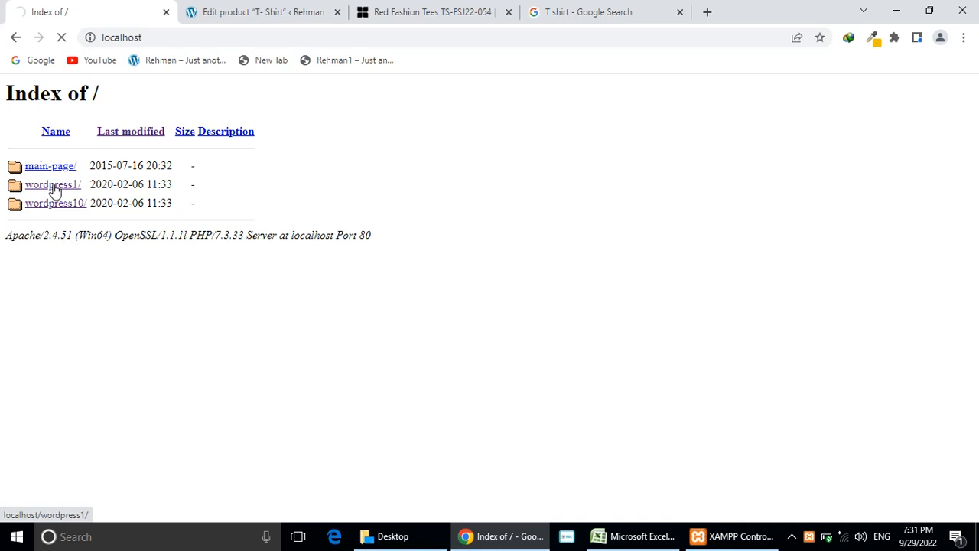
pyautogui.hotkey('ctrl', 'Tab')
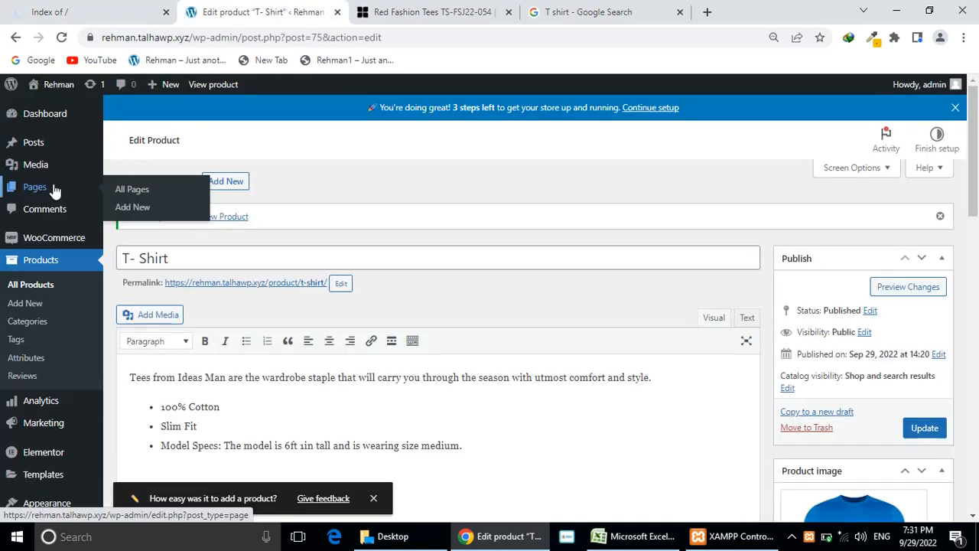
pyautogui.hotkey('ctrl', 'shift', 'Tab')
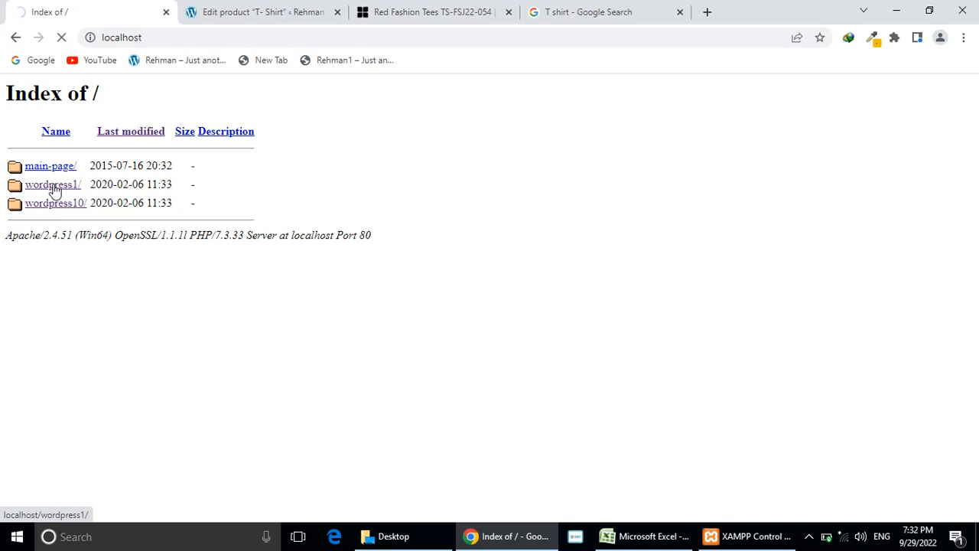
pyautogui.click(54, 189)
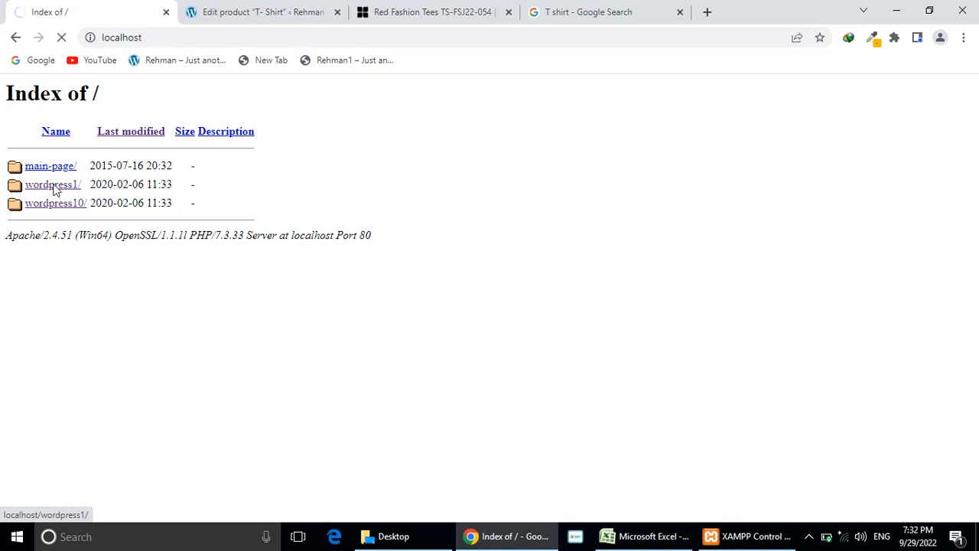